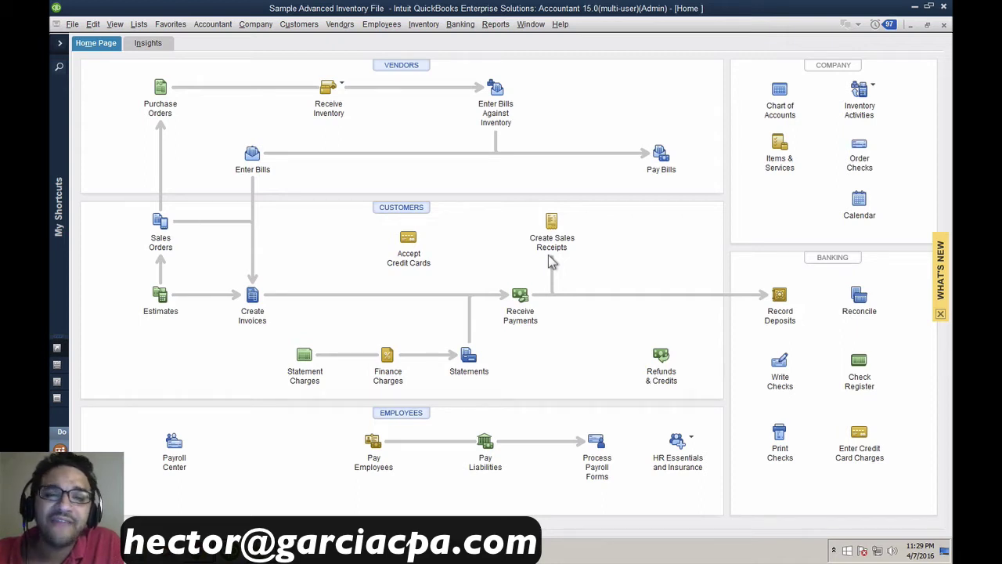
{"action": "left_click", "coordinate": [496, 26]}
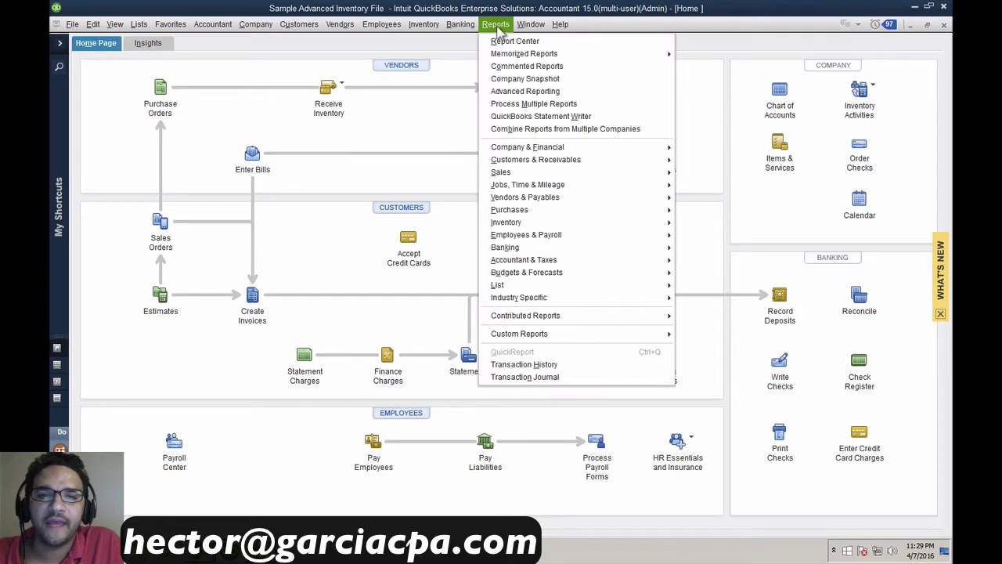
{"action": "left_click", "coordinate": [501, 79]}
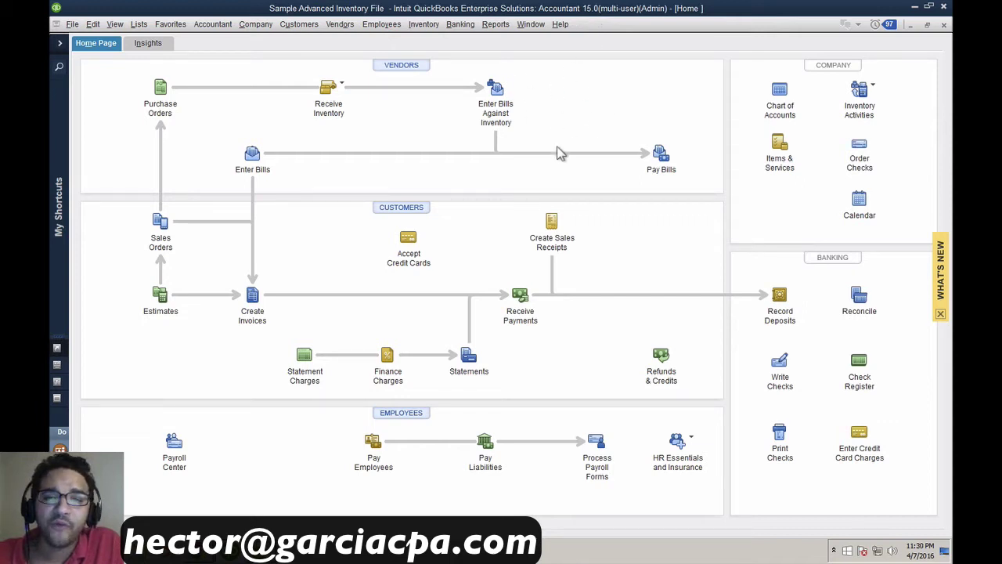
Display the product information for the program and company file, then close it
{"action": "key", "text": "F2"}
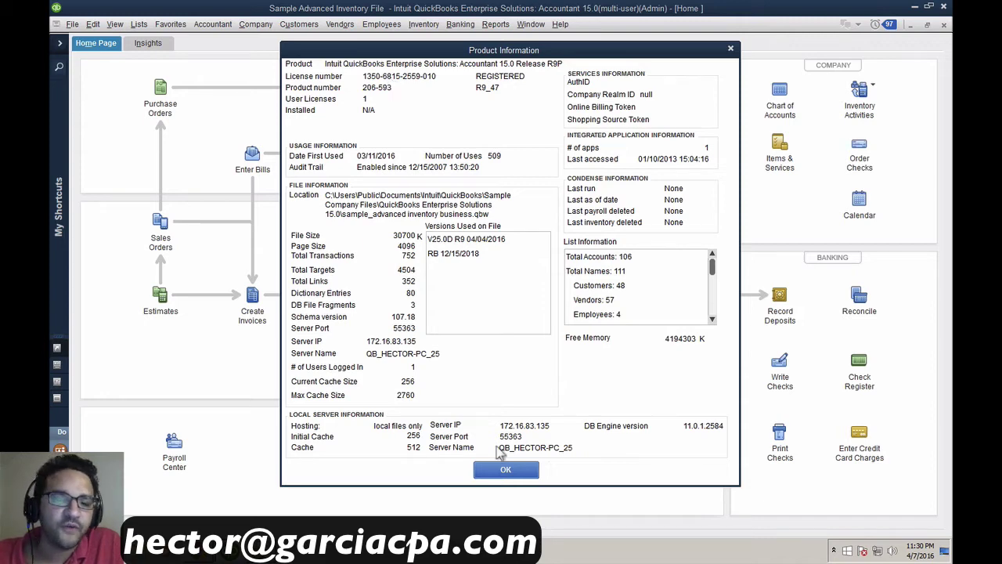
{"action": "left_click", "coordinate": [505, 469]}
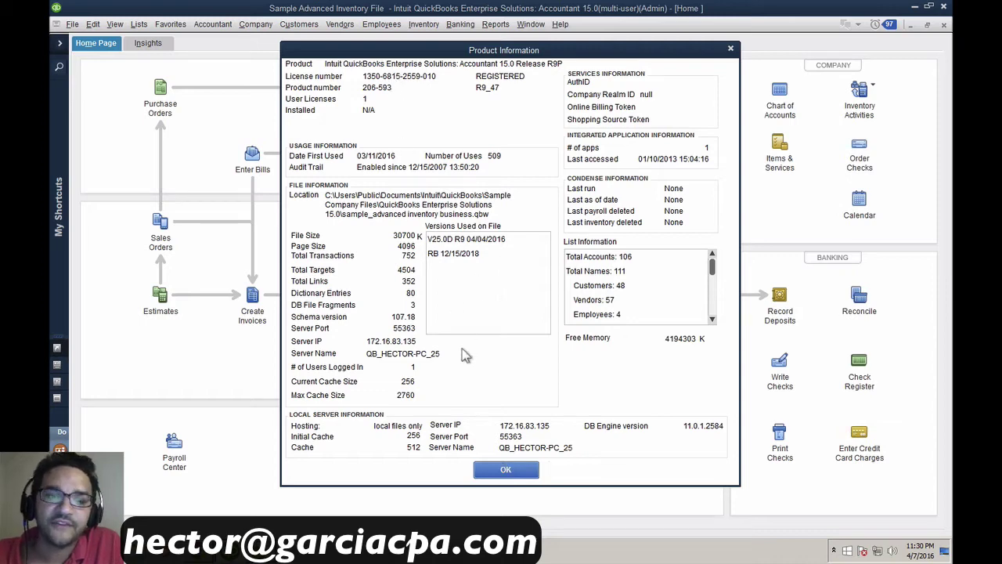
{"action": "left_click", "coordinate": [506, 470]}
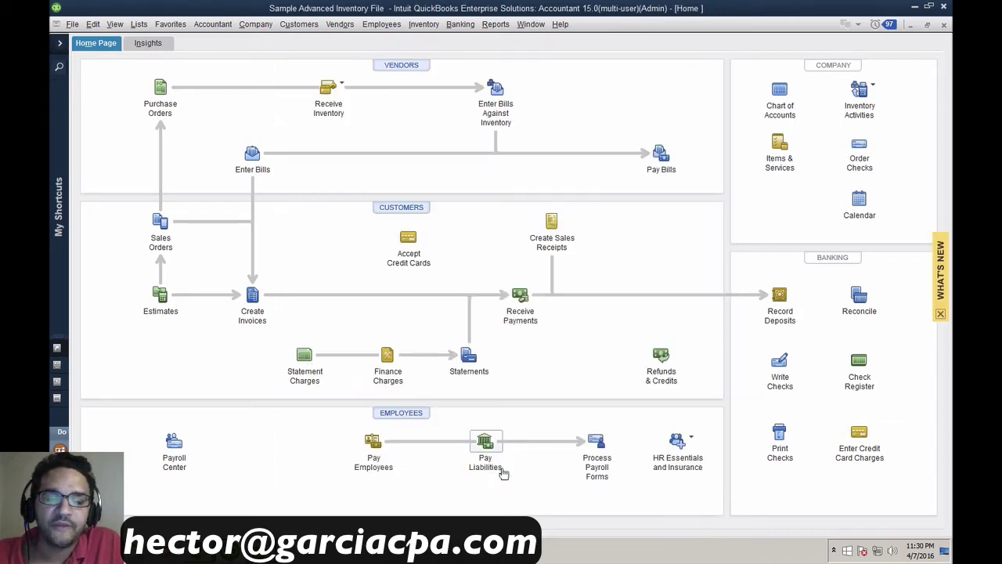
Launch Advanced Reporting and reposition its window over the home page
{"action": "left_click", "coordinate": [496, 24]}
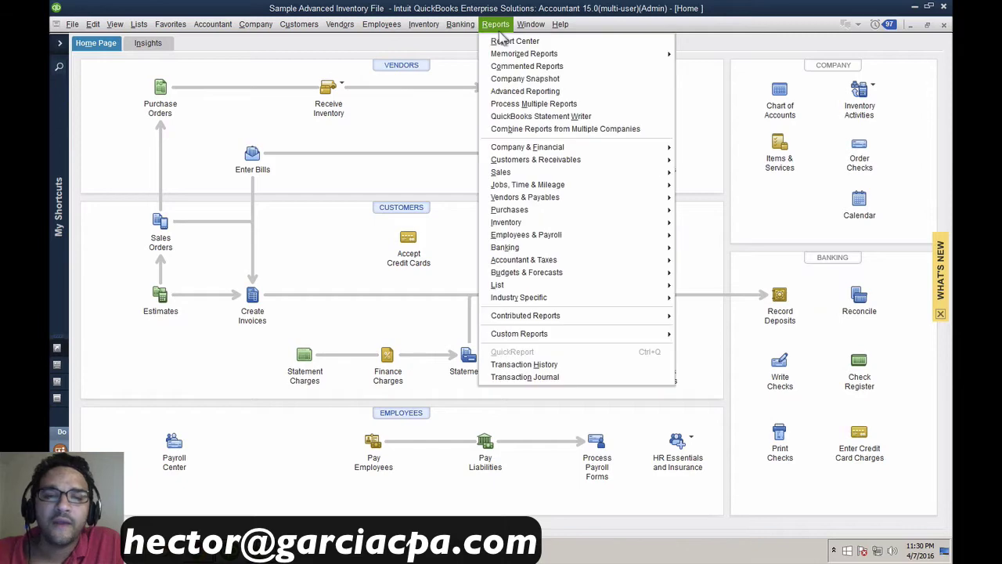
{"action": "left_click", "coordinate": [518, 91]}
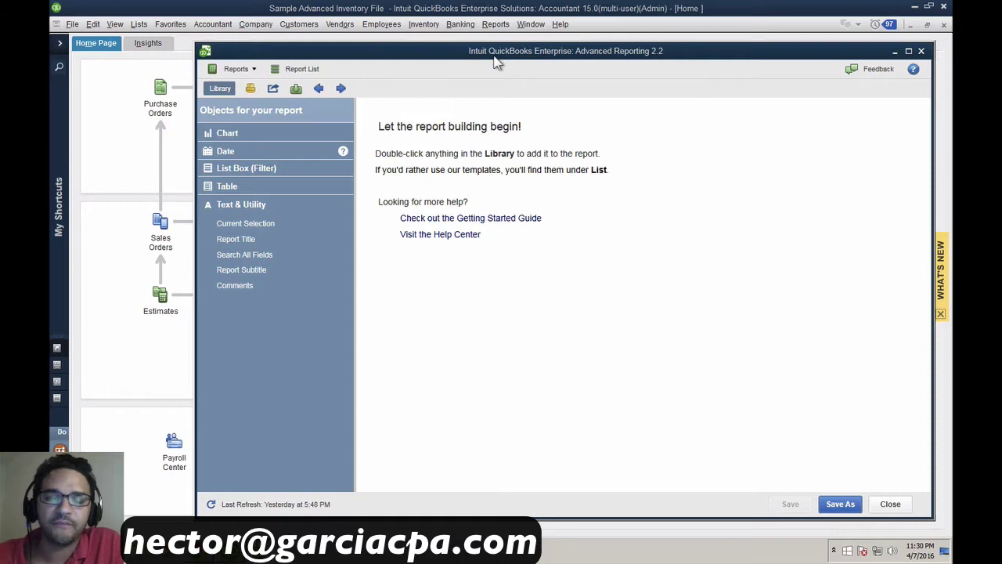
{"action": "left_click_drag", "start_coordinate": [494, 63], "coordinate": [465, 53]}
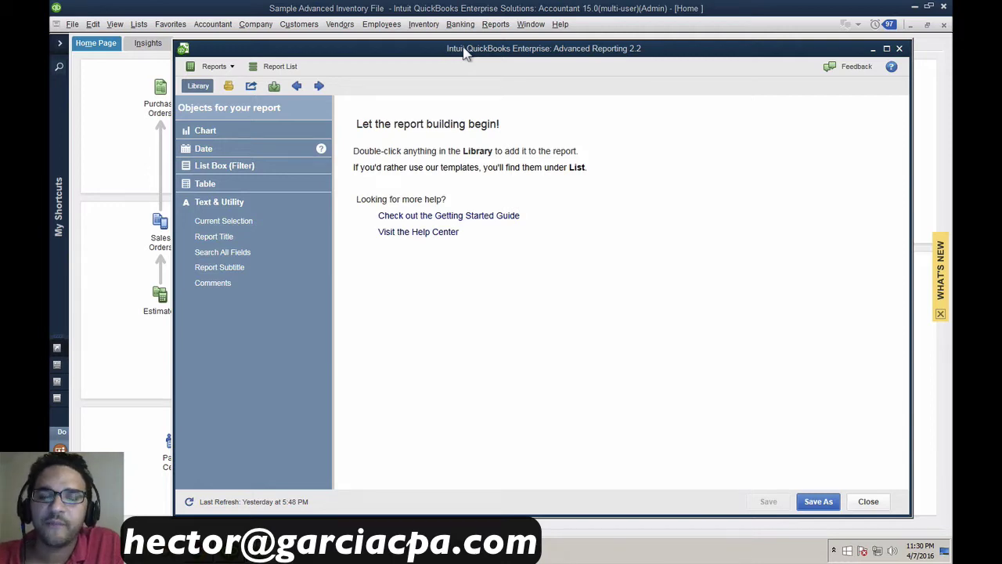
{"action": "left_click_drag", "start_coordinate": [465, 52], "coordinate": [459, 50]}
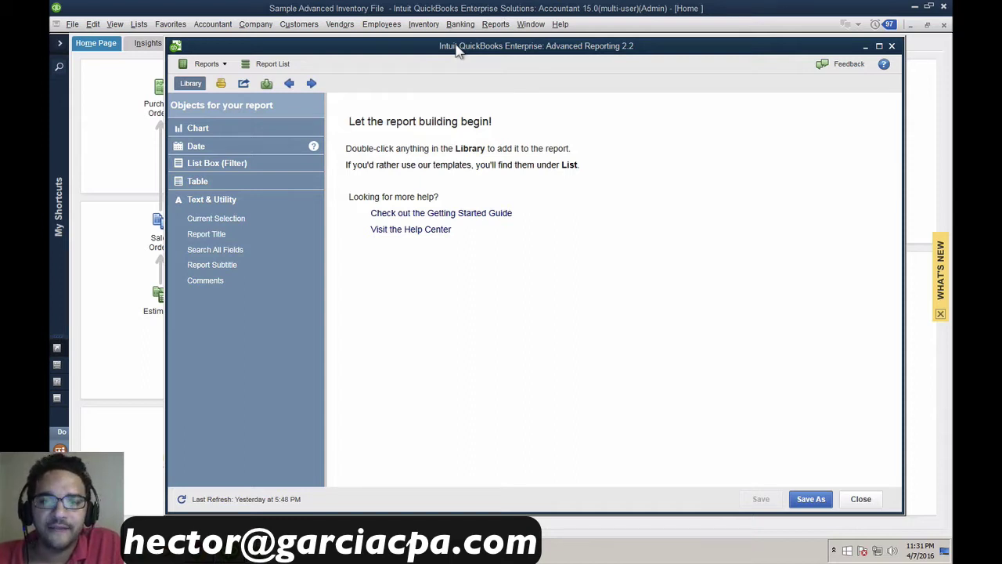
{"action": "left_click_drag", "start_coordinate": [458, 50], "coordinate": [445, 49]}
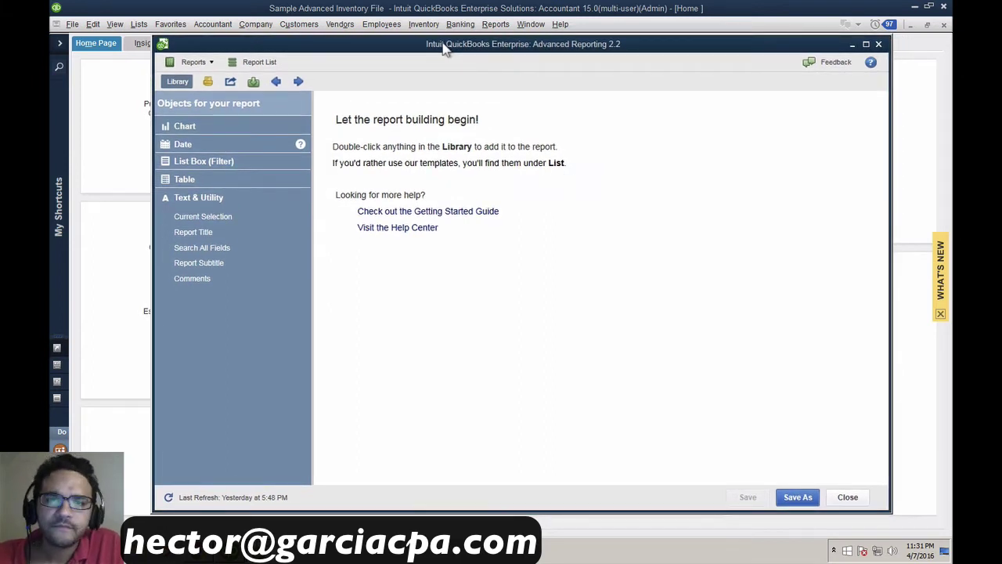
{"action": "left_click_drag", "start_coordinate": [444, 49], "coordinate": [452, 46]}
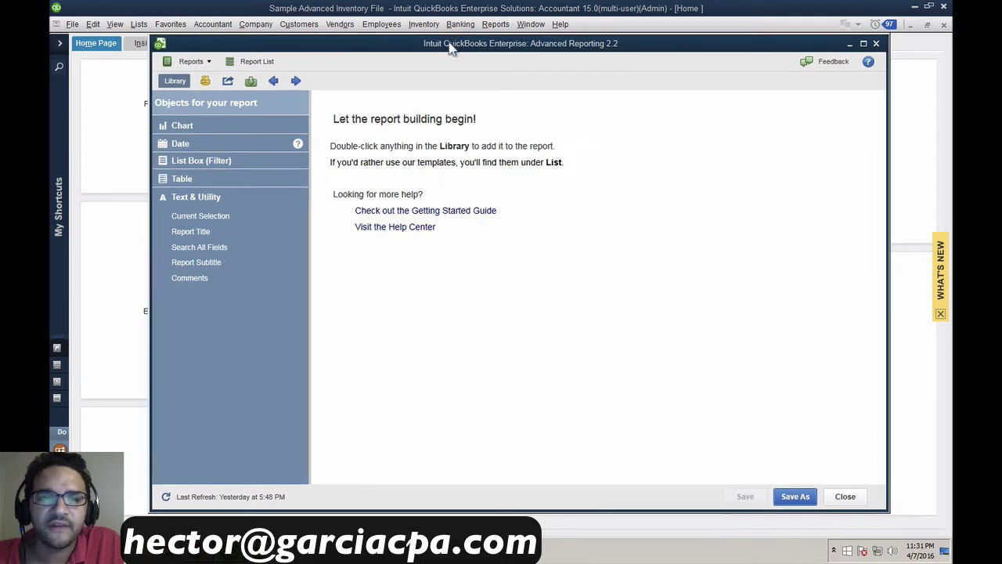
Import the template Sales & Cost by Transaction Reference Number.qvr from the QBAR TEMPLATES folder on the desktop
{"action": "left_click", "coordinate": [190, 62]}
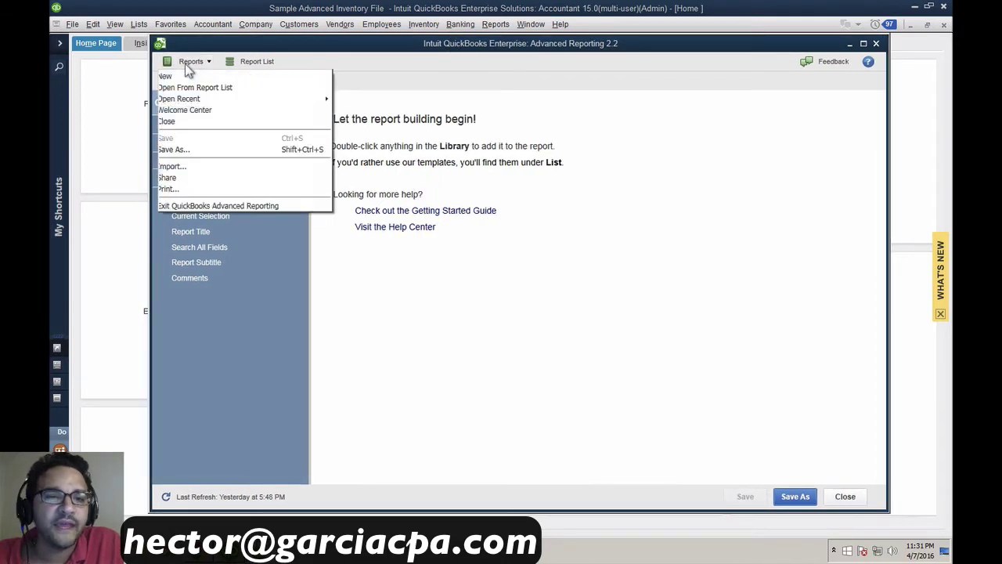
{"action": "left_click", "coordinate": [188, 167]}
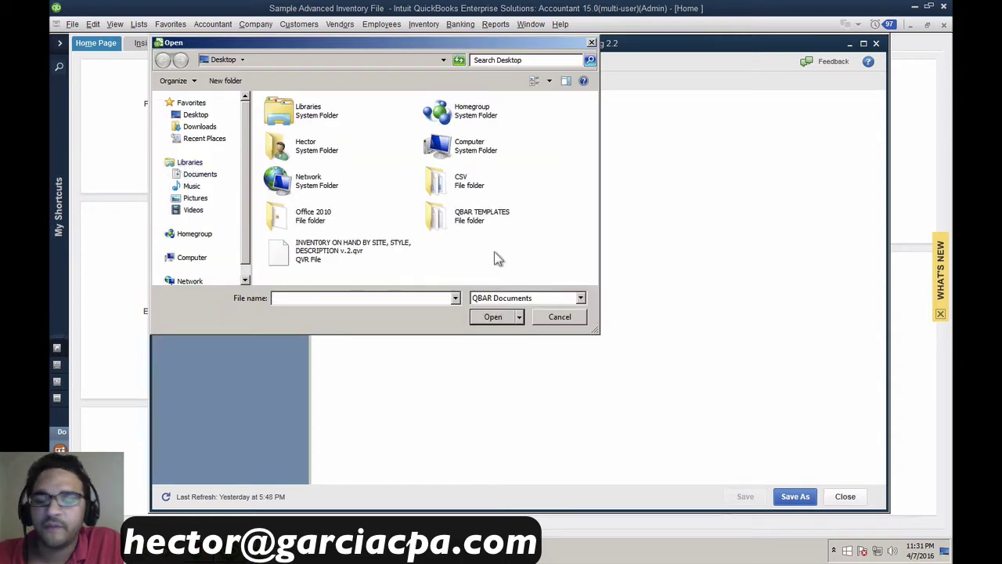
{"action": "left_click", "coordinate": [473, 222]}
{"action": "double_click", "coordinate": [472, 221]}
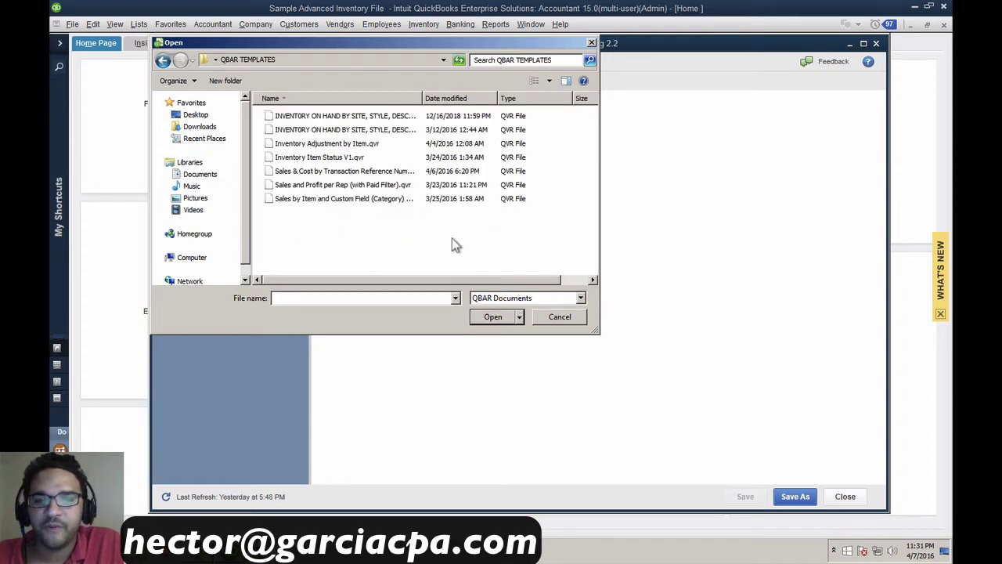
{"action": "left_click", "coordinate": [347, 174]}
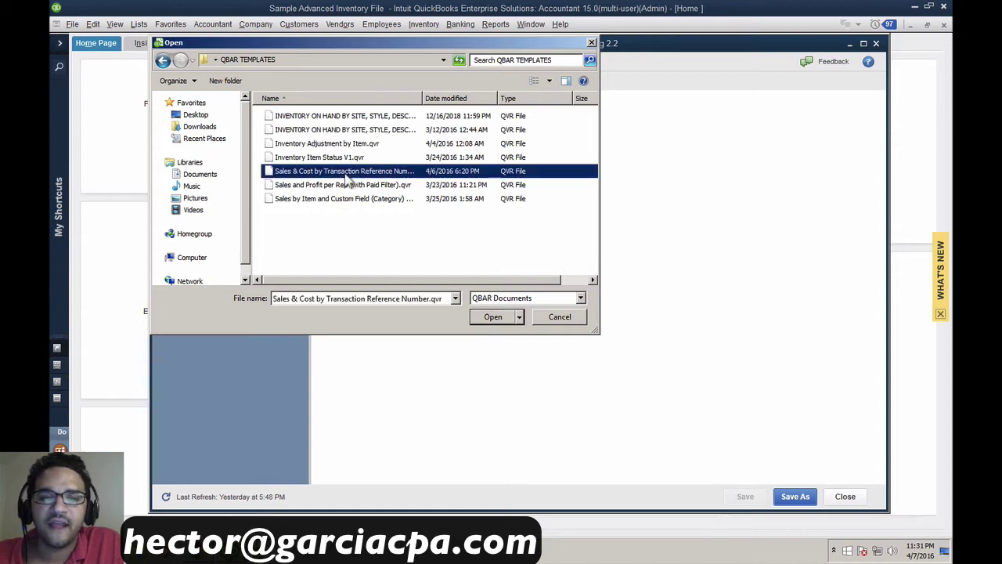
{"action": "left_click", "coordinate": [505, 317]}
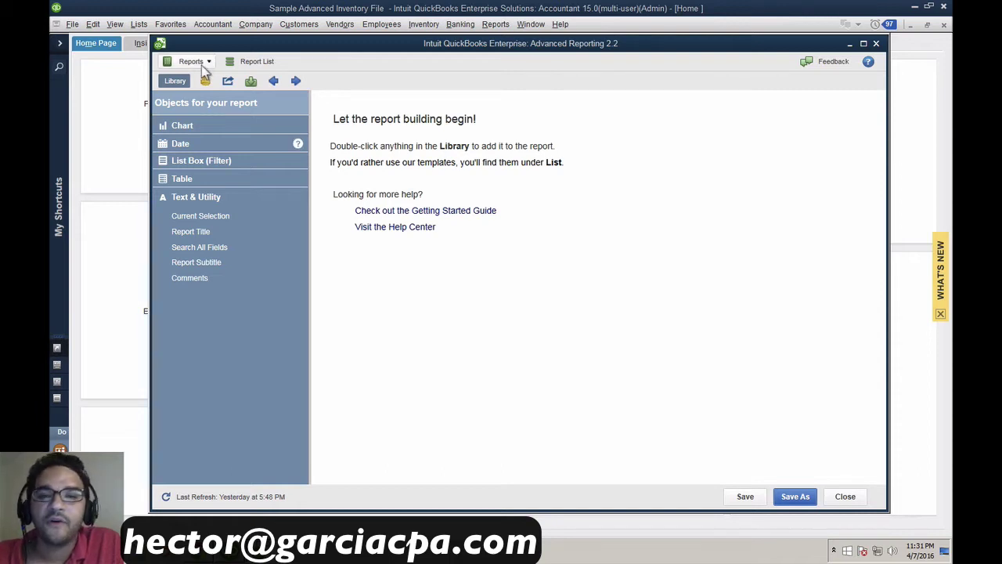
Look through the report list, comparing starter reports such as AR Aging Dashboard with custom ones such as Inventory Adjustment and Inventory by Site
{"action": "left_click", "coordinate": [251, 63]}
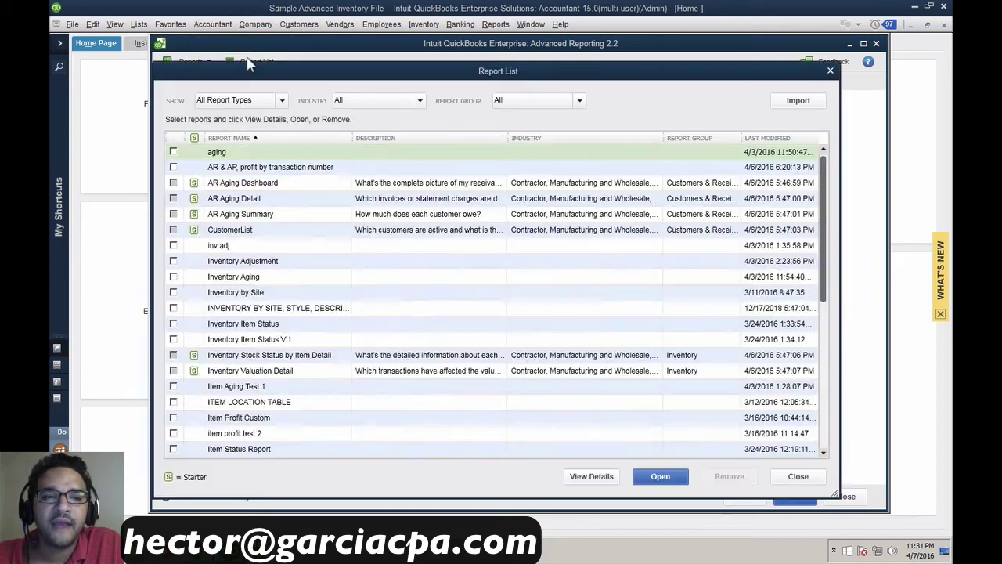
{"action": "mouse_move", "coordinate": [822, 165]}
{"action": "left_mouse_down"}
{"action": "mouse_move", "coordinate": [827, 337]}
{"action": "mouse_move", "coordinate": [827, 154]}
{"action": "left_mouse_up"}
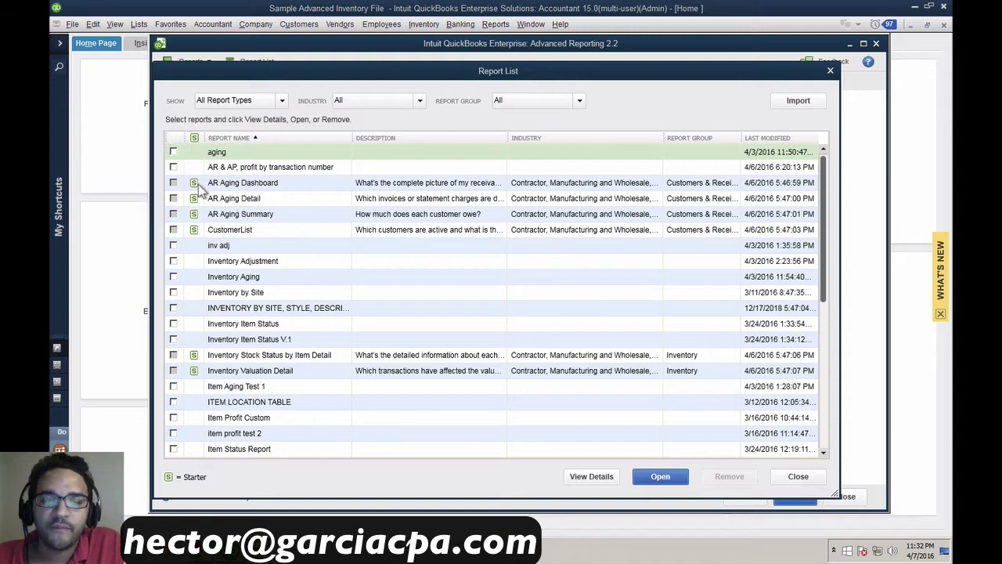
{"action": "left_click", "coordinate": [242, 186]}
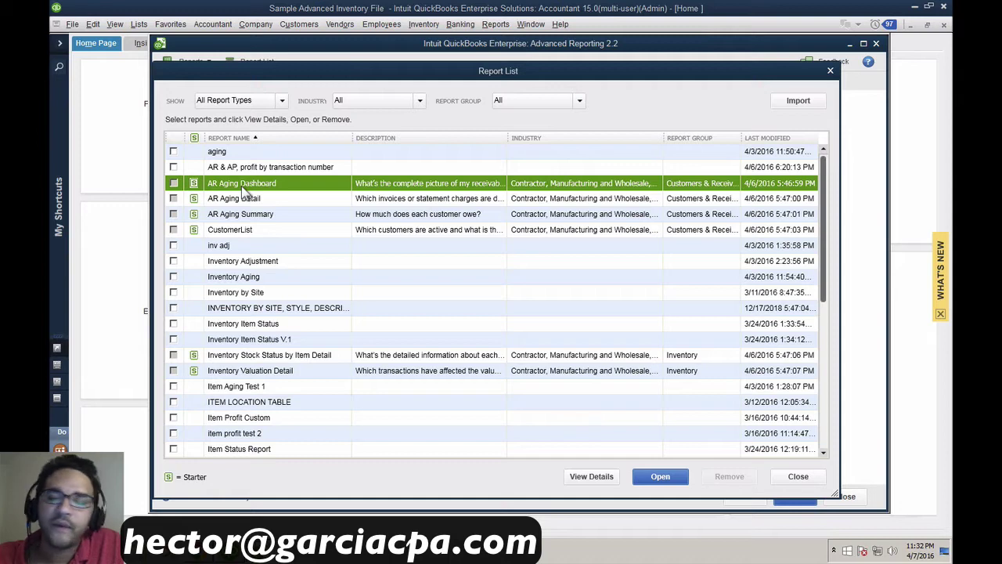
{"action": "left_click", "coordinate": [235, 249]}
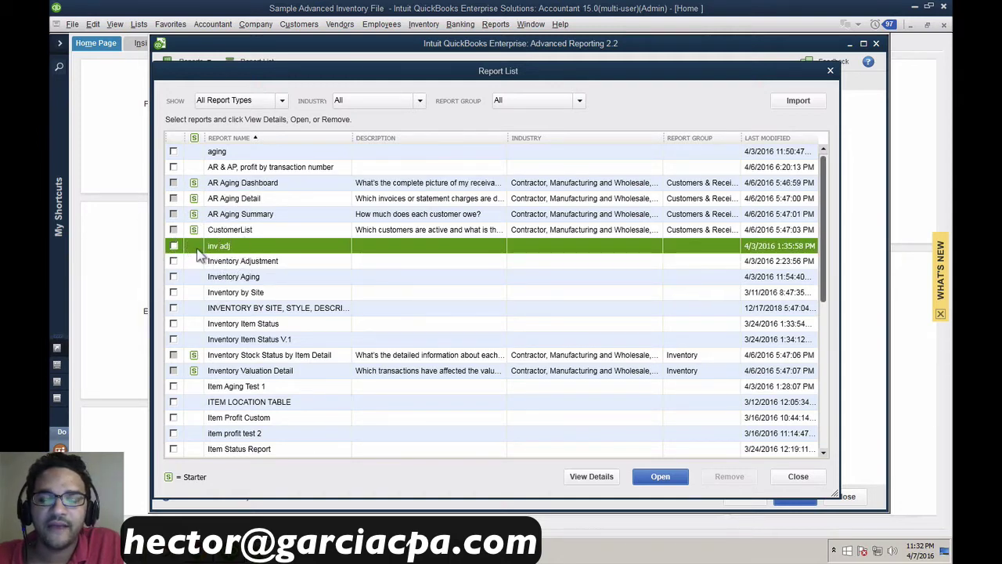
{"action": "left_click", "coordinate": [251, 263]}
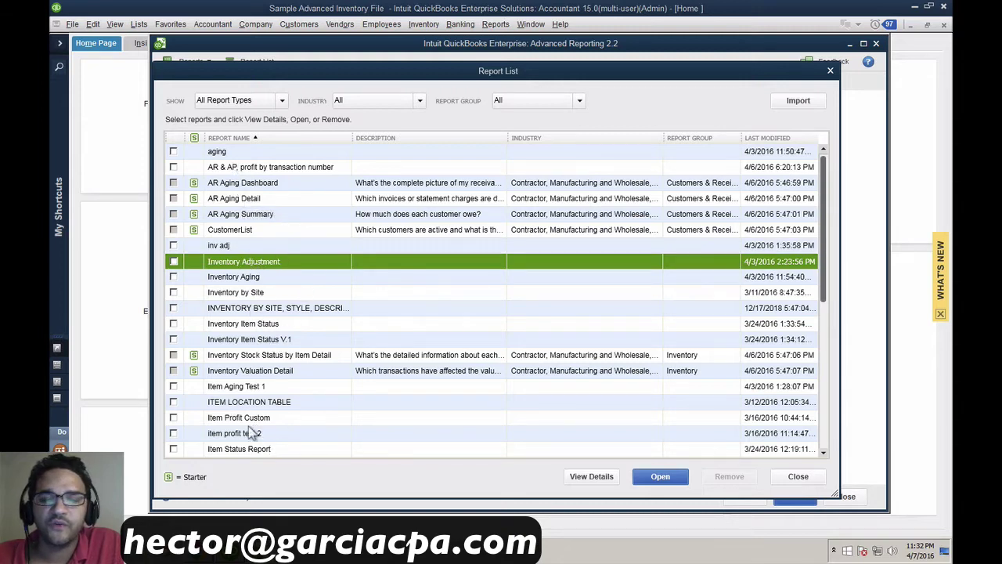
{"action": "left_click", "coordinate": [236, 293]}
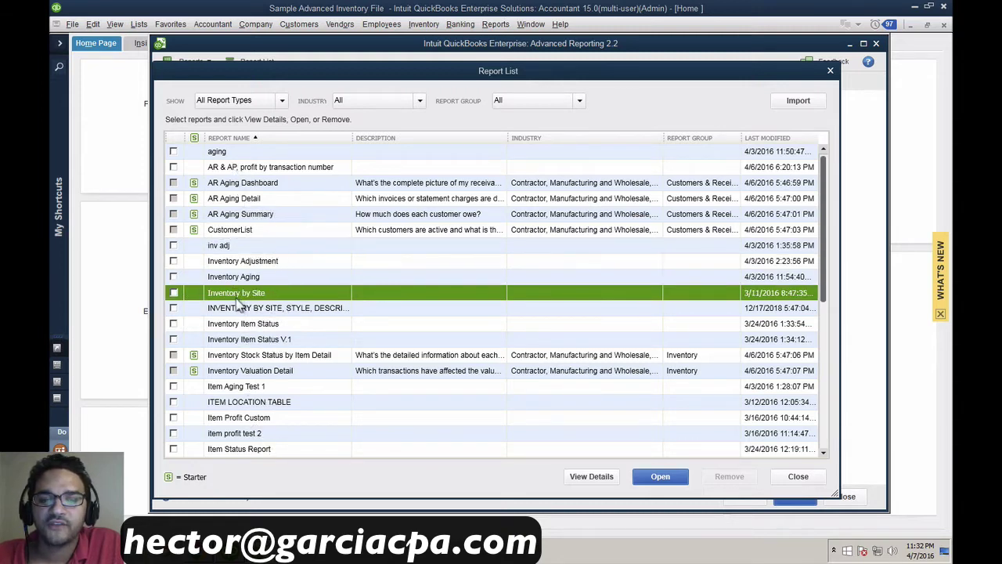
Import the Inventory Item Status V1 template and open it from the report list in a maximized window
{"action": "double_click", "coordinate": [235, 291]}
{"action": "key", "text": "Return"}
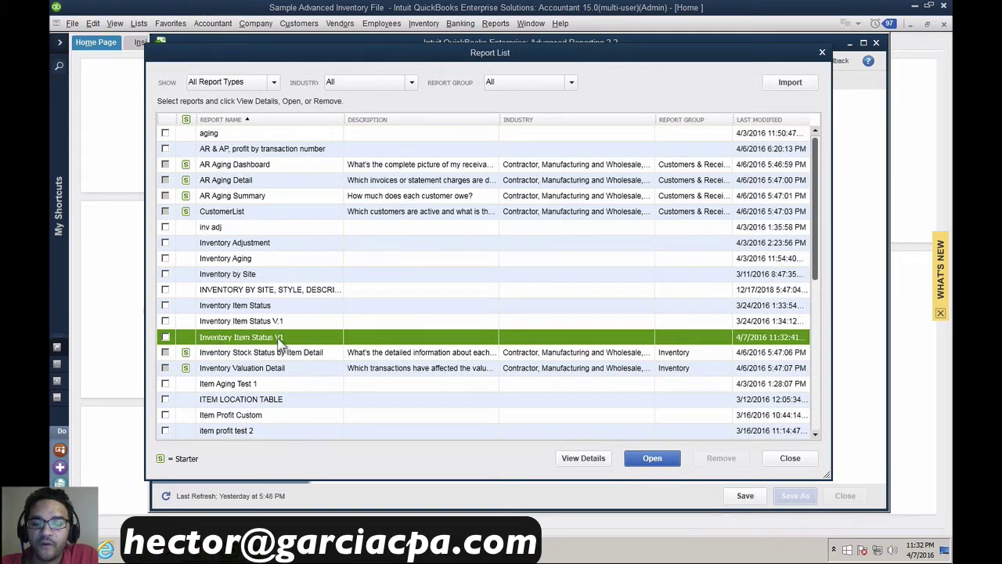
{"action": "double_click", "coordinate": [245, 340]}
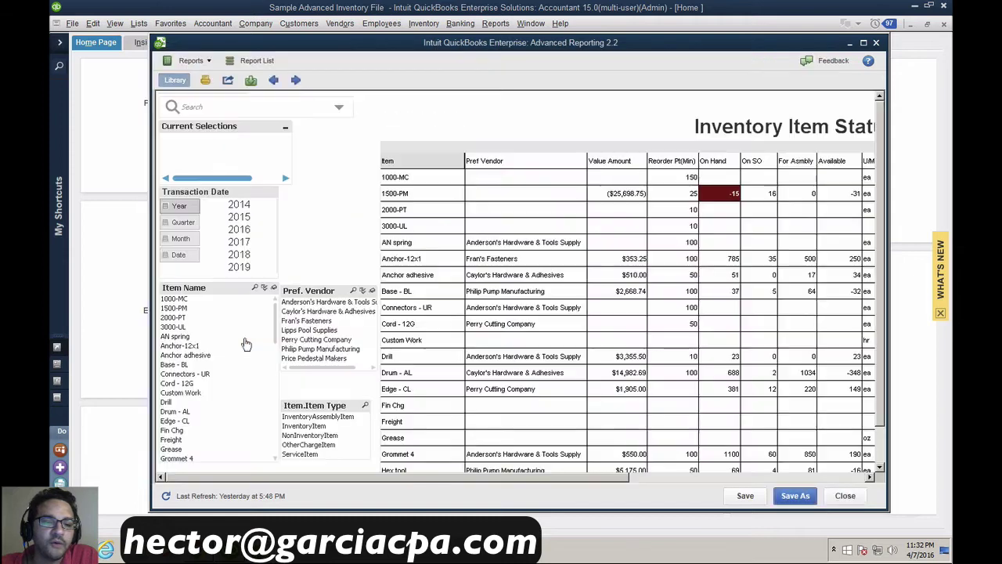
{"action": "left_click", "coordinate": [864, 43]}
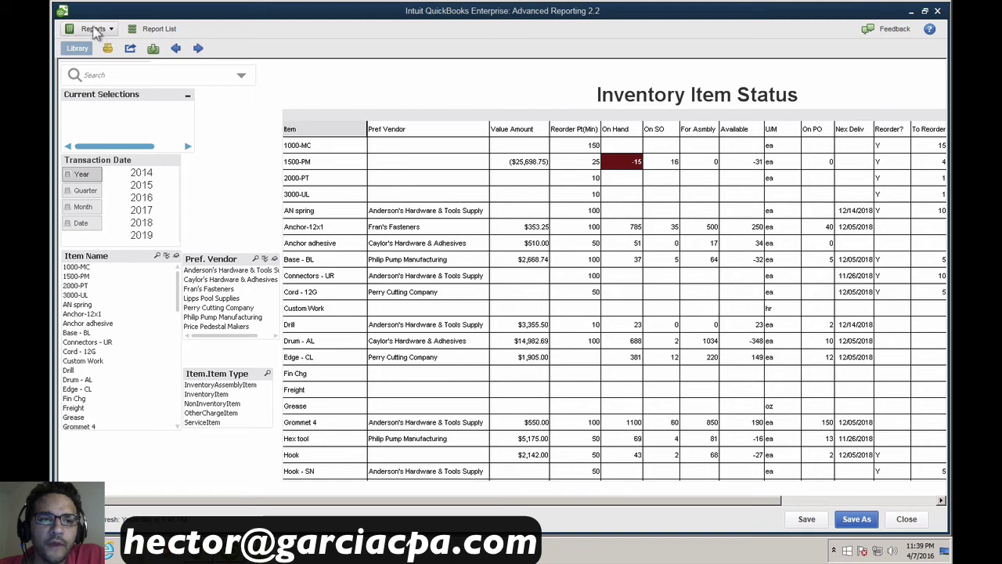
Start a new blank report without saving the current one, and add a Current Selection box from the library
{"action": "left_click", "coordinate": [93, 28]}
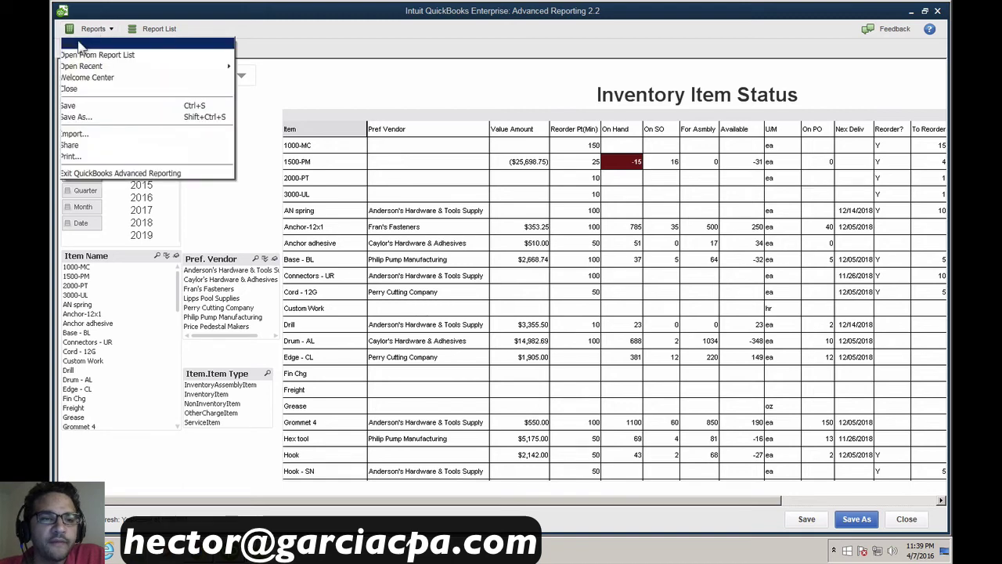
{"action": "left_click", "coordinate": [80, 44]}
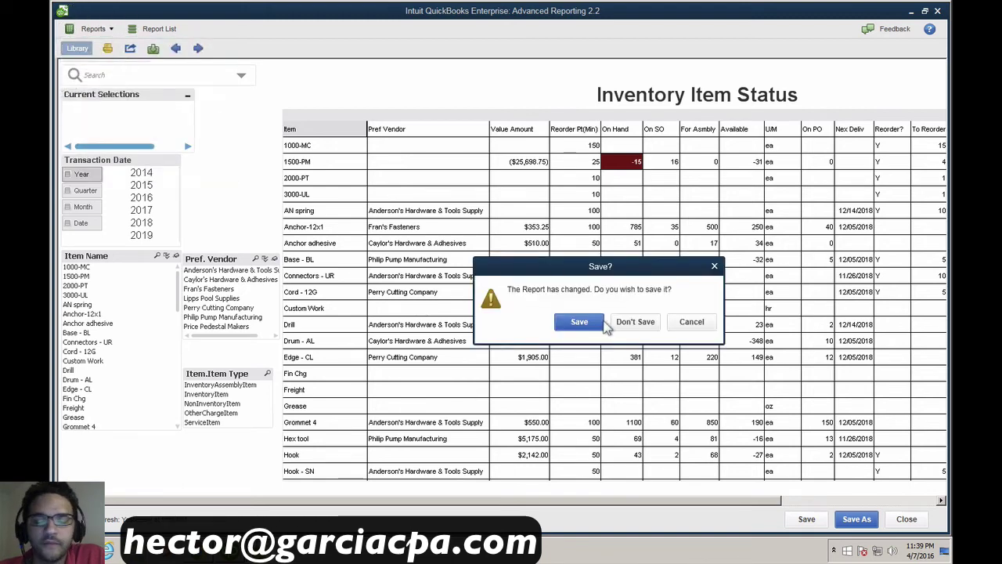
{"action": "left_click", "coordinate": [633, 324]}
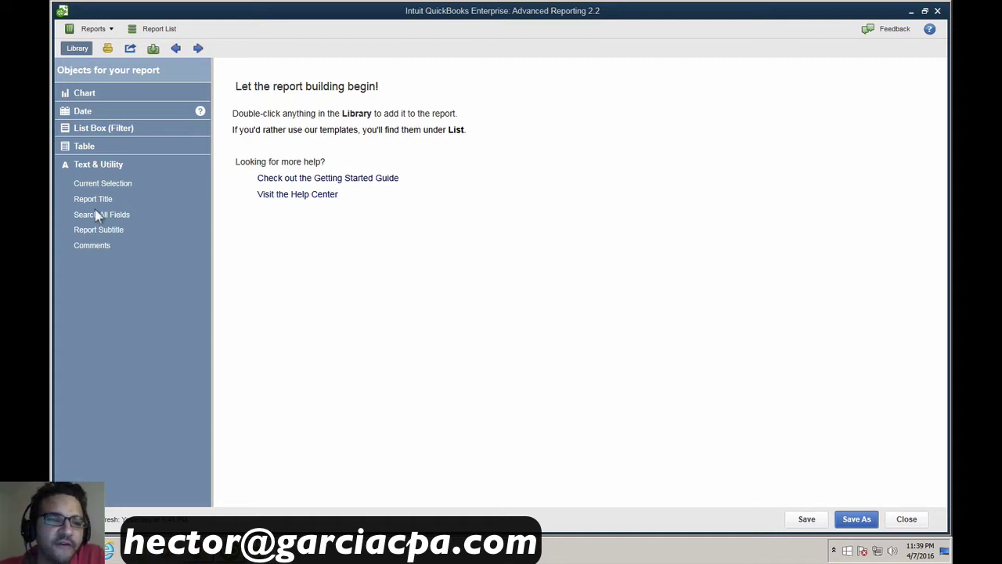
{"action": "left_click", "coordinate": [103, 187]}
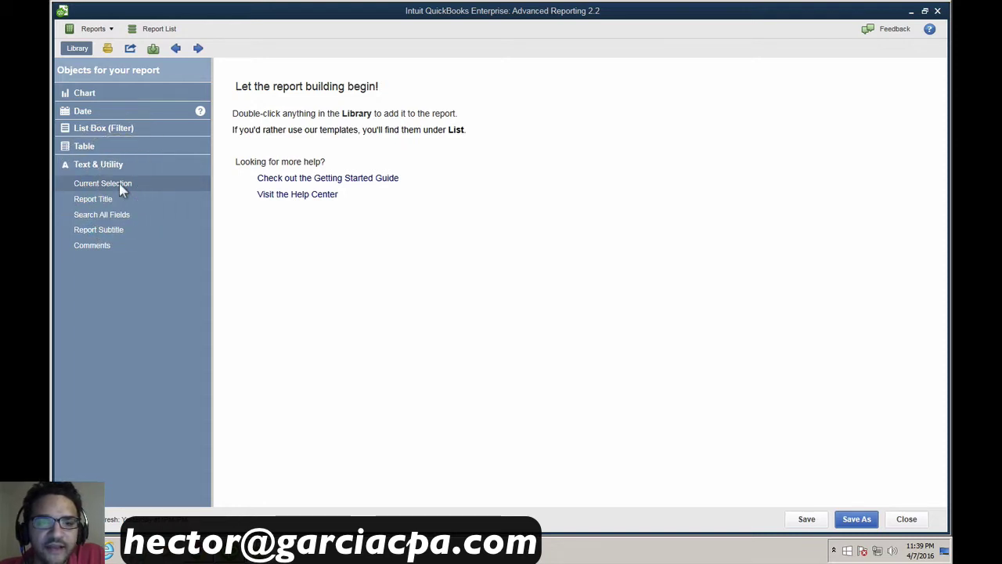
{"action": "double_click", "coordinate": [119, 183]}
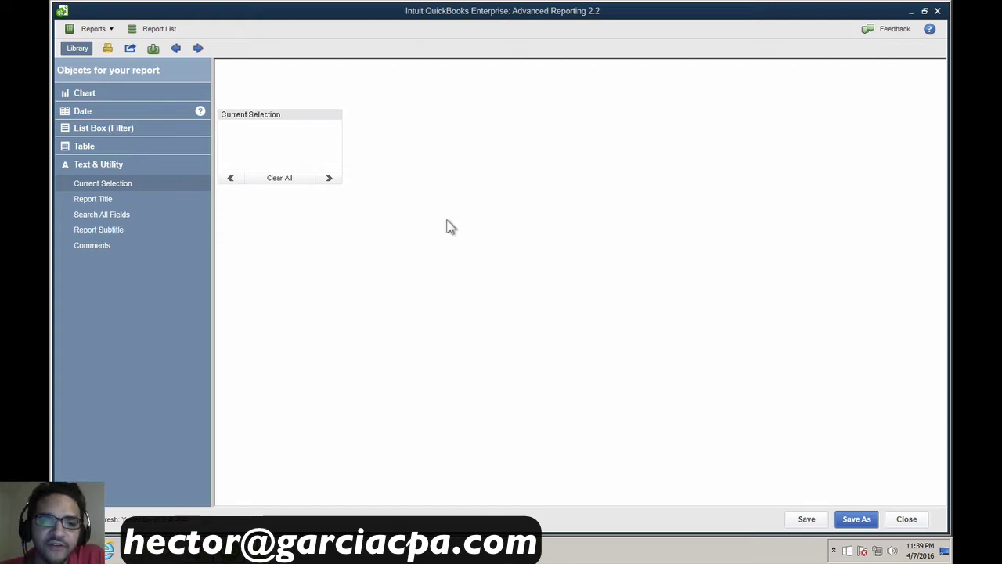
Start a new chart sheet object on the blank report and set its chart type to pivot table
{"action": "right_click", "coordinate": [521, 169]}
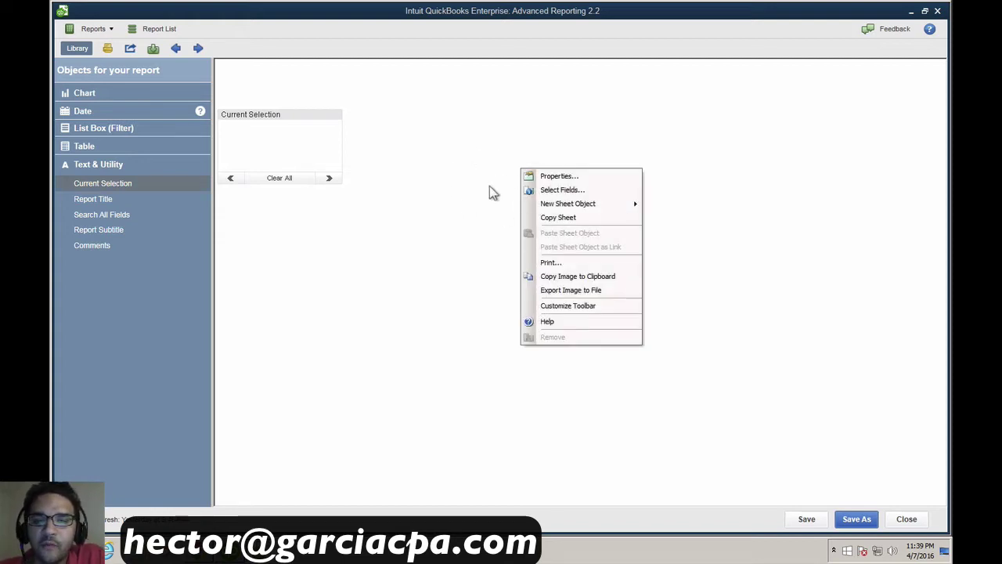
{"action": "left_click", "coordinate": [601, 202]}
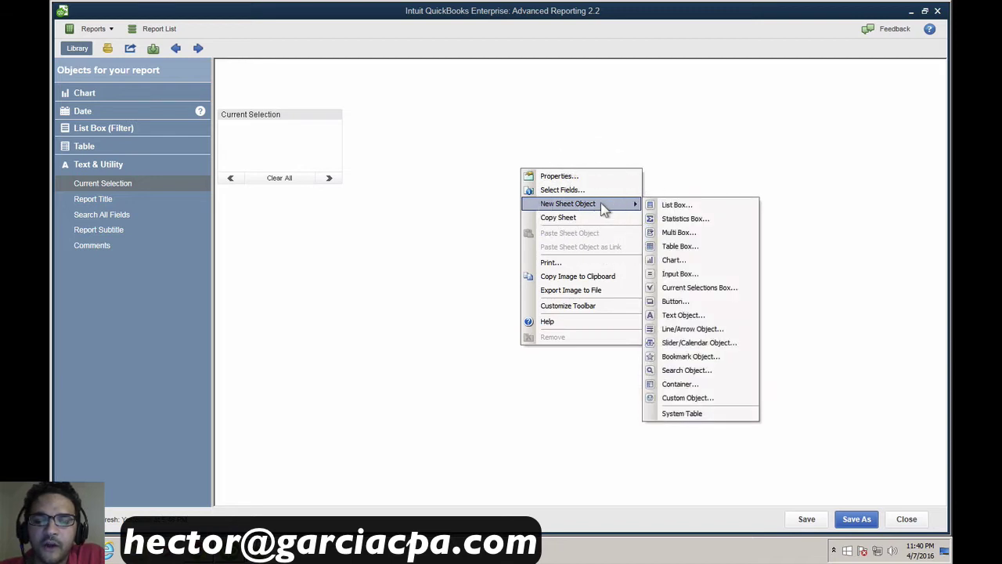
{"action": "left_click", "coordinate": [707, 259]}
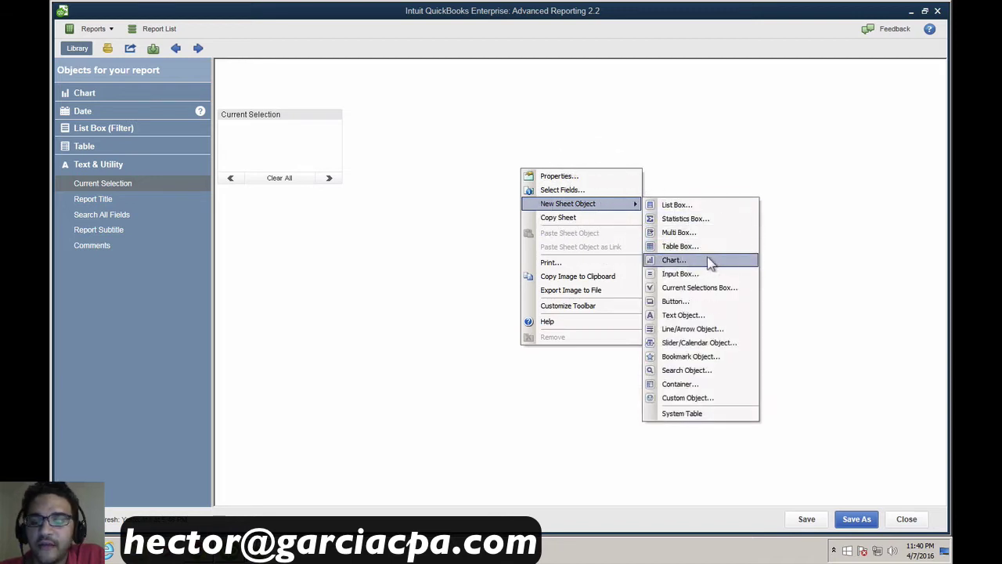
{"action": "left_click", "coordinate": [670, 260]}
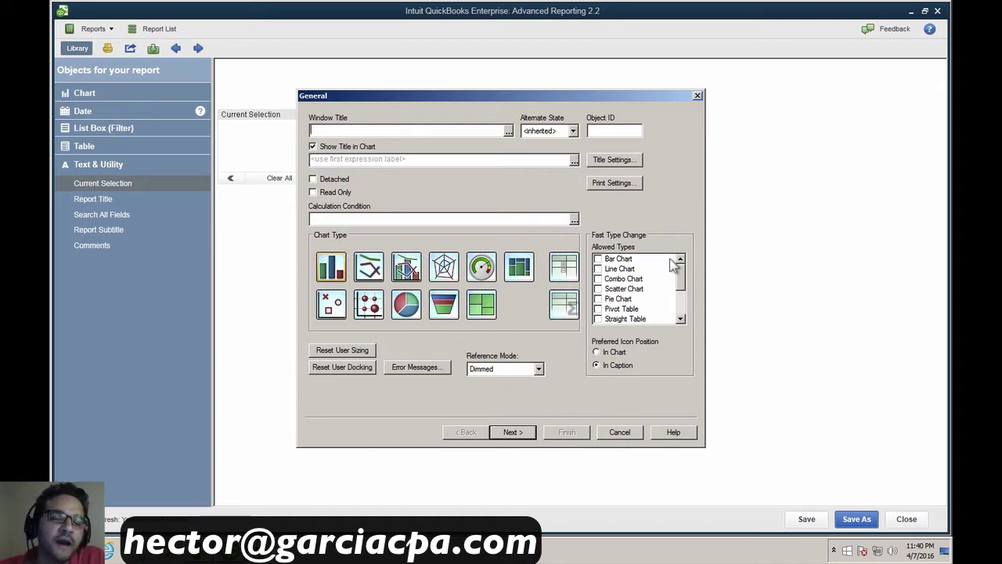
{"action": "left_click", "coordinate": [565, 267]}
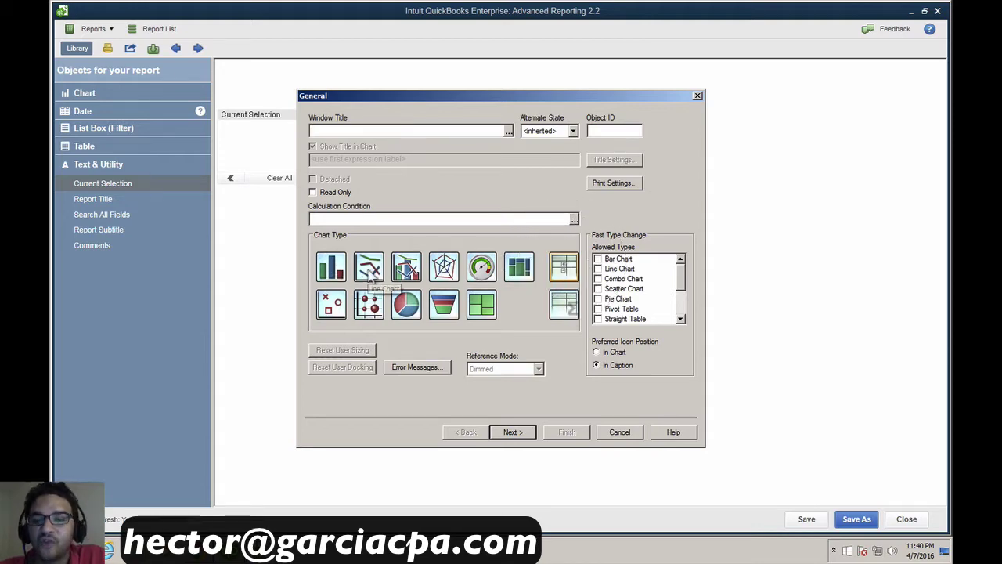
Keep the pivot table chart type, set the window title to Sales, and proceed to the chart's dimensions
{"action": "left_click", "coordinate": [569, 266]}
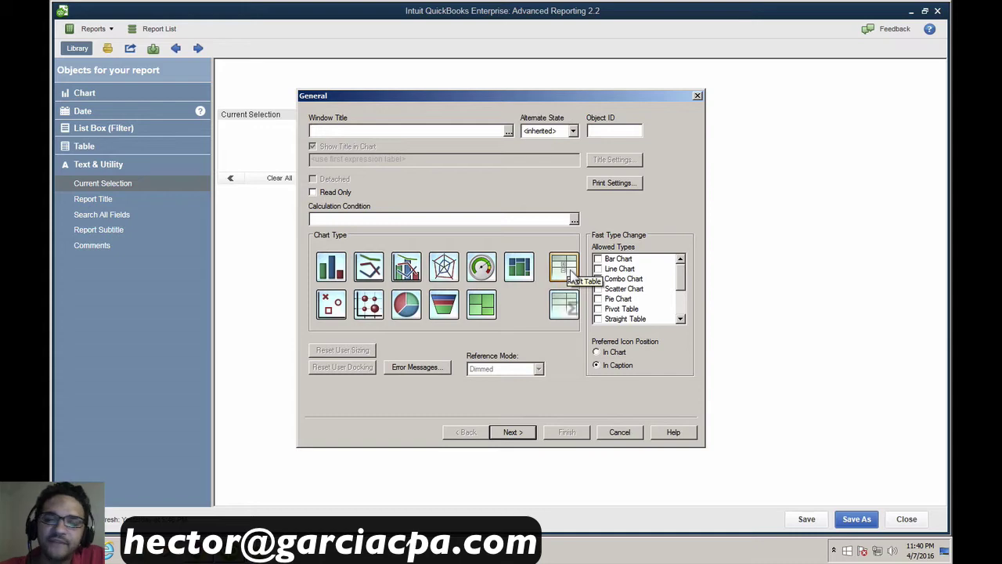
{"action": "left_click", "coordinate": [343, 134]}
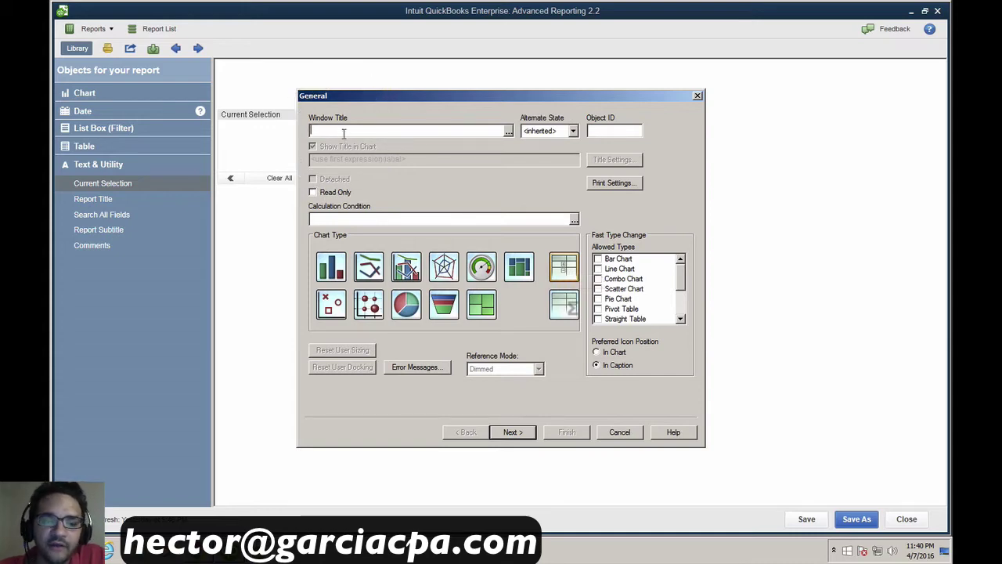
{"action": "type", "text": "Sales"}
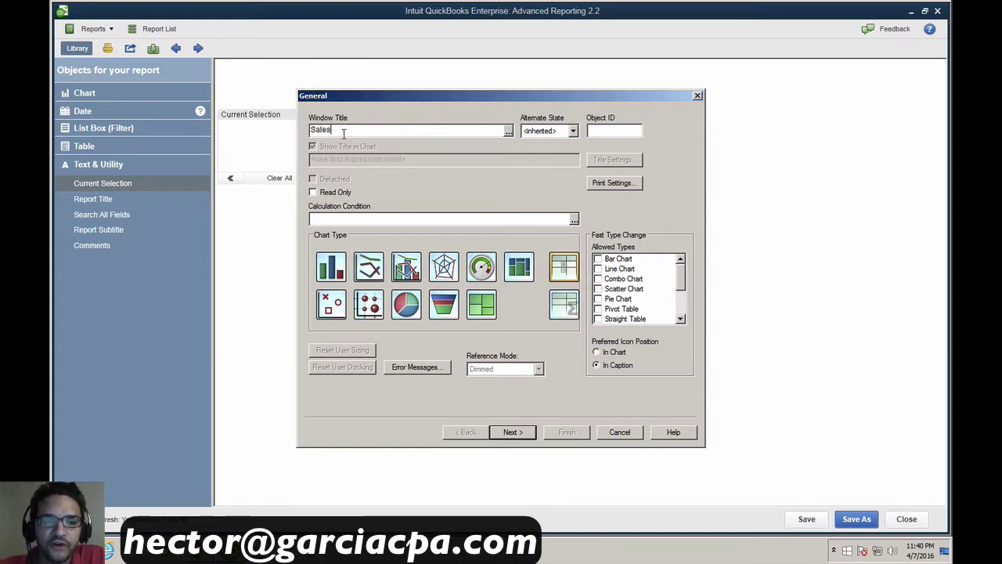
{"action": "left_click", "coordinate": [520, 437]}
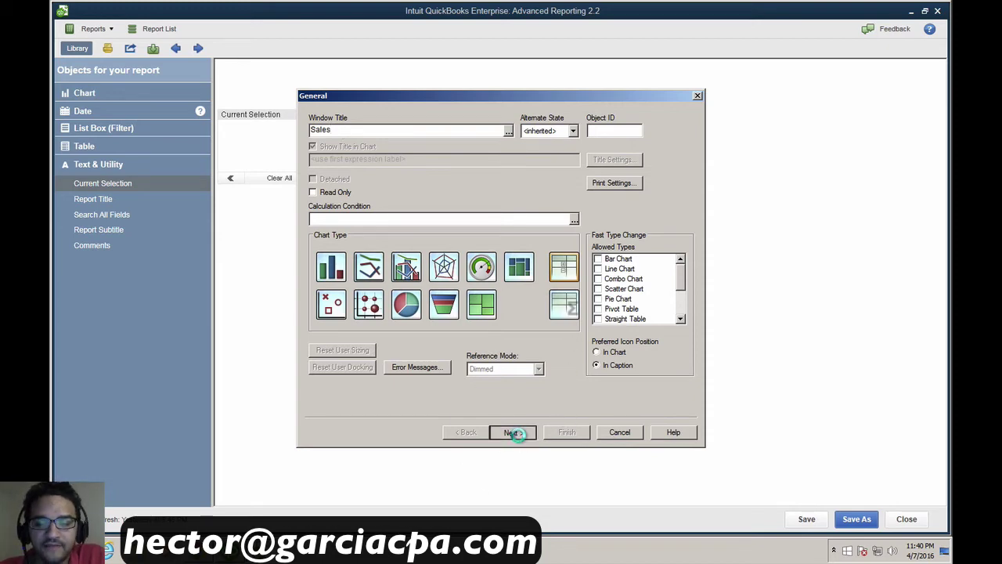
Limit the available dimension fields to those from the Transactions table
{"action": "left_click_drag", "start_coordinate": [425, 101], "coordinate": [397, 97]}
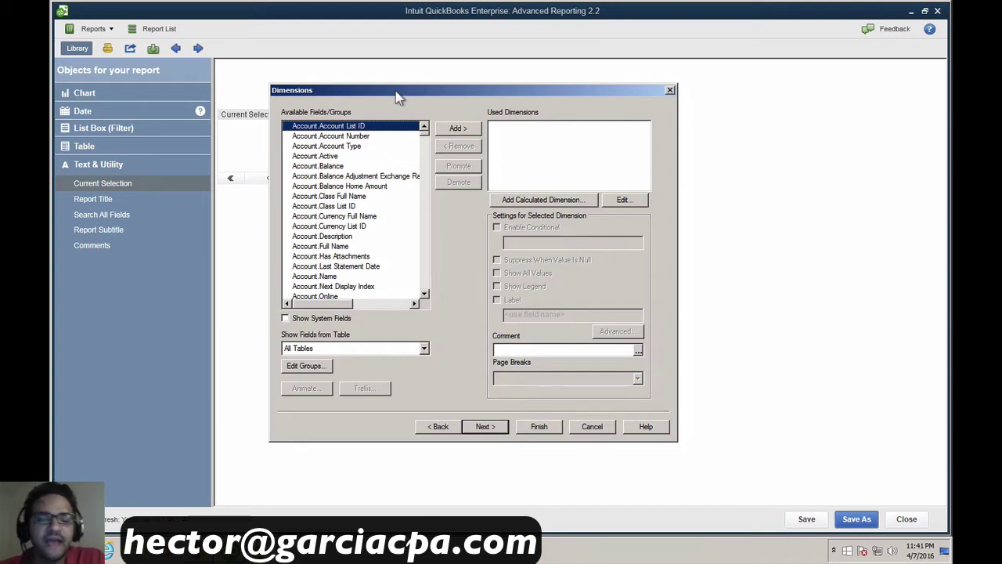
{"action": "left_click", "coordinate": [367, 348]}
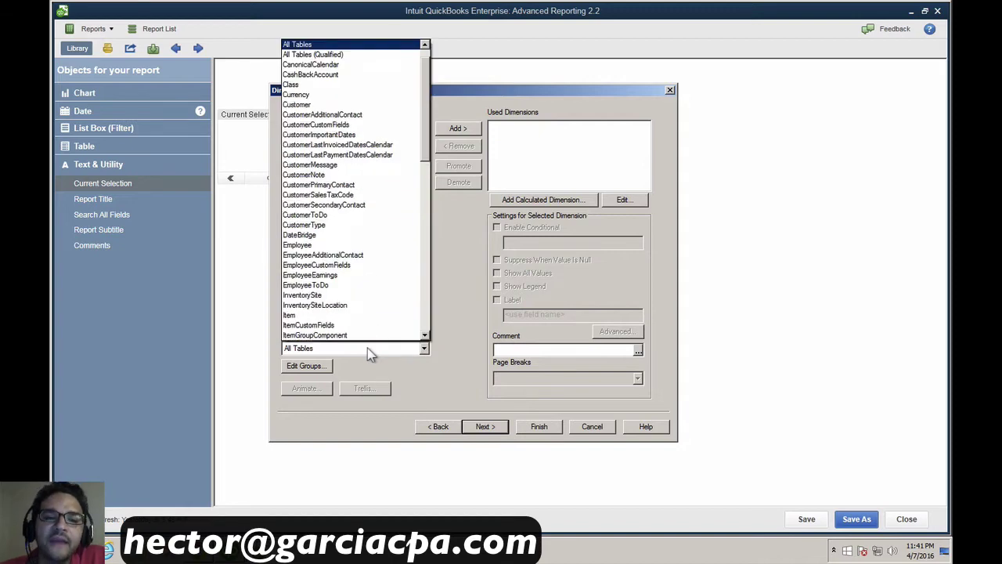
{"action": "left_click_drag", "start_coordinate": [429, 88], "coordinate": [426, 244]}
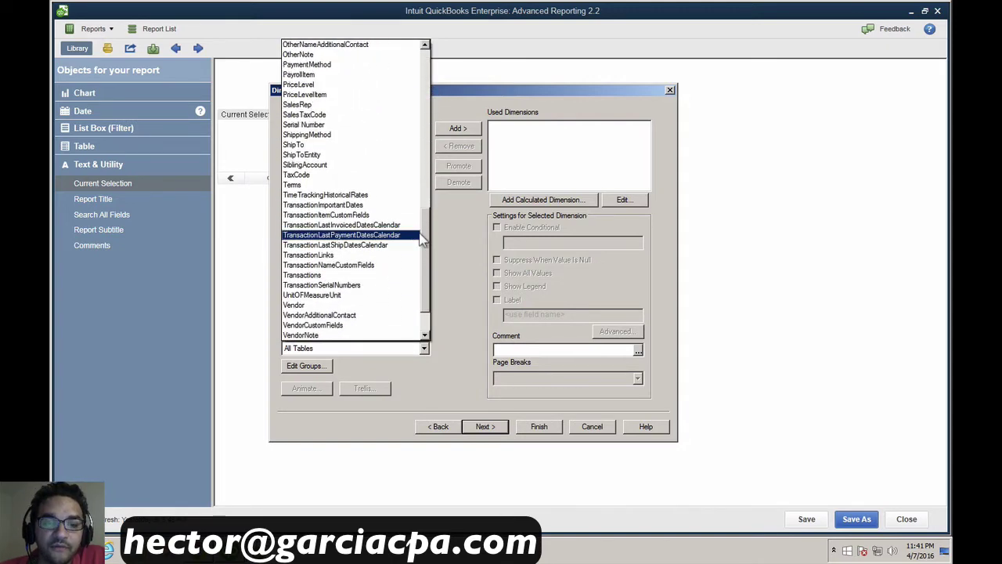
{"action": "left_click", "coordinate": [313, 275]}
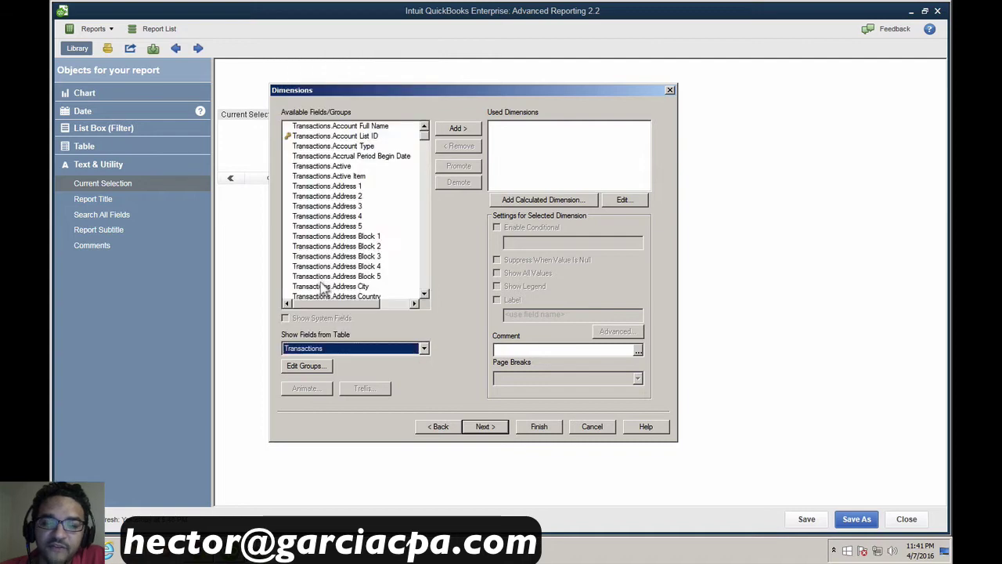
{"action": "left_click", "coordinate": [359, 349]}
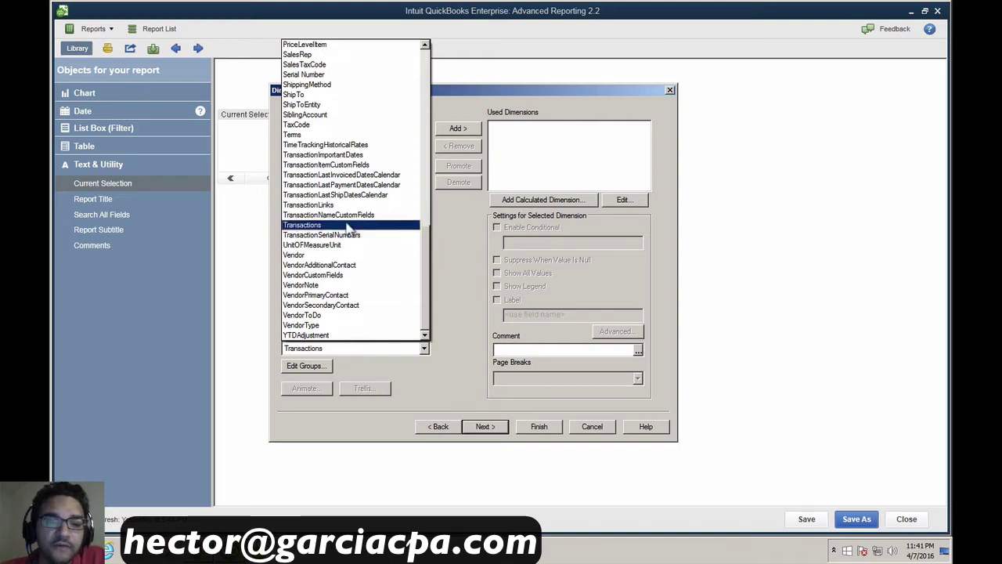
{"action": "left_click", "coordinate": [324, 225]}
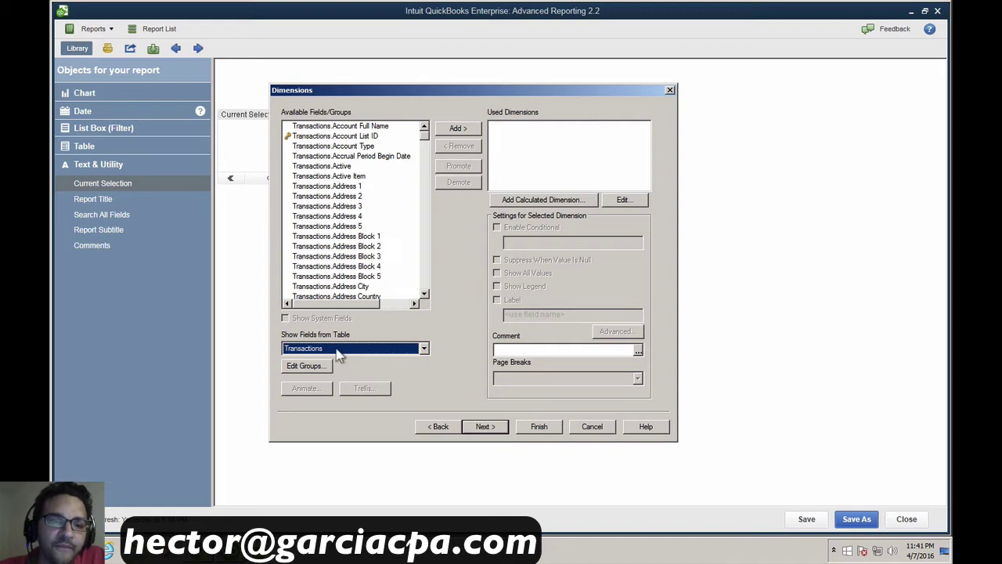
{"action": "left_click", "coordinate": [343, 352]}
{"action": "scroll", "coordinate": [329, 347], "scroll_direction": "down", "scroll_amount": 1}
{"action": "left_click", "coordinate": [329, 347]}
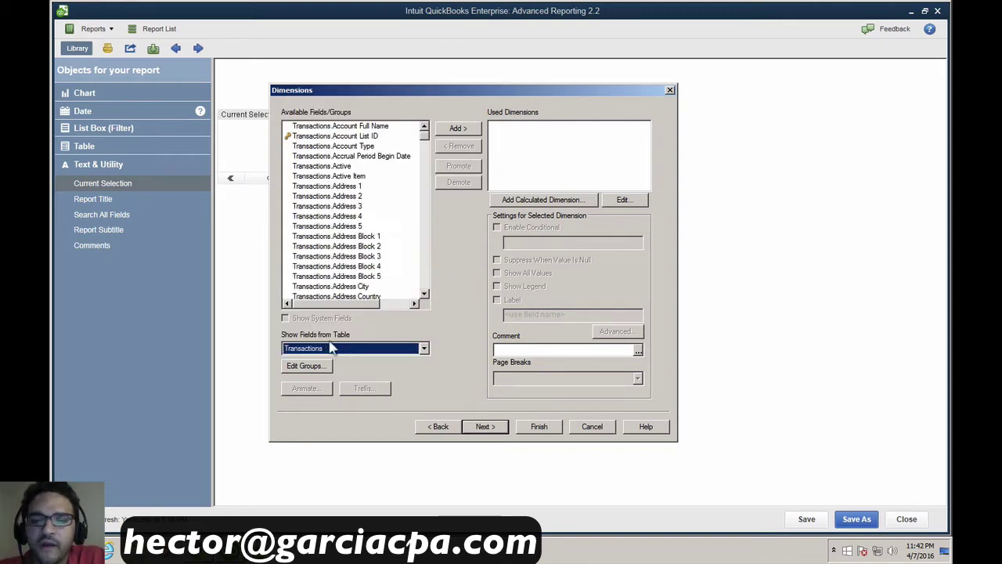
Add Transactions.Txn Type as the first dimension of the Sales pivot table
{"action": "left_click_drag", "start_coordinate": [425, 134], "coordinate": [423, 274]}
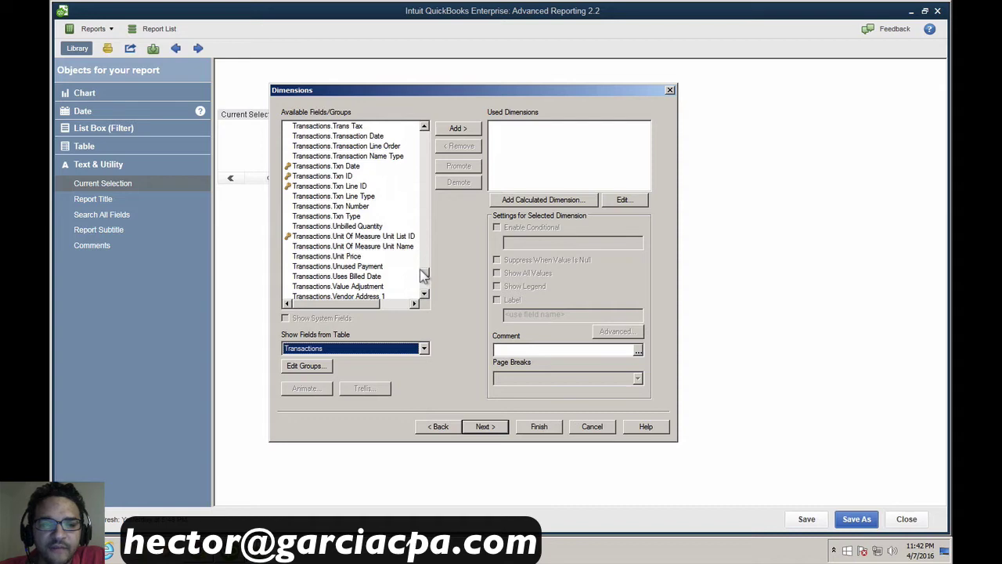
{"action": "left_click", "coordinate": [352, 218]}
{"action": "left_click", "coordinate": [353, 222]}
{"action": "left_click", "coordinate": [353, 222]}
{"action": "left_click", "coordinate": [353, 221]}
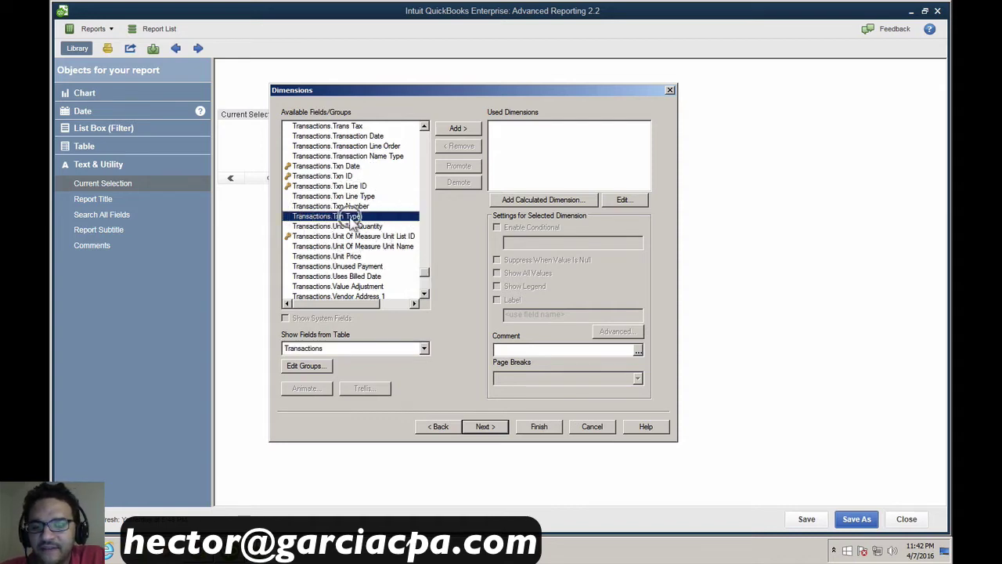
{"action": "left_click", "coordinate": [459, 127]}
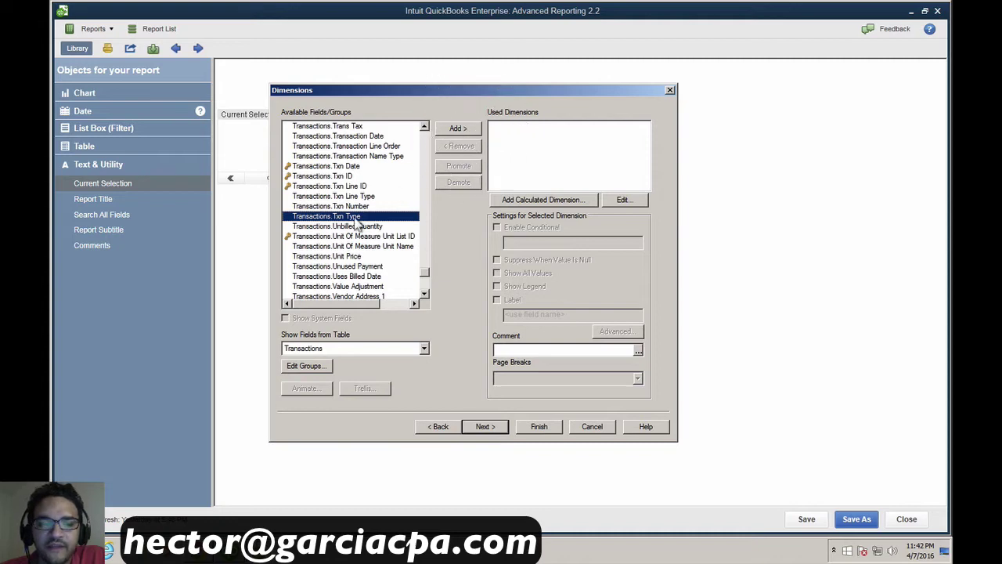
{"action": "left_click", "coordinate": [473, 129]}
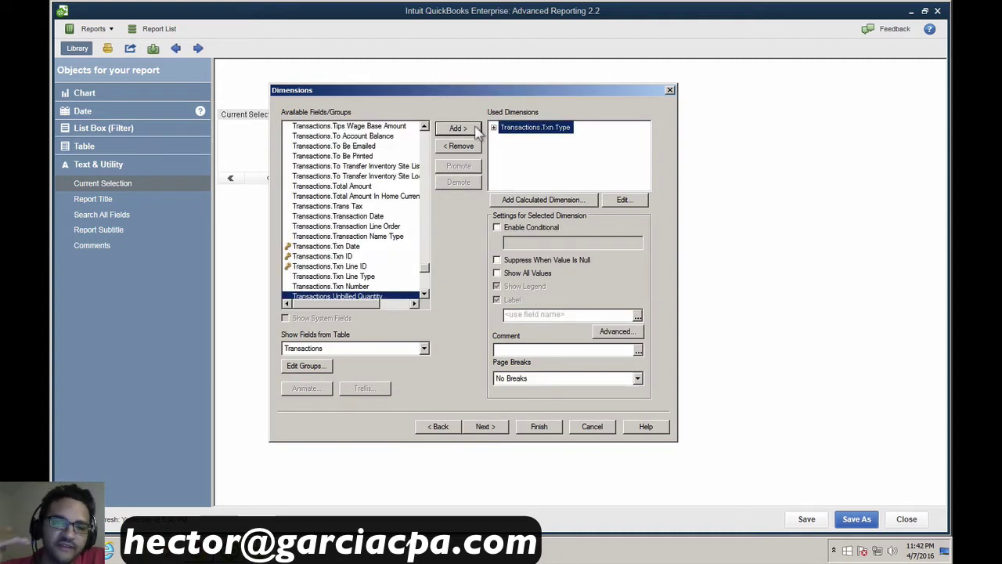
Add Transactions.Customer Full Name to the used dimensions
{"action": "left_click_drag", "start_coordinate": [427, 274], "coordinate": [427, 178]}
{"action": "left_click", "coordinate": [372, 158]}
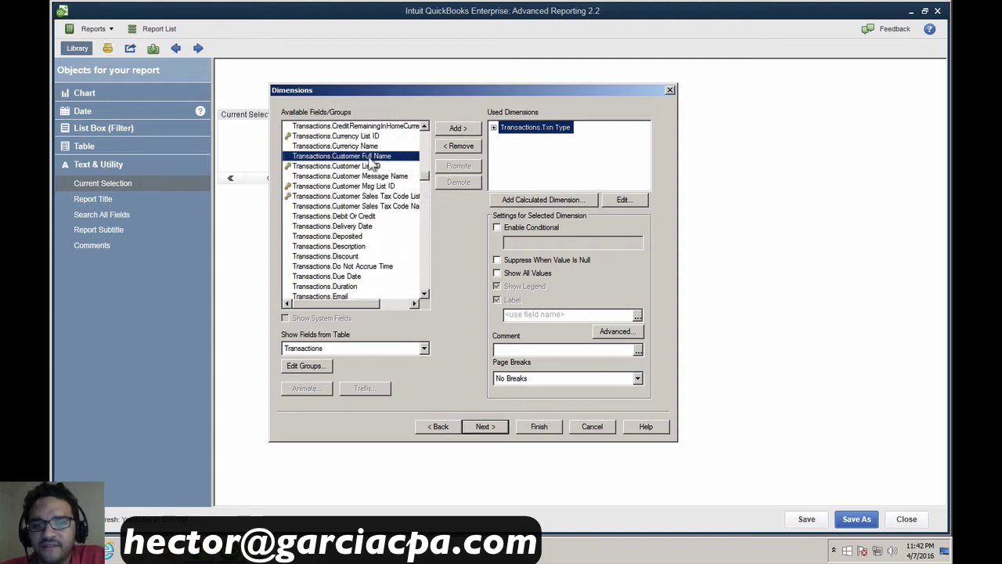
{"action": "left_click", "coordinate": [459, 131]}
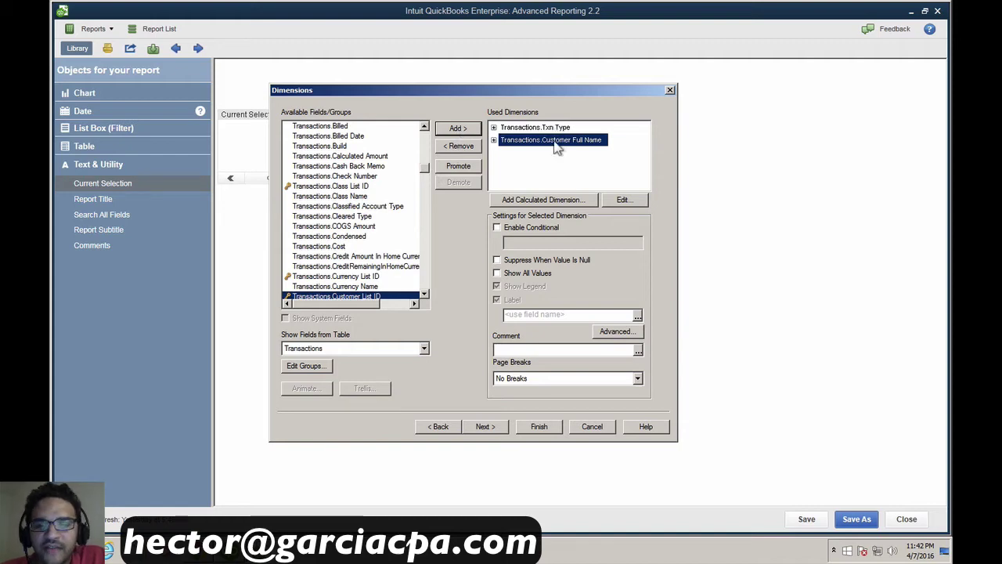
Add Transactions.Txn Date as the third dimension and check the order of the used dimensions
{"action": "scroll", "coordinate": [429, 174], "scroll_direction": "up", "scroll_amount": 1}
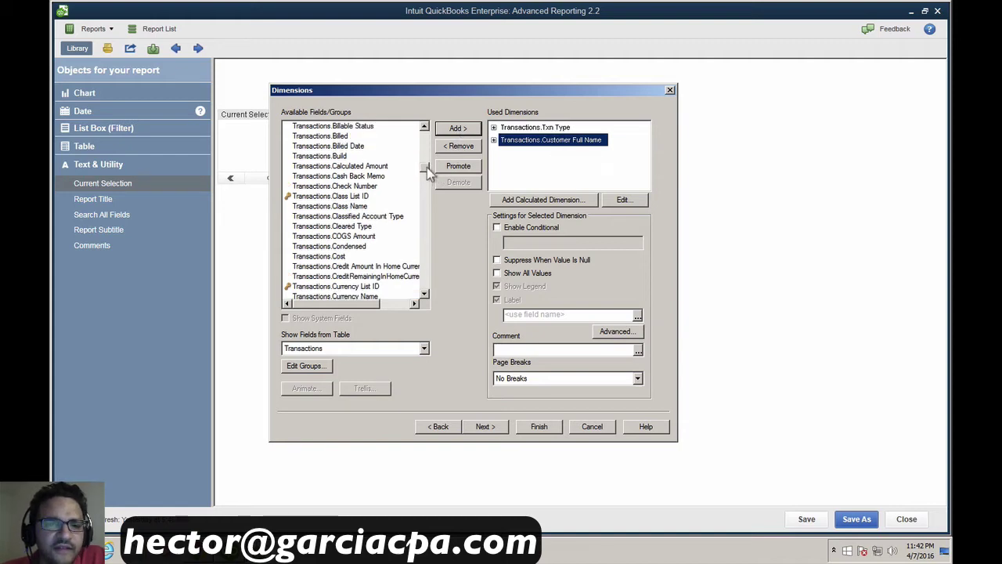
{"action": "left_click_drag", "start_coordinate": [429, 174], "coordinate": [428, 270]}
{"action": "left_click", "coordinate": [352, 217]}
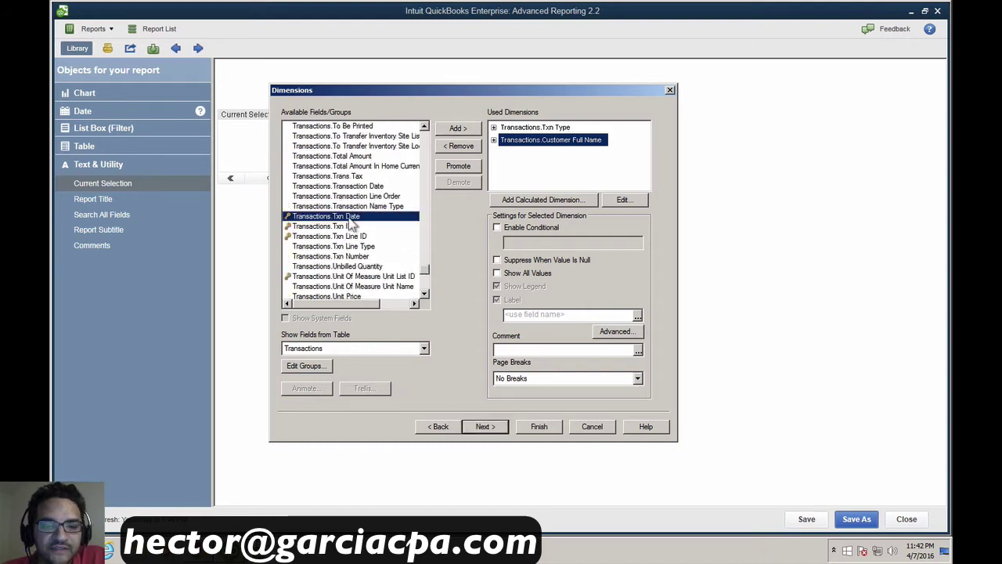
{"action": "left_click", "coordinate": [459, 129]}
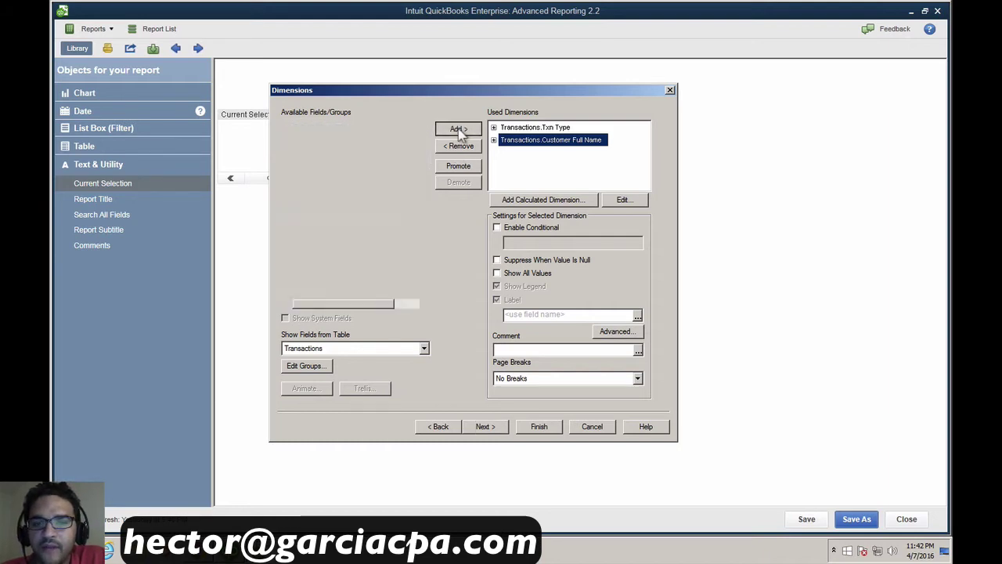
{"action": "left_click", "coordinate": [556, 128]}
{"action": "left_click", "coordinate": [556, 139]}
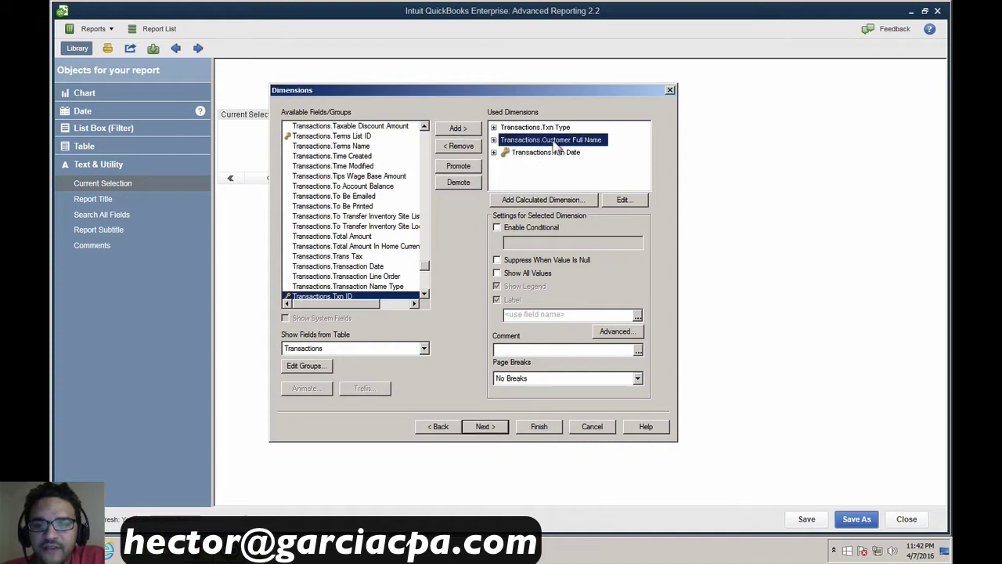
{"action": "left_click", "coordinate": [553, 154]}
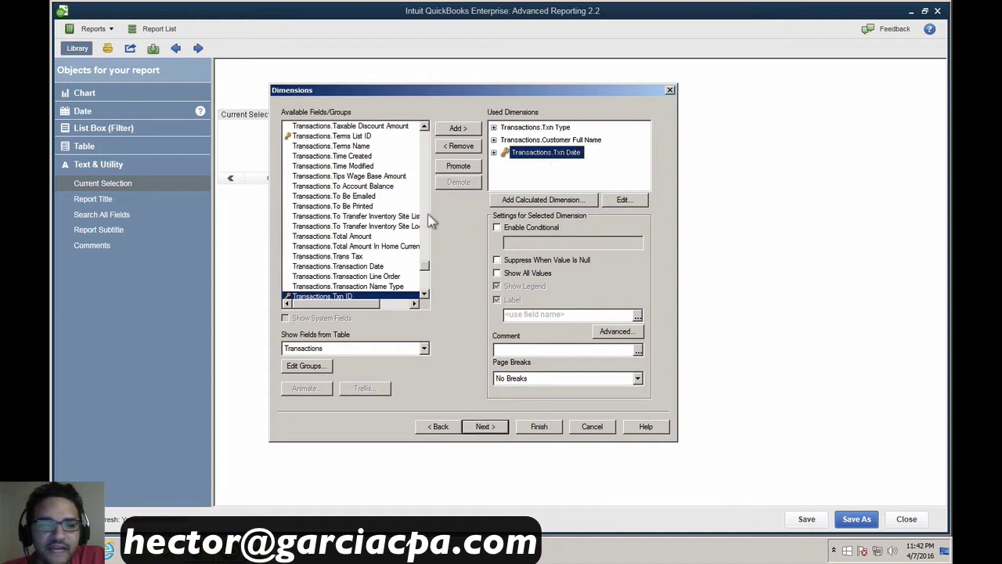
Find Transactions.Item Full Name among the available fields and add it as the fourth dimension
{"action": "left_click", "coordinate": [424, 149]}
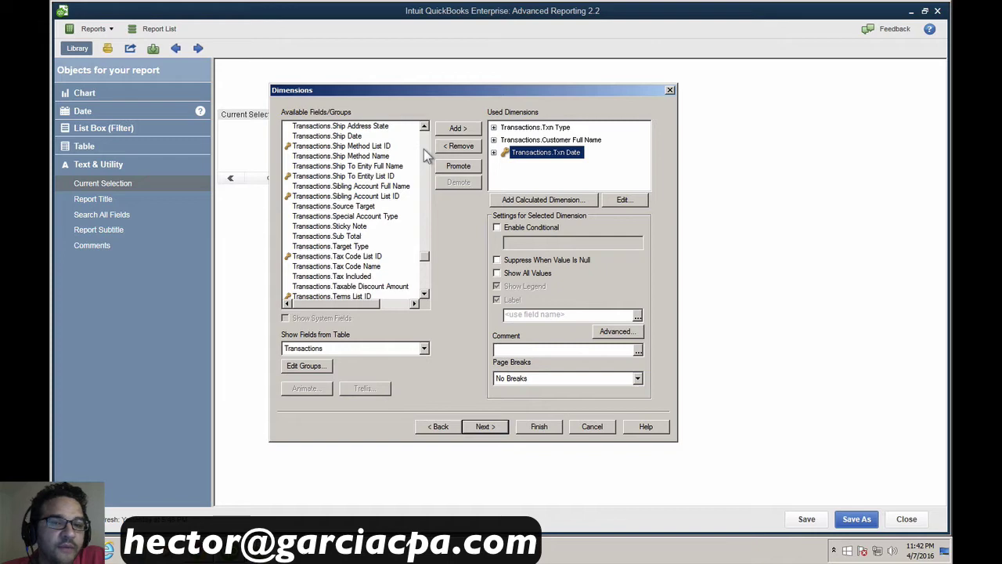
{"action": "left_click", "coordinate": [424, 149]}
{"action": "left_click", "coordinate": [424, 149]}
{"action": "left_click", "coordinate": [424, 148]}
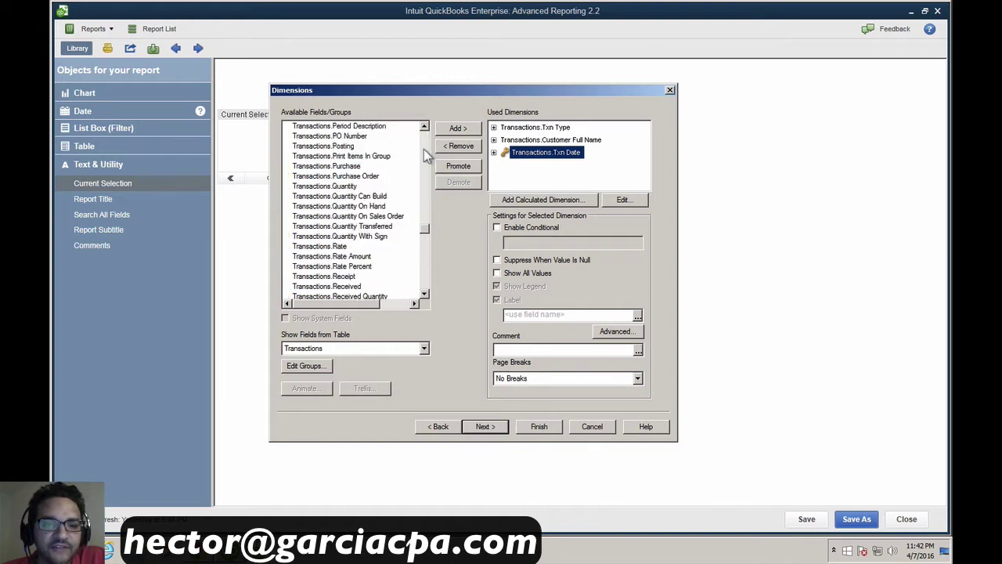
{"action": "left_click", "coordinate": [424, 149]}
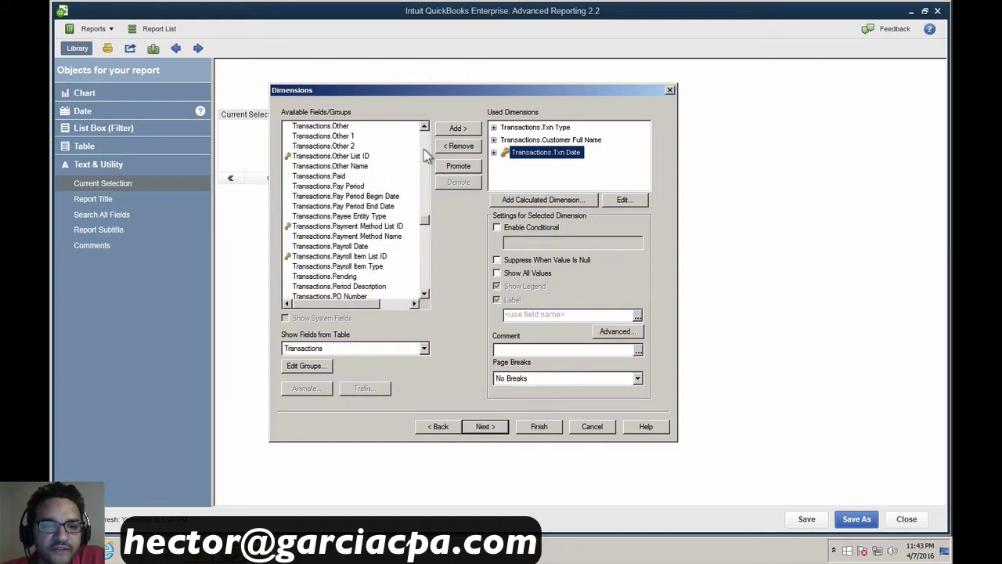
{"action": "left_click", "coordinate": [423, 148]}
{"action": "left_click", "coordinate": [423, 148]}
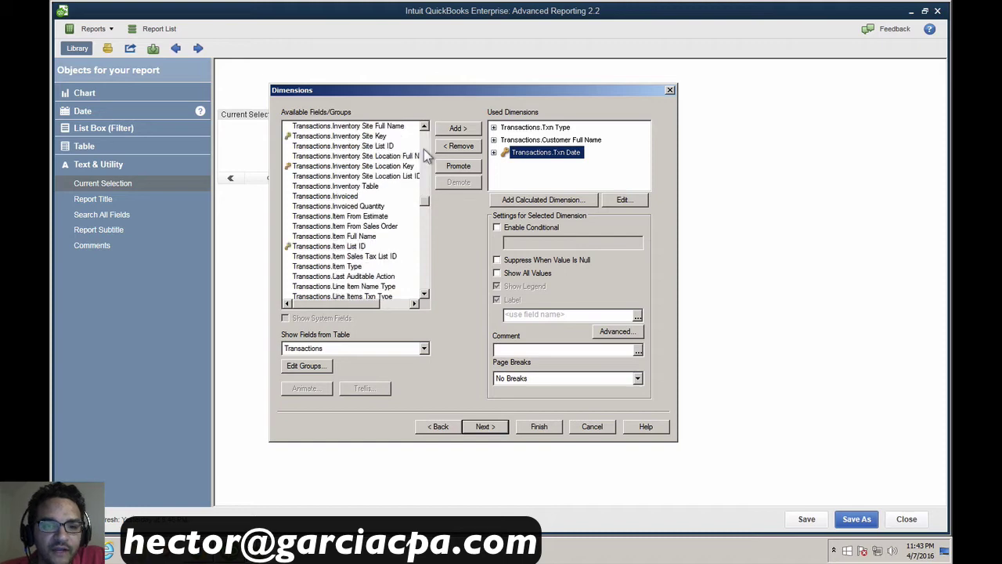
{"action": "left_click", "coordinate": [356, 237]}
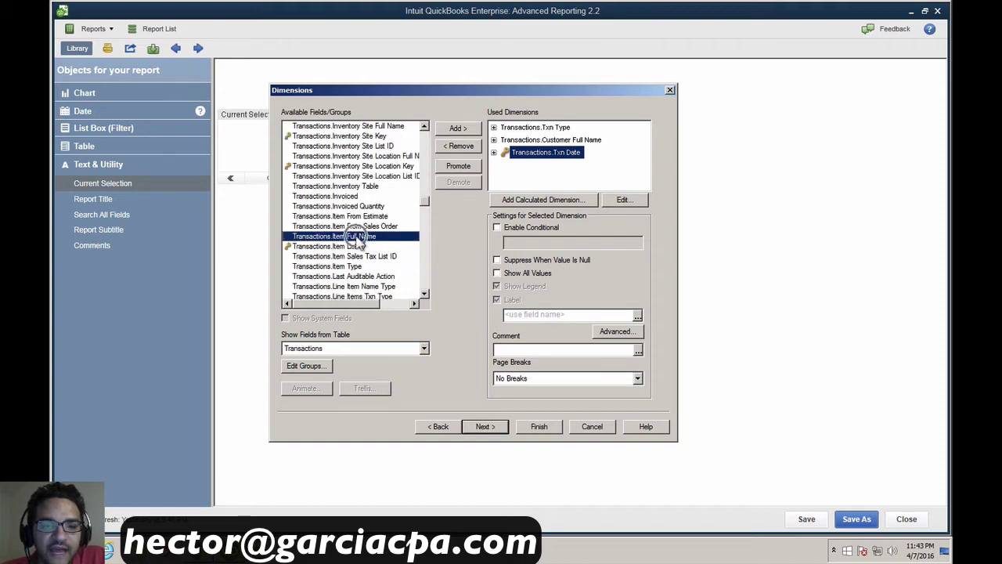
{"action": "left_click", "coordinate": [356, 237]}
{"action": "left_click", "coordinate": [385, 236]}
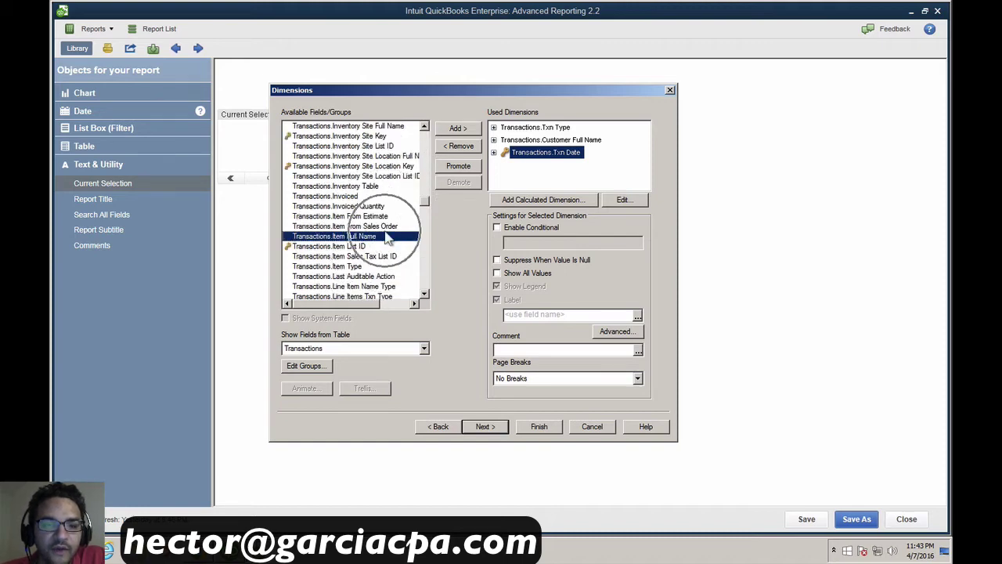
{"action": "left_click", "coordinate": [472, 130]}
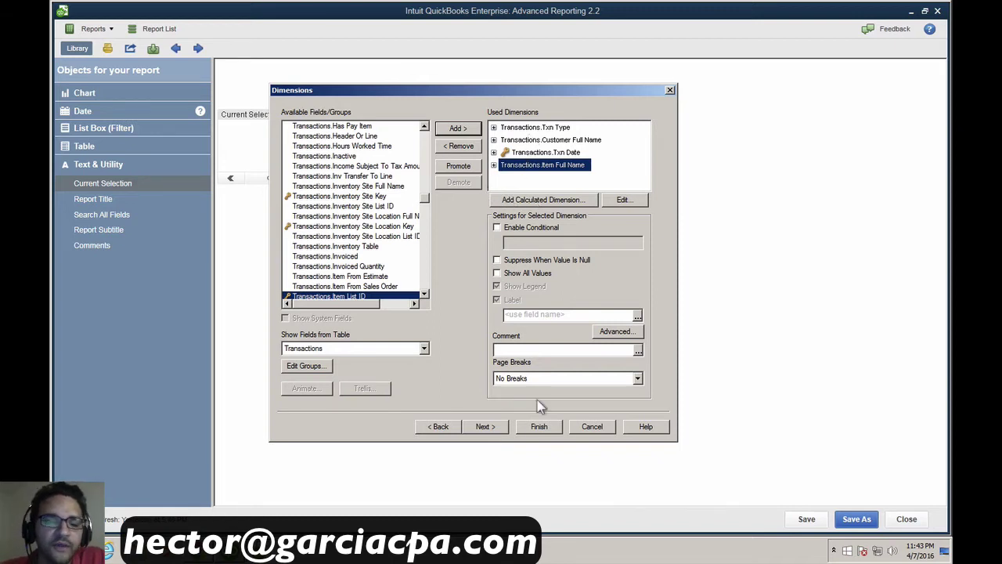
Continue from the dimensions to the expression settings and close the blank expression editor
{"action": "left_click", "coordinate": [481, 430]}
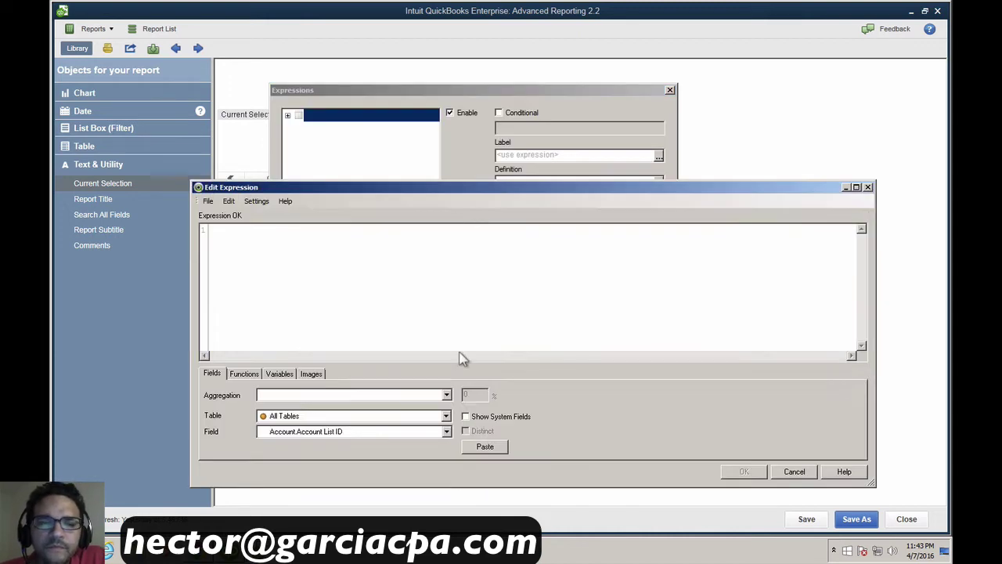
{"action": "left_click_drag", "start_coordinate": [440, 188], "coordinate": [436, 124]}
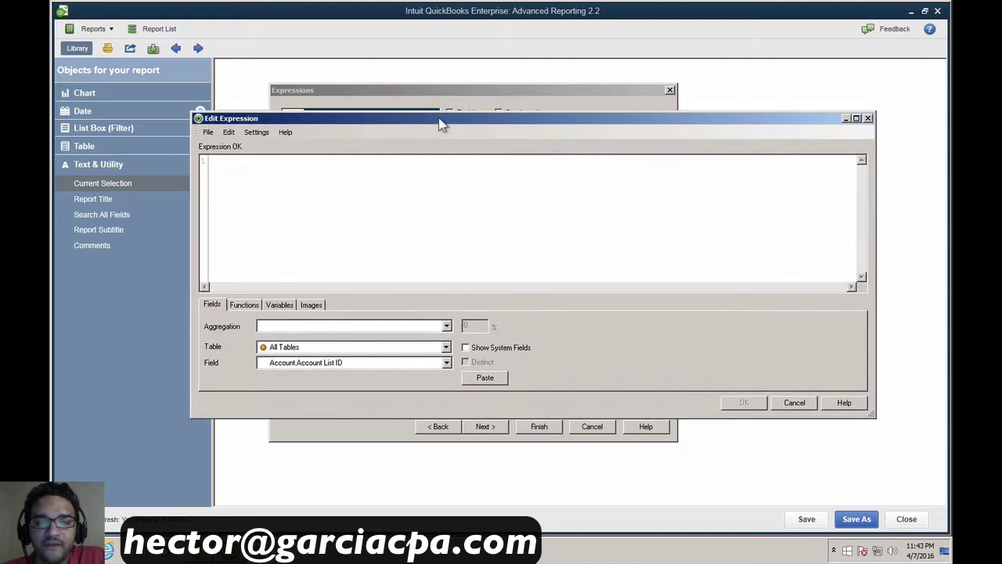
{"action": "left_click", "coordinate": [867, 119]}
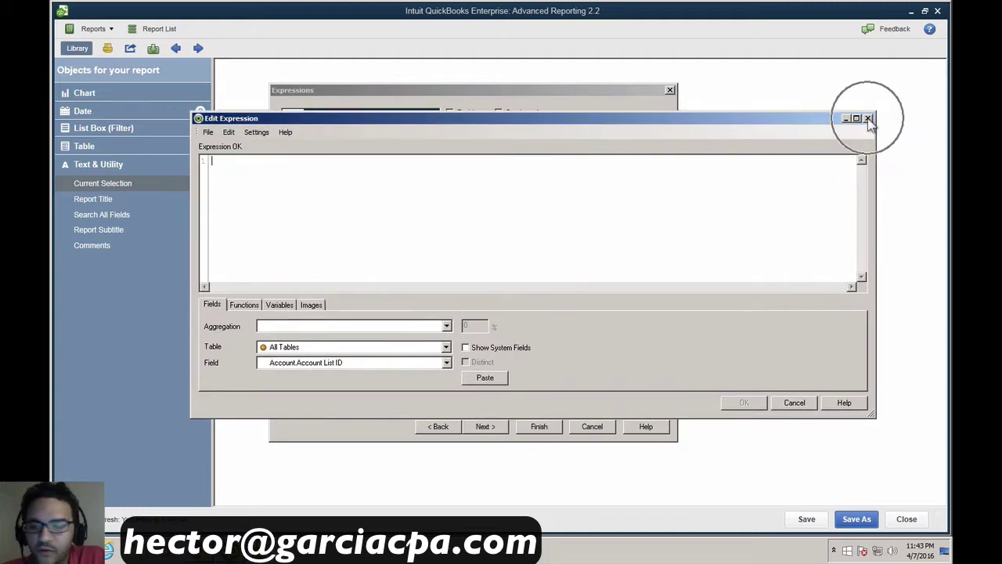
{"action": "left_click_drag", "start_coordinate": [457, 95], "coordinate": [436, 94]}
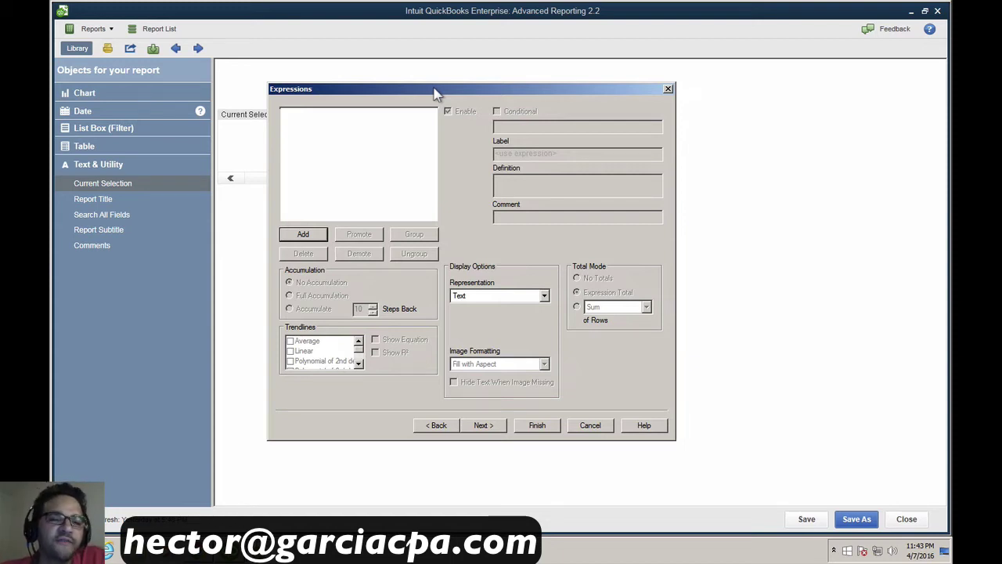
Add a new expression and insert the Transactions.Amount field from the Transactions table into it
{"action": "left_click", "coordinate": [304, 234]}
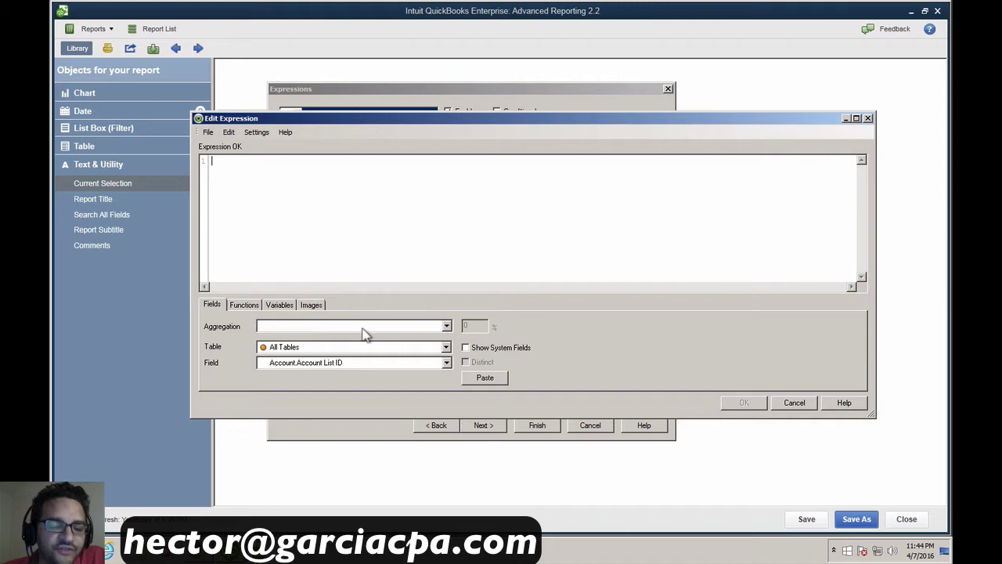
{"action": "left_click", "coordinate": [305, 350]}
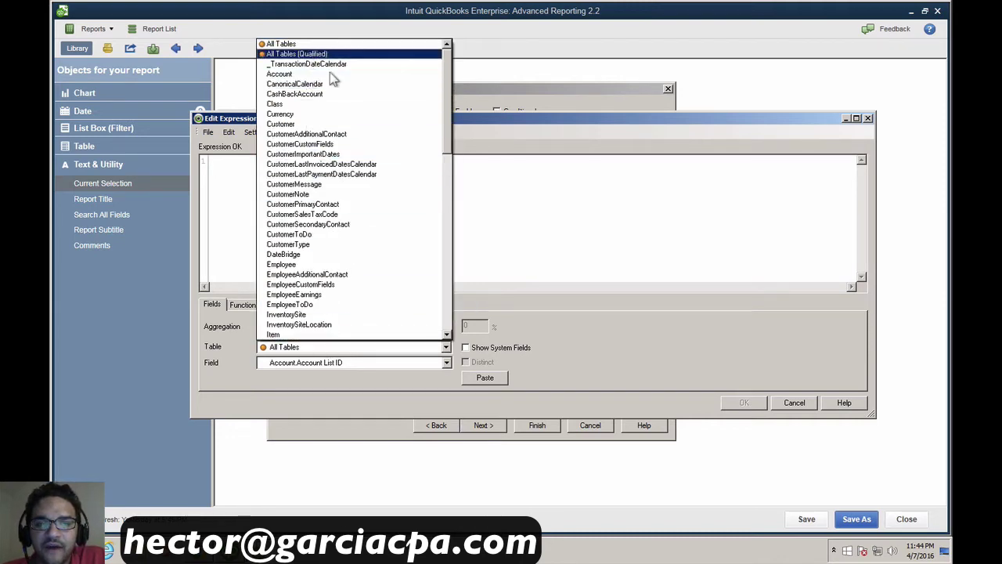
{"action": "left_click_drag", "start_coordinate": [446, 86], "coordinate": [441, 264]}
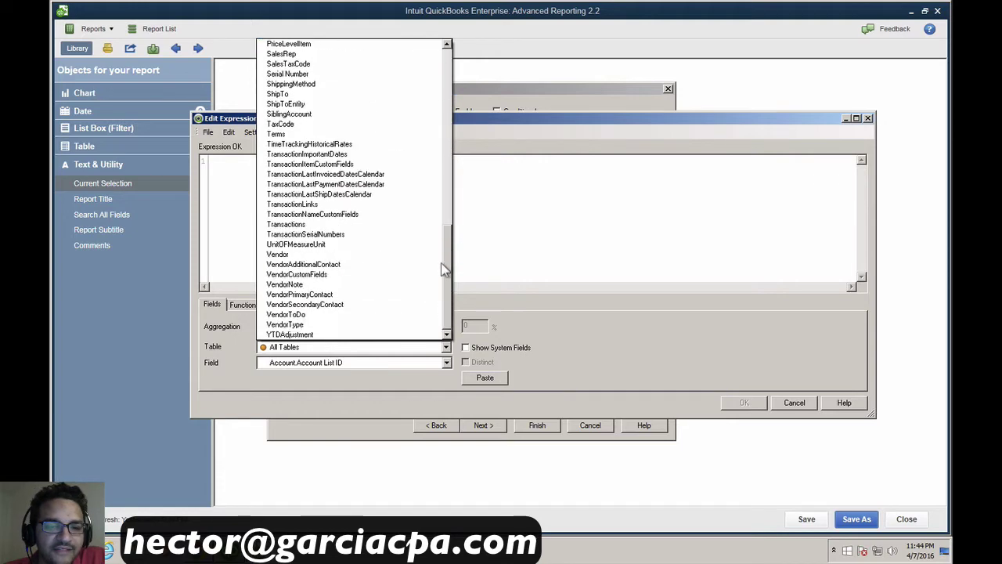
{"action": "left_click", "coordinate": [336, 224]}
{"action": "left_click", "coordinate": [372, 362]}
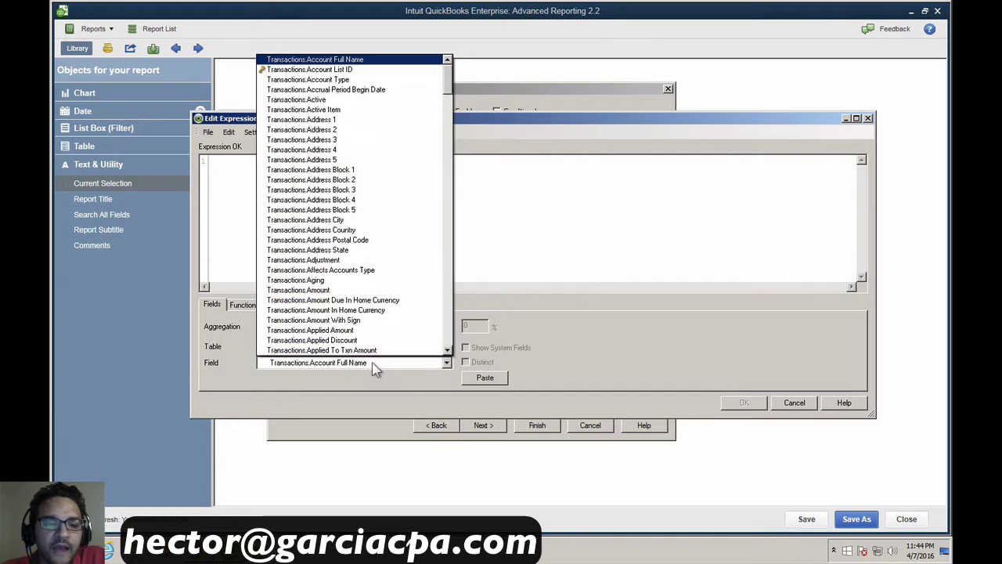
{"action": "left_click_drag", "start_coordinate": [449, 78], "coordinate": [437, 103]}
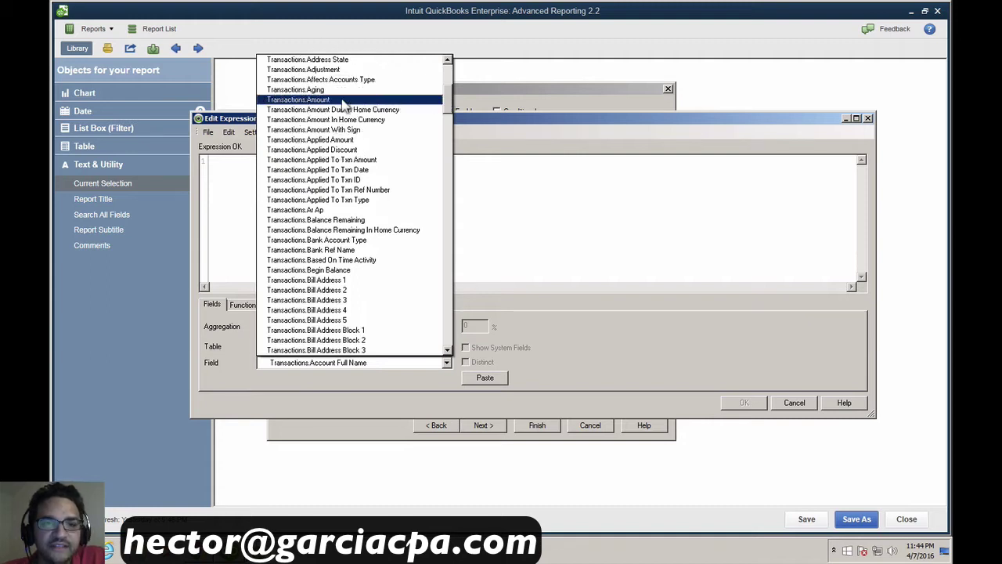
{"action": "left_click", "coordinate": [339, 100]}
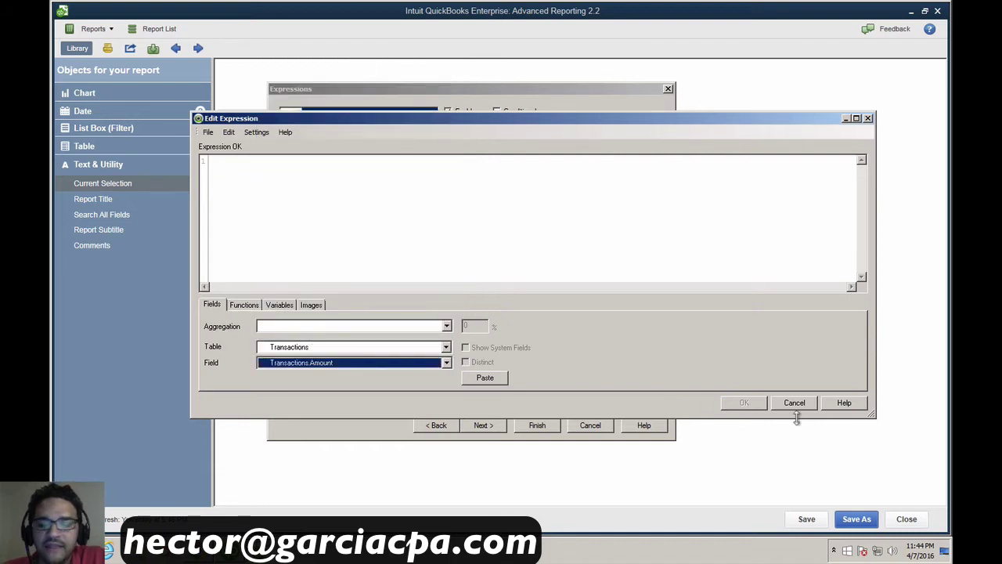
{"action": "left_click", "coordinate": [485, 377]}
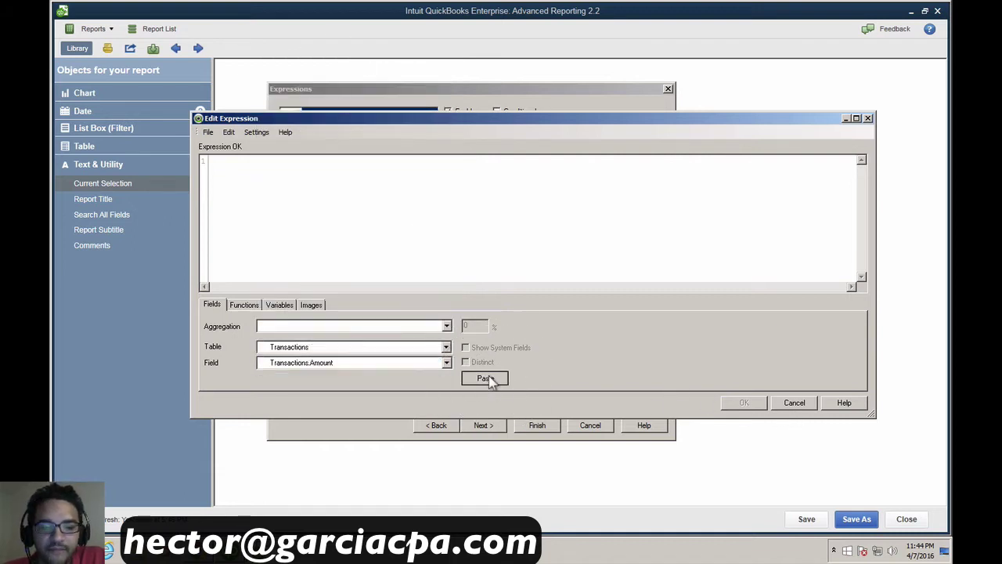
Wrap the field in a sum function to form sum(Transactions.Amount), accept the expression and finish creating the Sales table
{"action": "left_click", "coordinate": [310, 161]}
{"action": "double_click", "coordinate": [309, 162]}
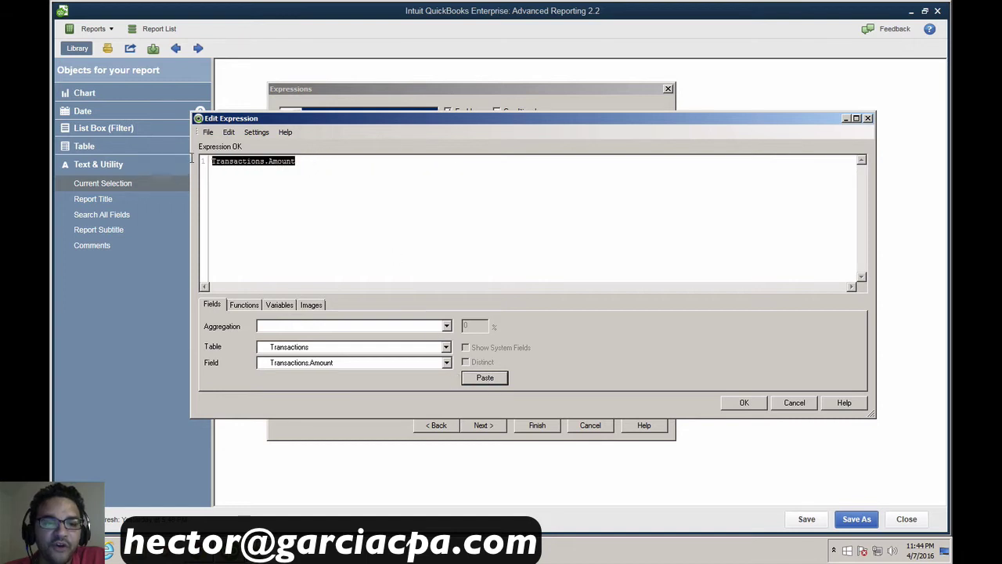
{"action": "left_click", "coordinate": [323, 168]}
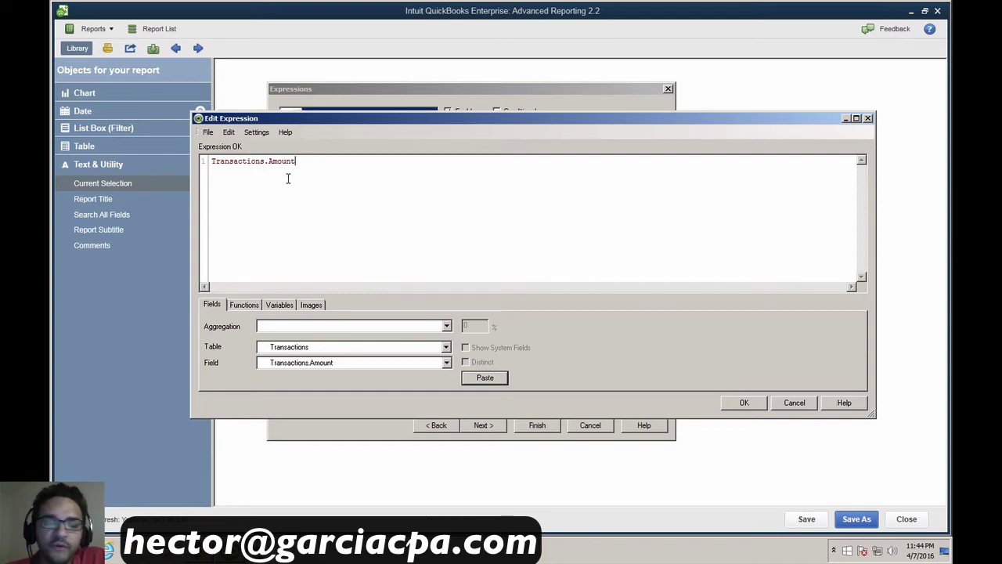
{"action": "type", "text": "sum("}
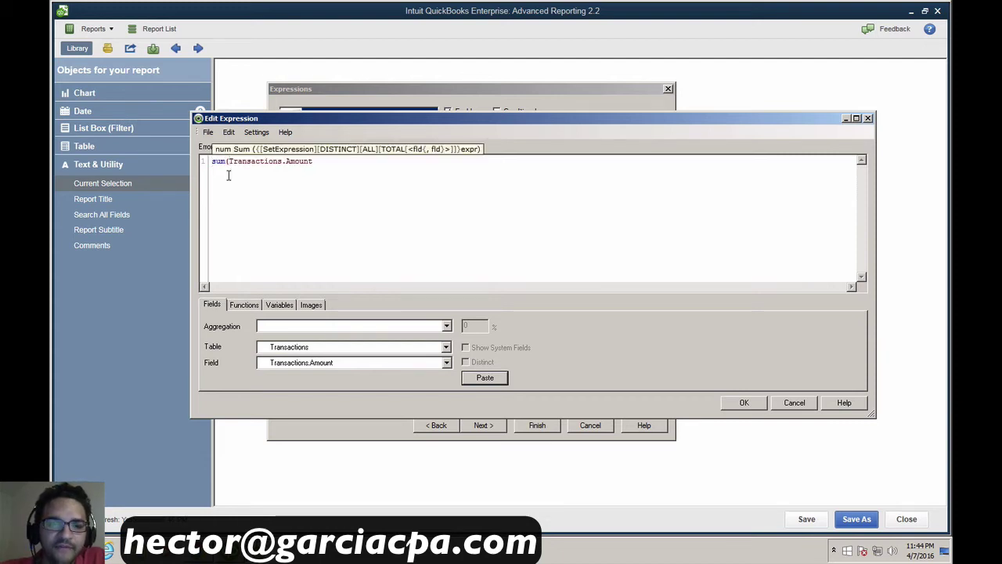
{"action": "left_click", "coordinate": [322, 161]}
{"action": "type", "text": ")"}
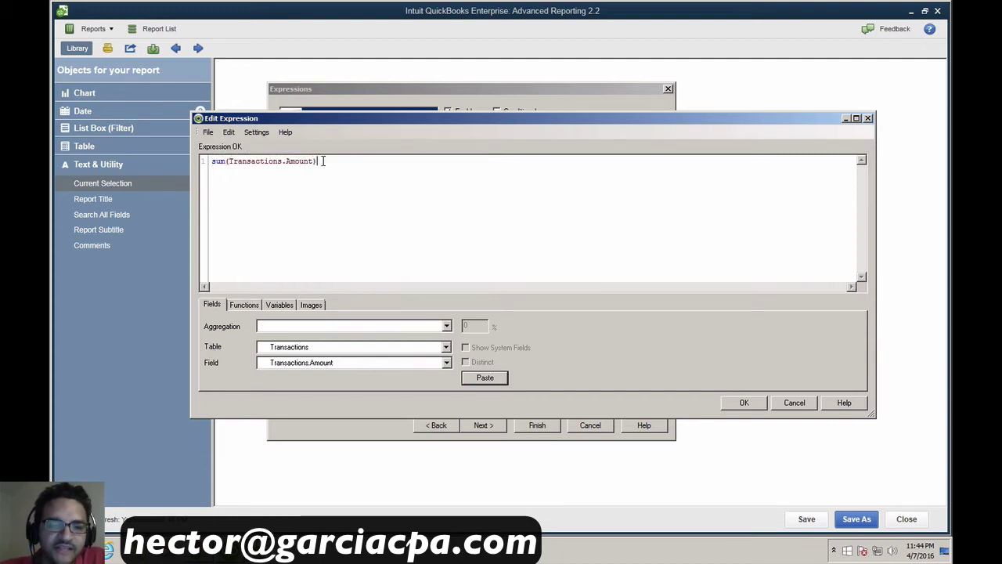
{"action": "left_click_drag", "start_coordinate": [227, 161], "coordinate": [210, 162]}
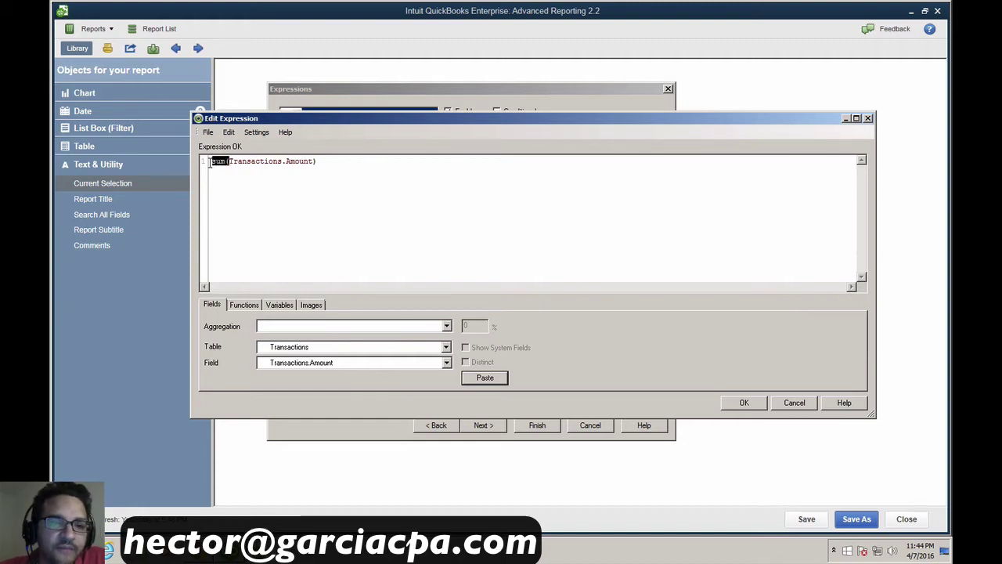
{"action": "left_click", "coordinate": [332, 160]}
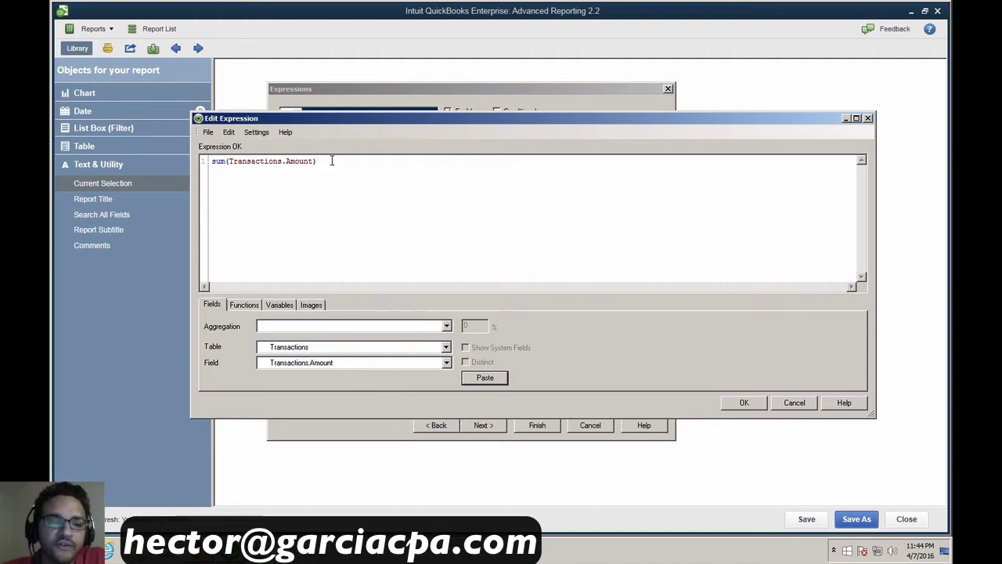
{"action": "left_click", "coordinate": [754, 404]}
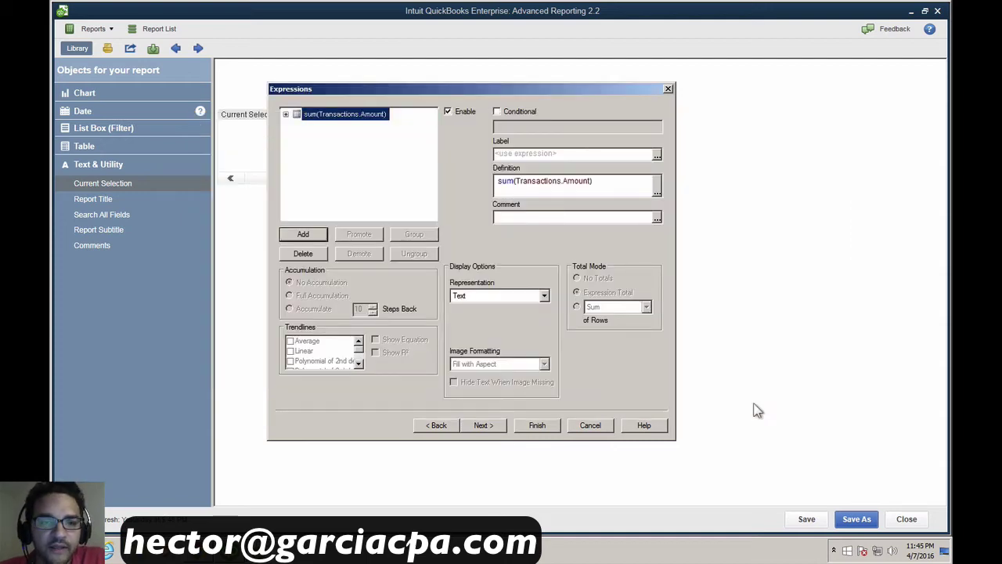
{"action": "left_click", "coordinate": [537, 430]}
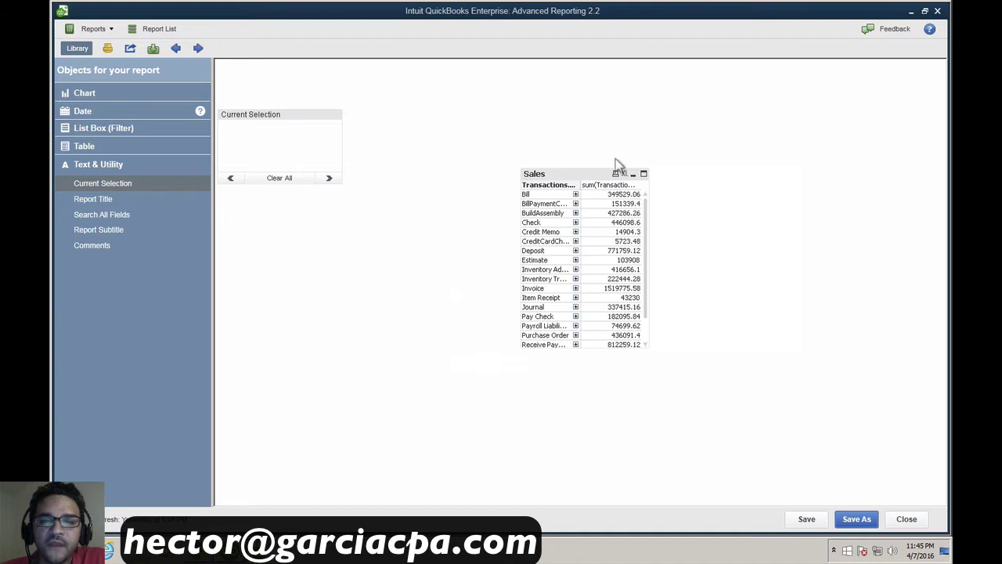
Move the Sales table higher on the report canvas and set its font size to 14 in the chart properties
{"action": "left_click_drag", "start_coordinate": [584, 175], "coordinate": [515, 113]}
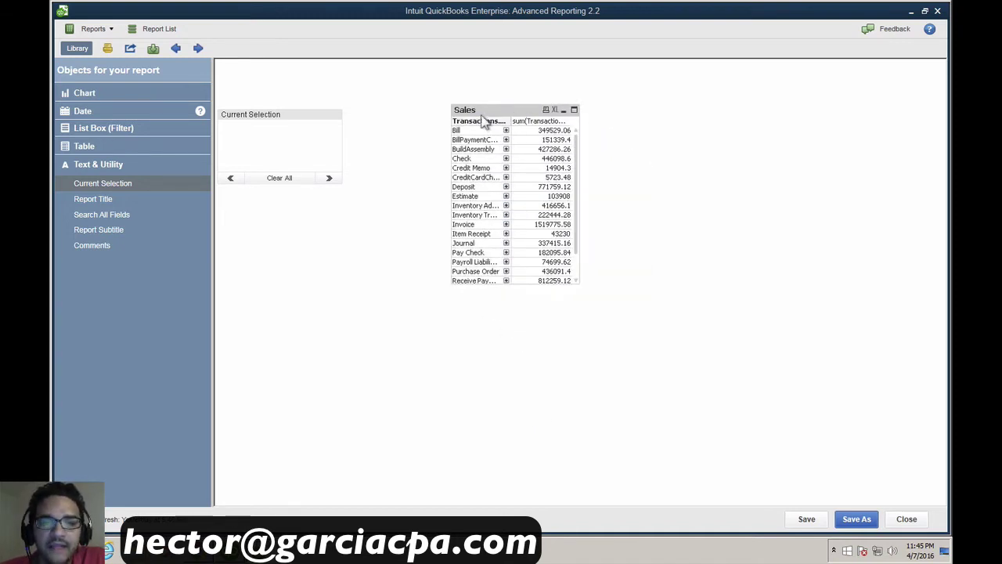
{"action": "right_click", "coordinate": [494, 113]}
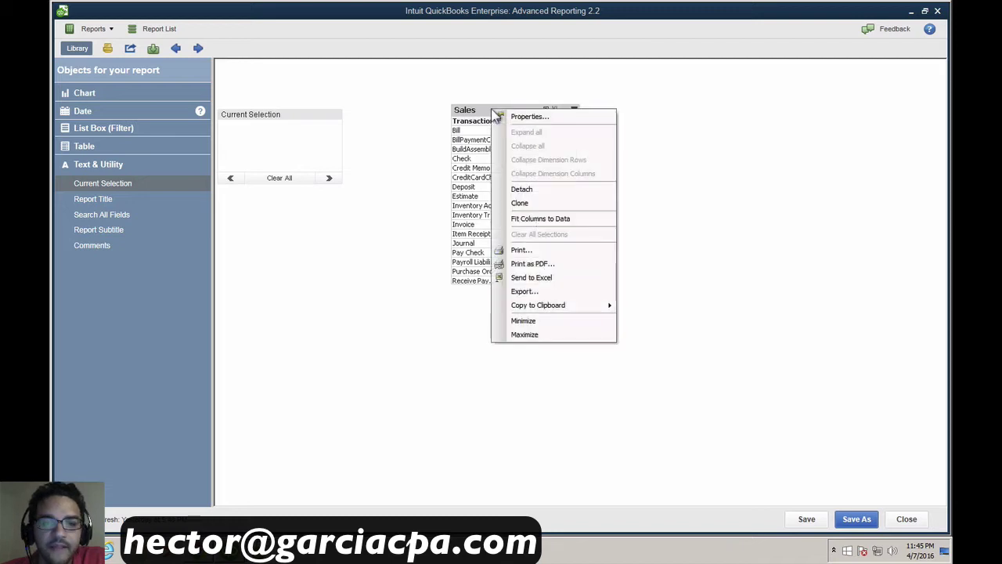
{"action": "left_click", "coordinate": [514, 116]}
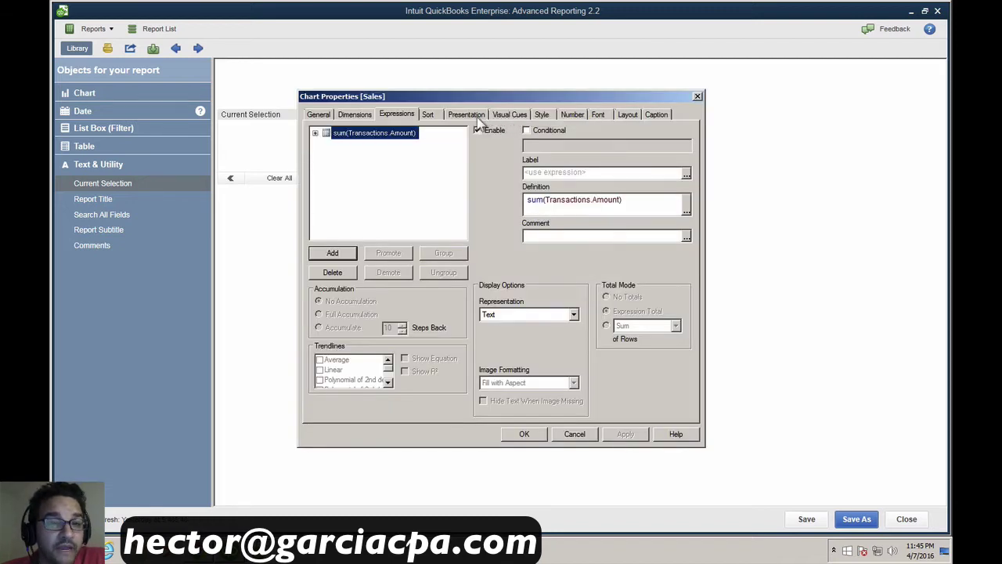
{"action": "left_click", "coordinate": [543, 115]}
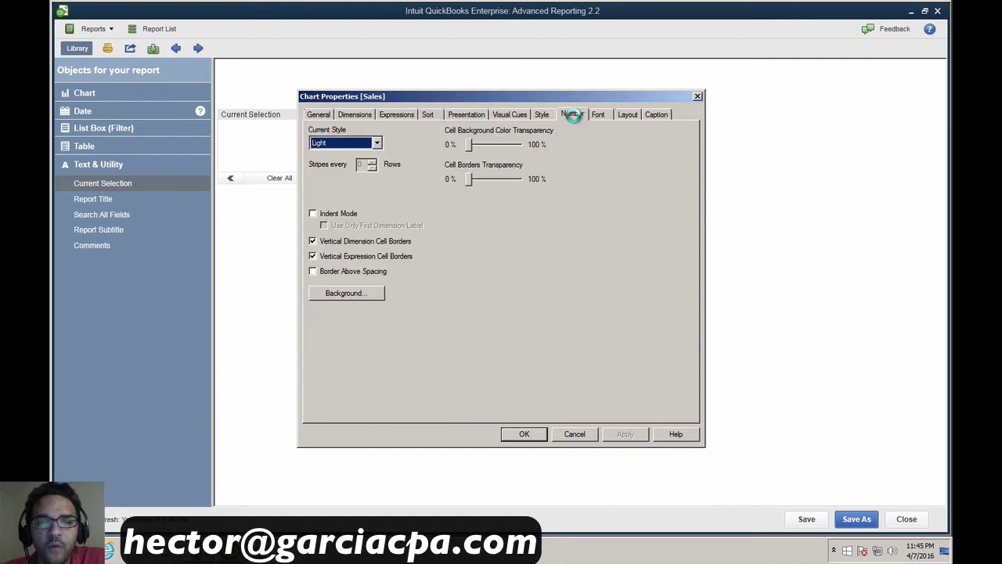
{"action": "left_click", "coordinate": [573, 115]}
{"action": "left_click", "coordinate": [600, 117]}
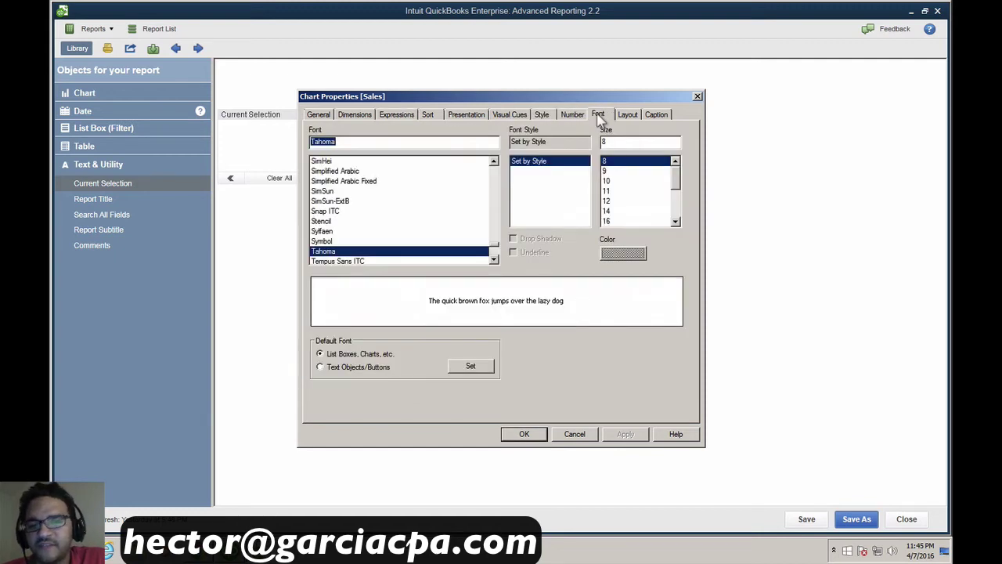
{"action": "scroll", "coordinate": [680, 193], "scroll_direction": "down", "scroll_amount": 1}
{"action": "left_click", "coordinate": [614, 192]}
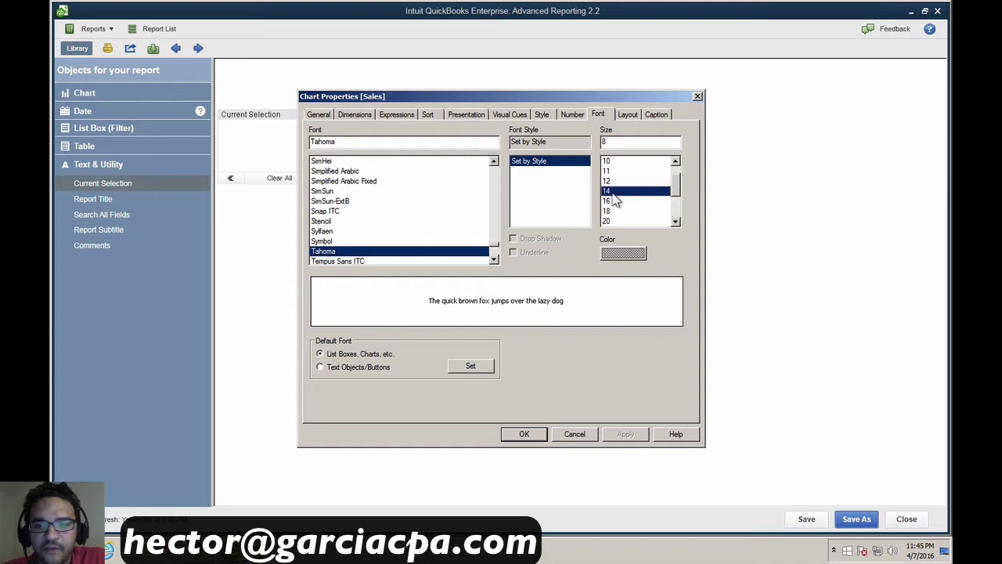
{"action": "left_click", "coordinate": [626, 435]}
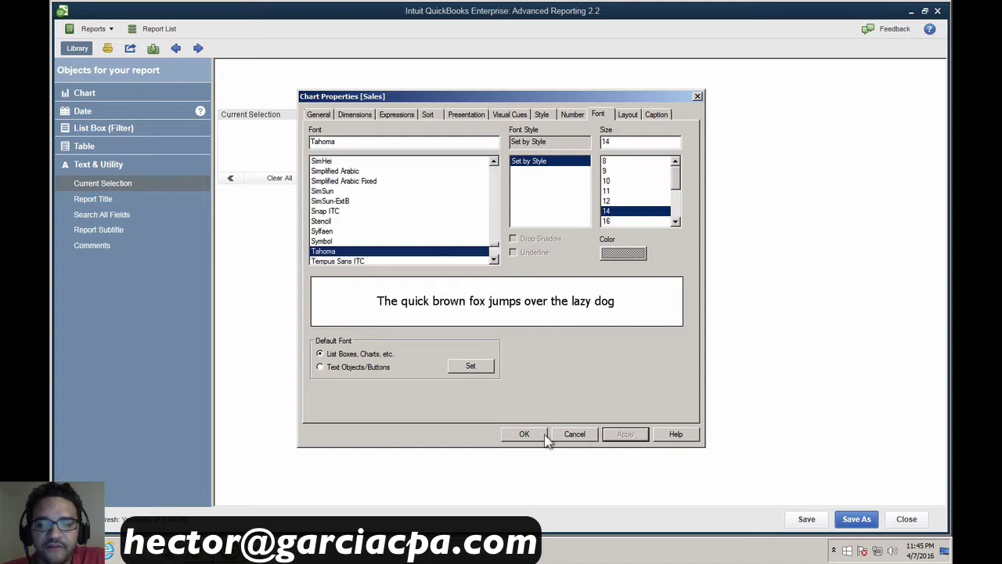
{"action": "left_click", "coordinate": [526, 434]}
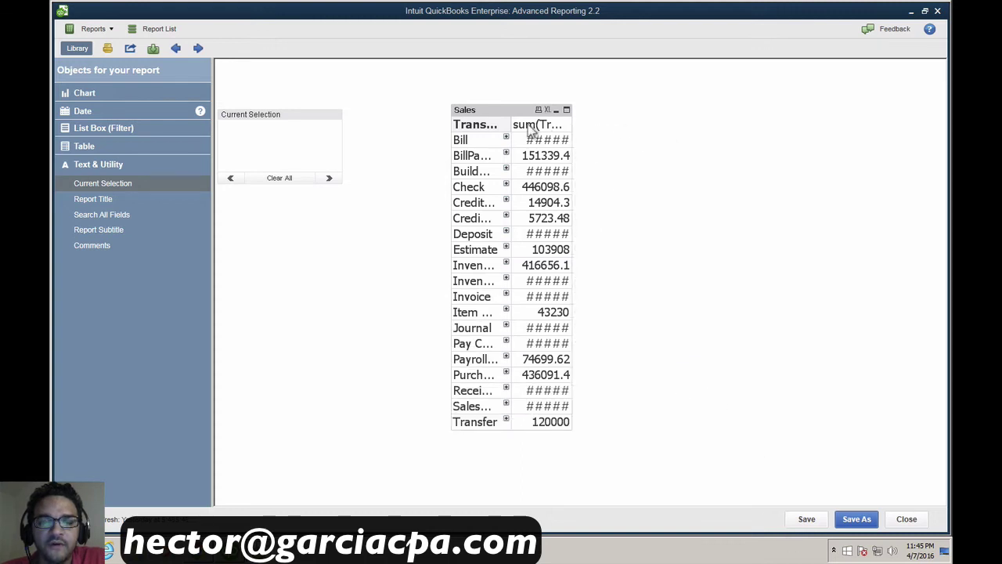
Slightly widen the transaction type column of the Sales table and reposition the table farther away from the Current Selection box
{"action": "left_click_drag", "start_coordinate": [512, 125], "coordinate": [517, 124]}
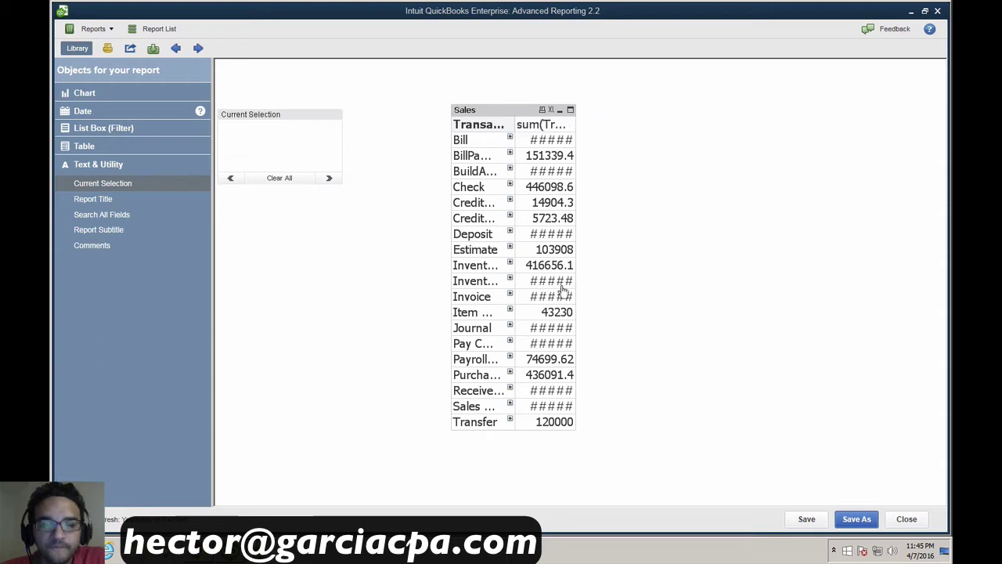
{"action": "left_click_drag", "start_coordinate": [452, 133], "coordinate": [372, 134]}
{"action": "left_click", "coordinate": [393, 146]}
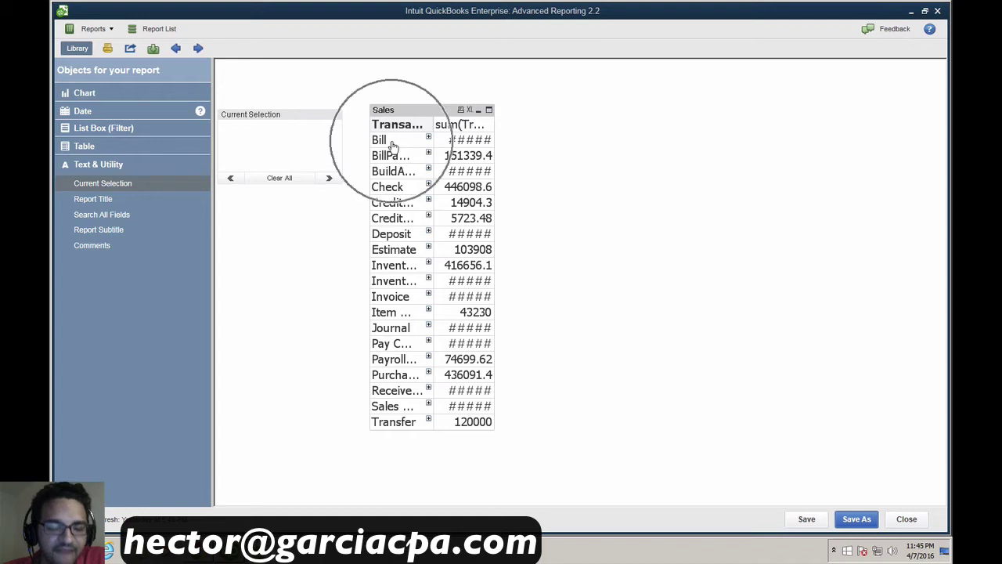
{"action": "left_click", "coordinate": [393, 156]}
{"action": "left_click", "coordinate": [395, 188]}
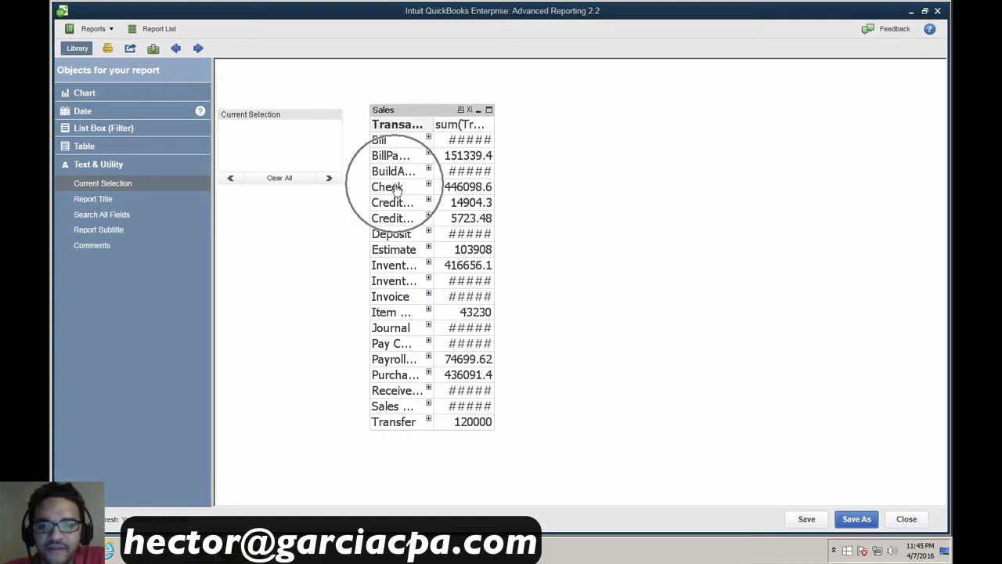
{"action": "left_click_drag", "start_coordinate": [410, 117], "coordinate": [563, 123]}
Add a Transaction Type list box filter, place it under the Current Selection box and lengthen it to fit all transaction types
{"action": "left_click", "coordinate": [106, 128]}
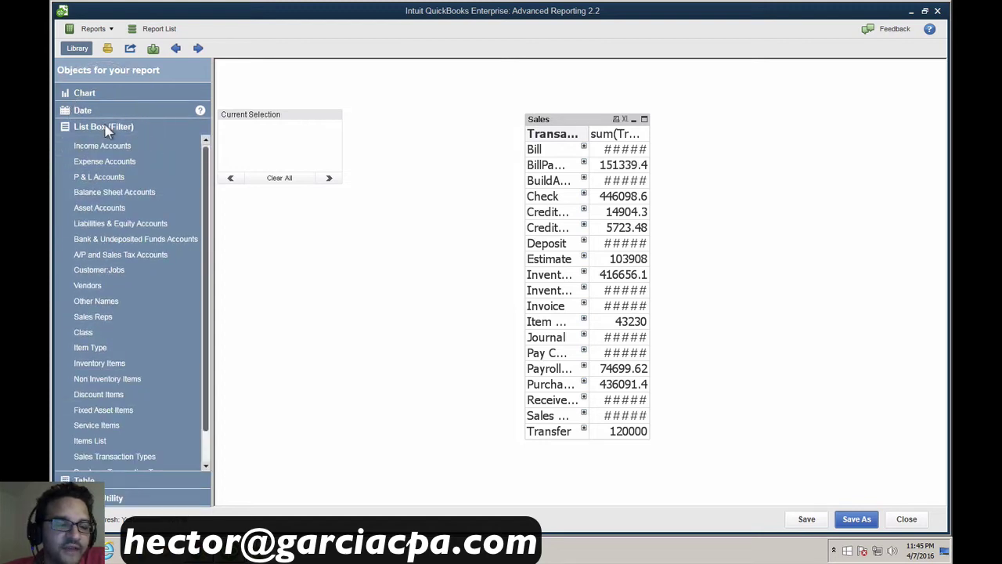
{"action": "left_click_drag", "start_coordinate": [206, 286], "coordinate": [206, 319]}
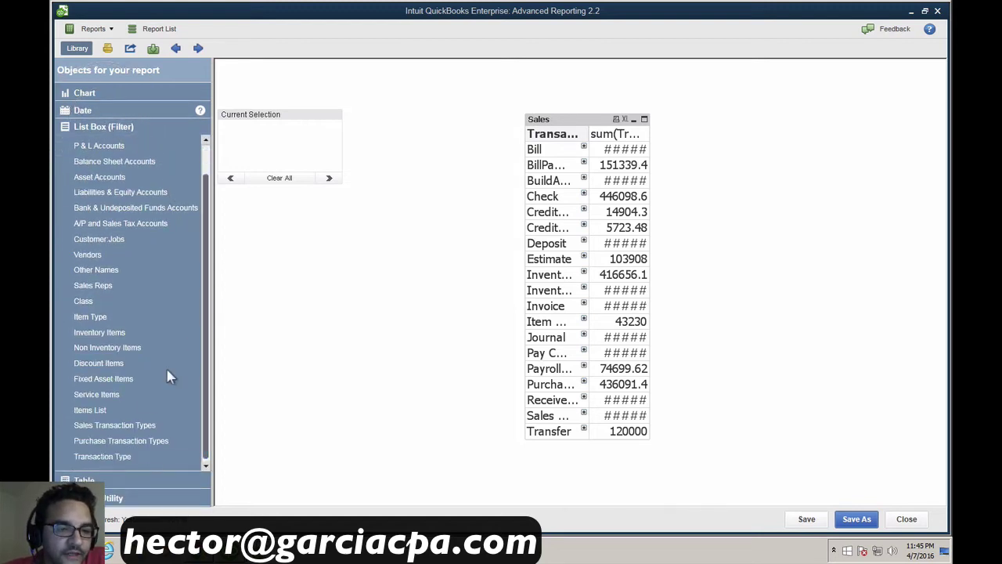
{"action": "double_click", "coordinate": [108, 456]}
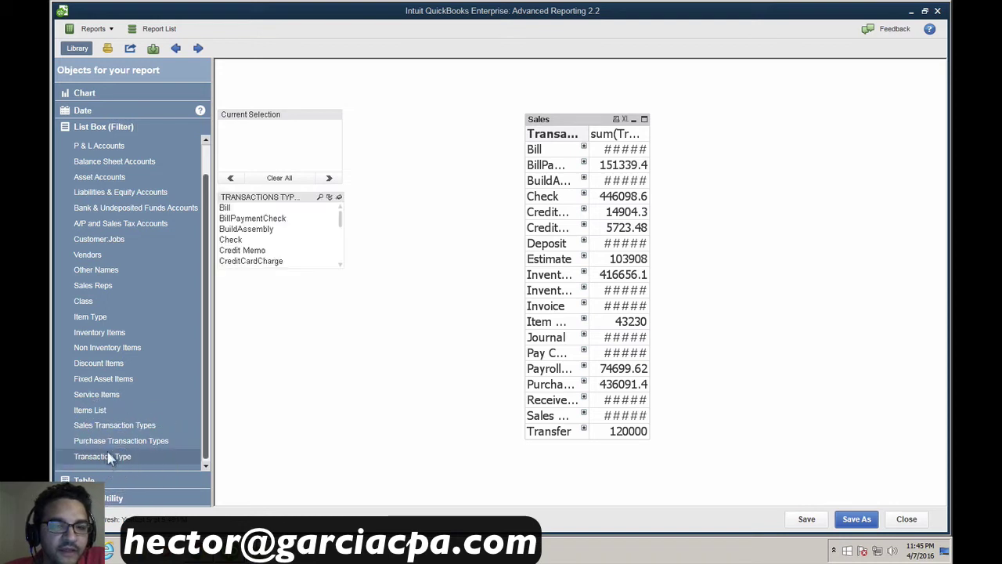
{"action": "mouse_move", "coordinate": [274, 201]}
{"action": "left_mouse_down"}
{"action": "mouse_move", "coordinate": [289, 215]}
{"action": "mouse_move", "coordinate": [282, 202]}
{"action": "left_mouse_up"}
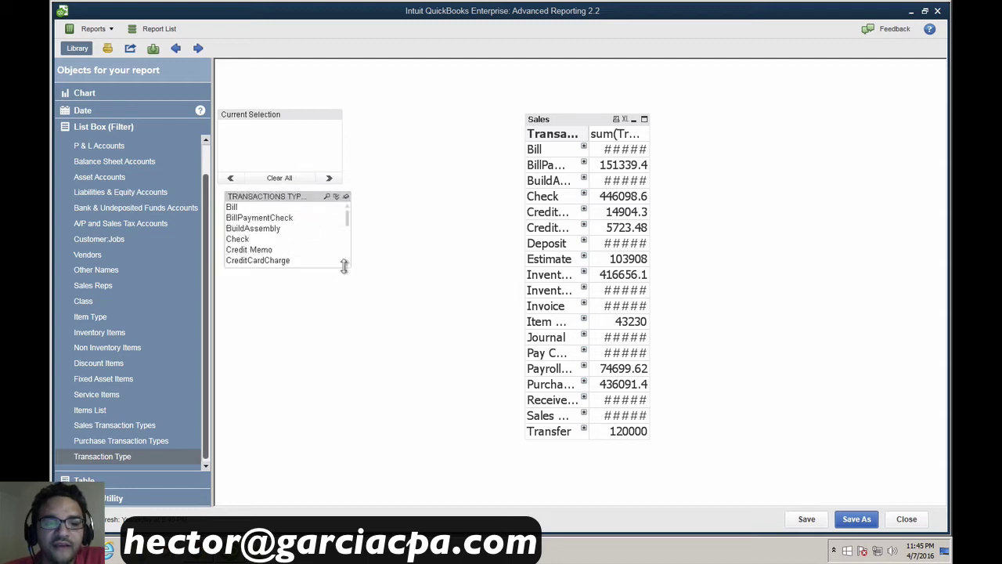
{"action": "left_click_drag", "start_coordinate": [348, 266], "coordinate": [343, 485]}
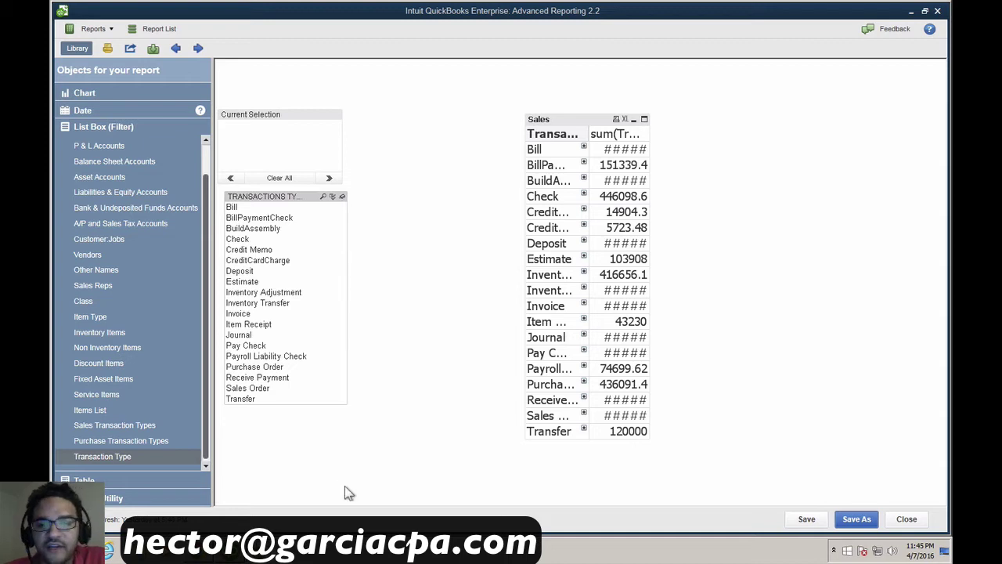
Filter the report to the Invoice transaction type and set the Sales table's font size to 12
{"action": "left_click", "coordinate": [244, 314]}
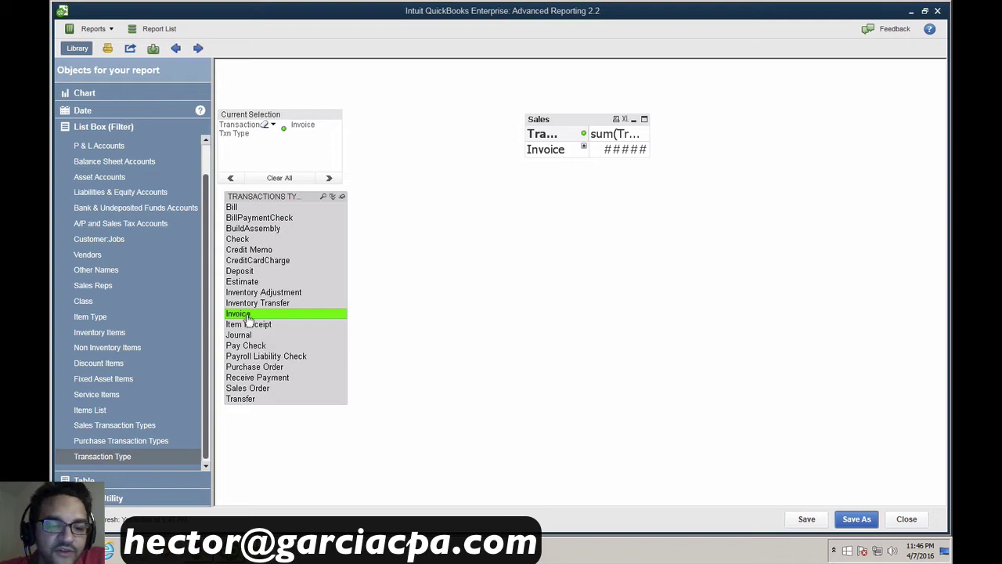
{"action": "right_click", "coordinate": [593, 126]}
{"action": "left_click", "coordinate": [609, 130]}
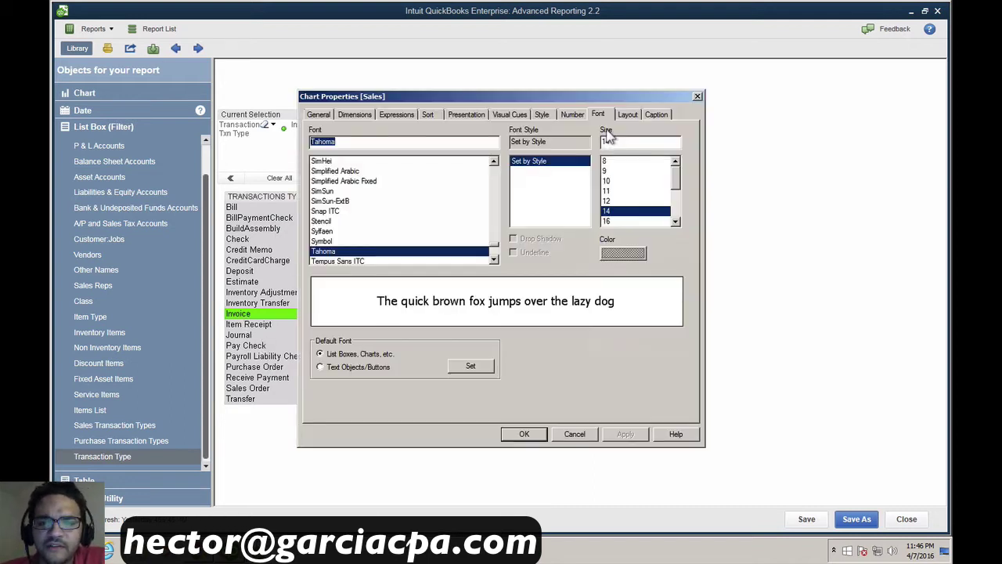
{"action": "left_click", "coordinate": [611, 191]}
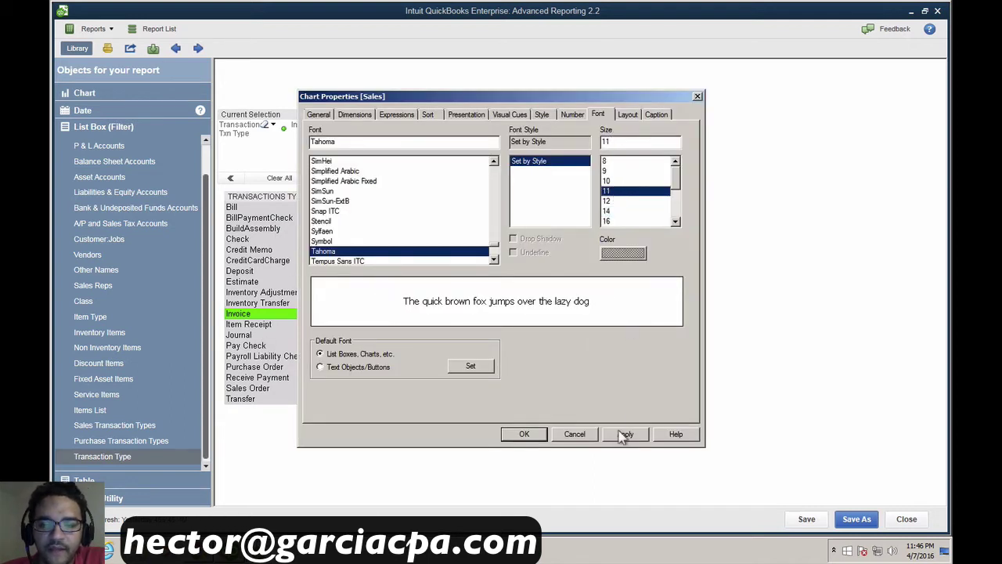
{"action": "left_click", "coordinate": [616, 200]}
{"action": "left_click", "coordinate": [627, 433]}
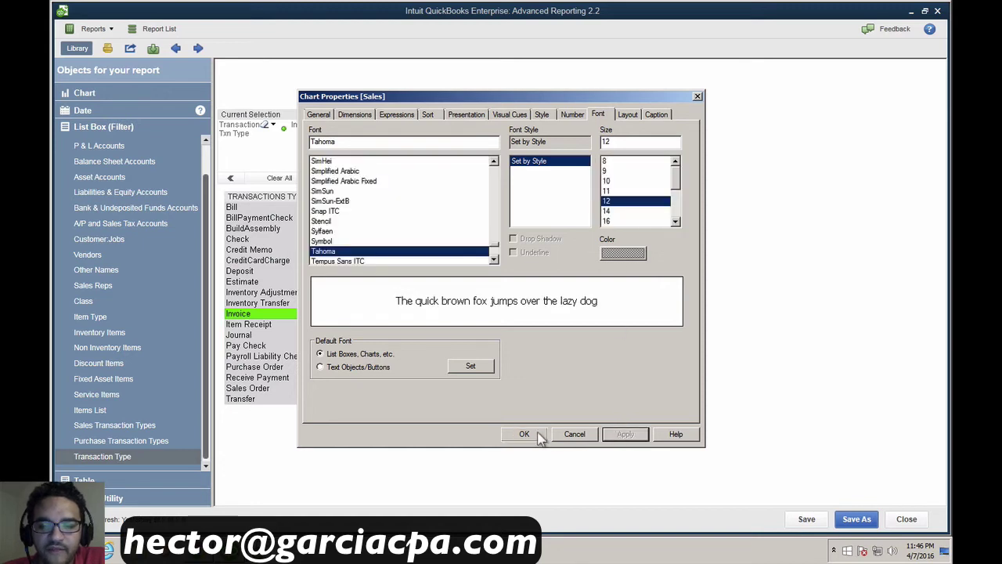
{"action": "left_click", "coordinate": [524, 434]}
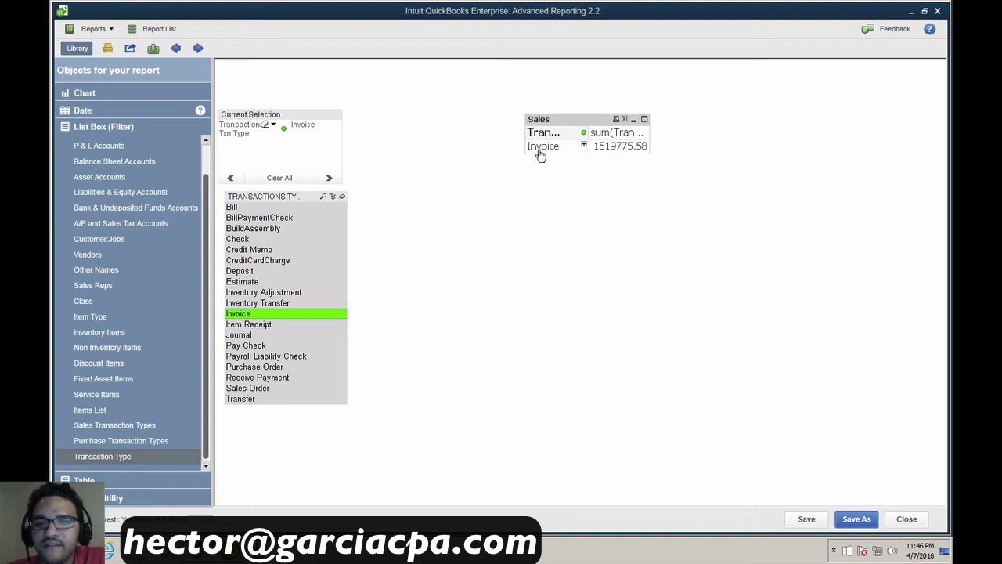
Expand the Invoice row by customer, shift the Sales table up toward the list boxes and widen the customer name column to show full names
{"action": "left_click", "coordinate": [584, 146]}
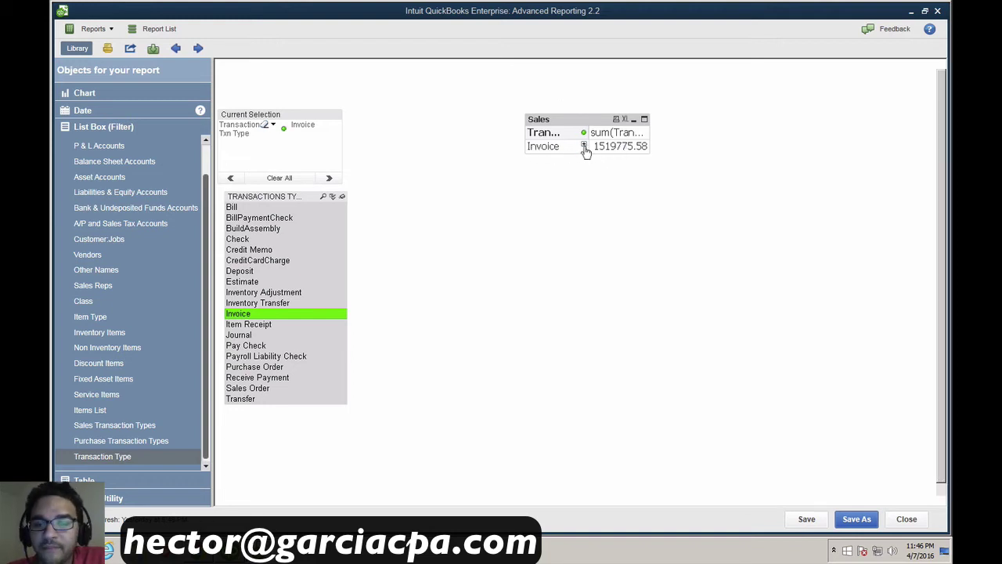
{"action": "left_click_drag", "start_coordinate": [595, 117], "coordinate": [499, 84]}
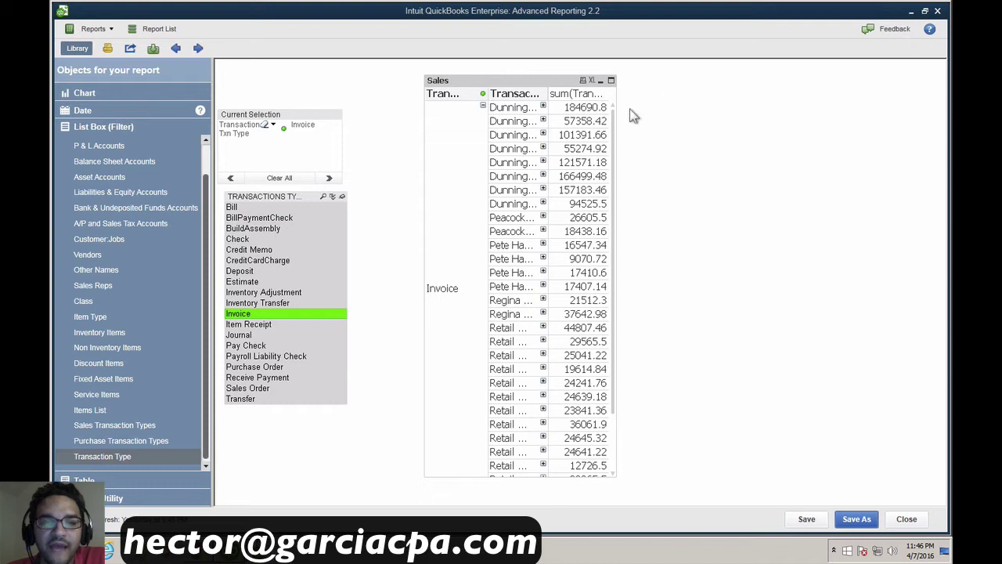
{"action": "left_click_drag", "start_coordinate": [547, 94], "coordinate": [728, 94]}
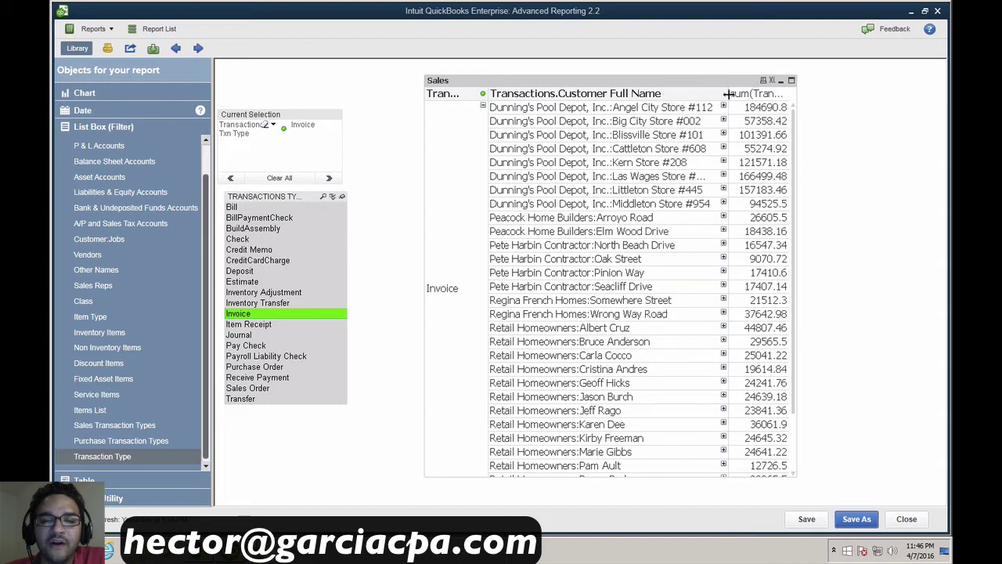
Expand the first Retail Homeowners customer into its transaction dates and widen the date column until the dates are readable
{"action": "left_click", "coordinate": [724, 328]}
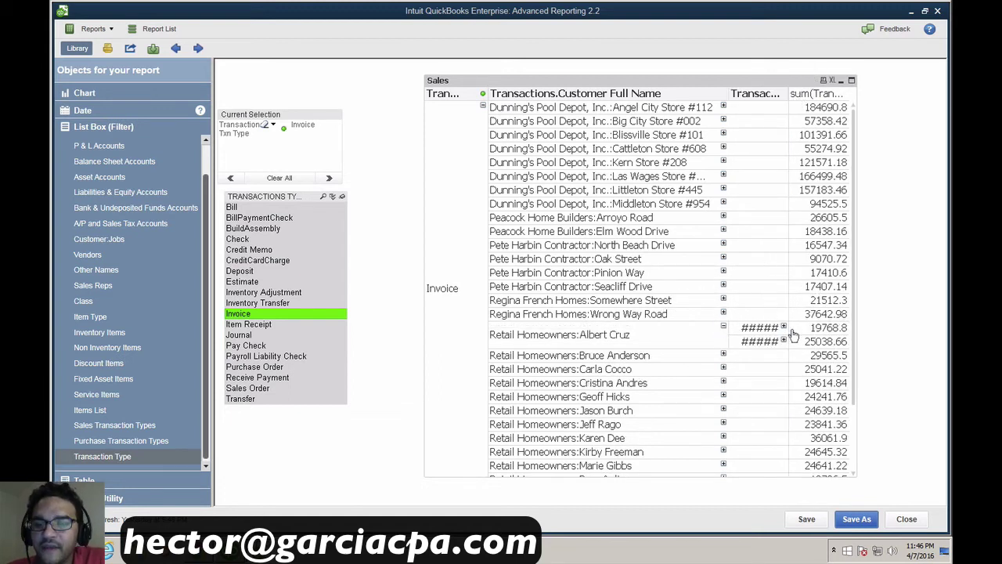
{"action": "left_click_drag", "start_coordinate": [791, 94], "coordinate": [814, 94]}
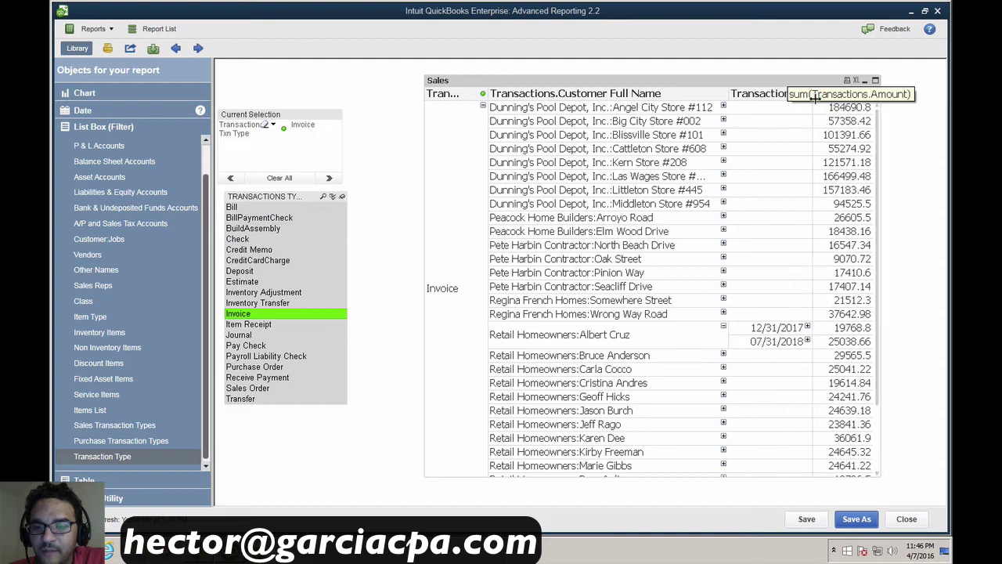
{"action": "left_click", "coordinate": [786, 329]}
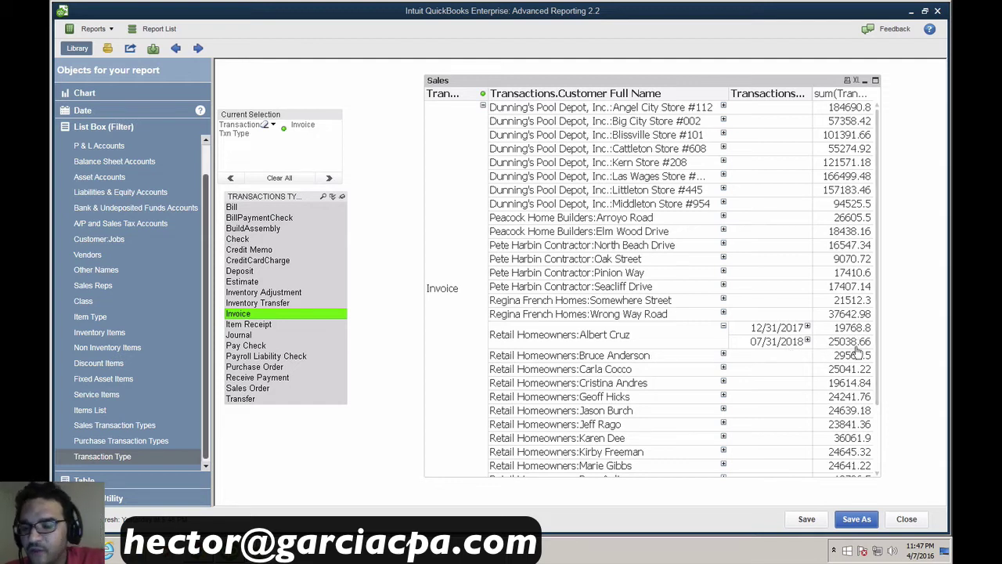
Expand the 12/31/2017 date into its items, hide the object library to free space and widen the item name column
{"action": "left_click", "coordinate": [807, 328]}
{"action": "left_click_drag", "start_coordinate": [658, 88], "coordinate": [603, 86]}
{"action": "left_click", "coordinate": [69, 51]}
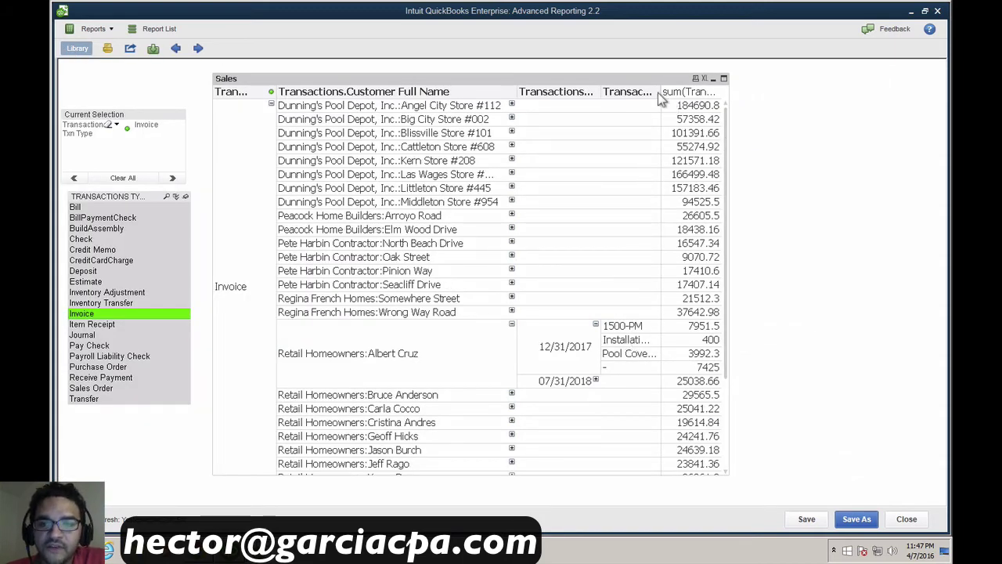
{"action": "left_click_drag", "start_coordinate": [660, 93], "coordinate": [728, 95]}
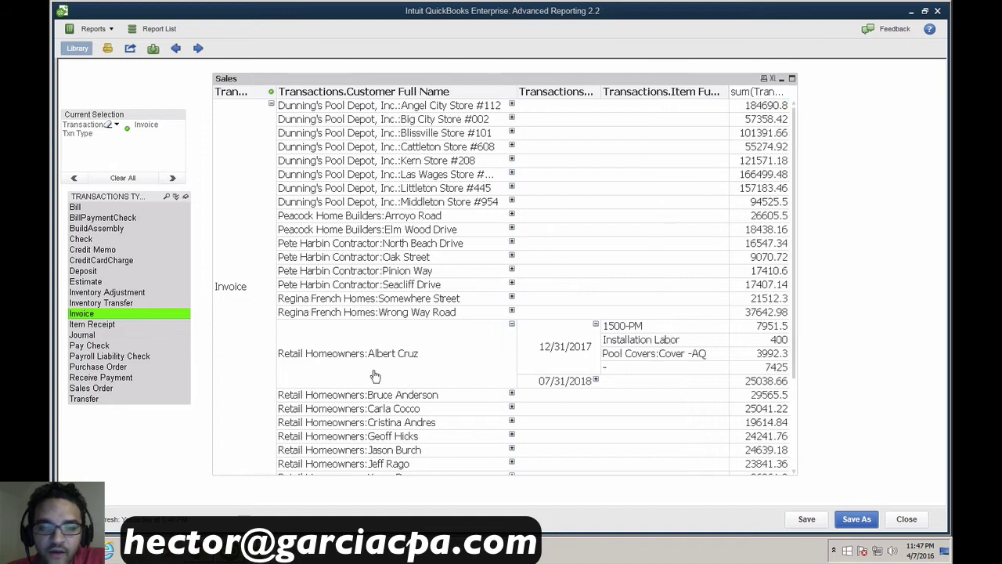
{"action": "key", "text": "ctrl"}
{"action": "key", "text": "ctrl"}
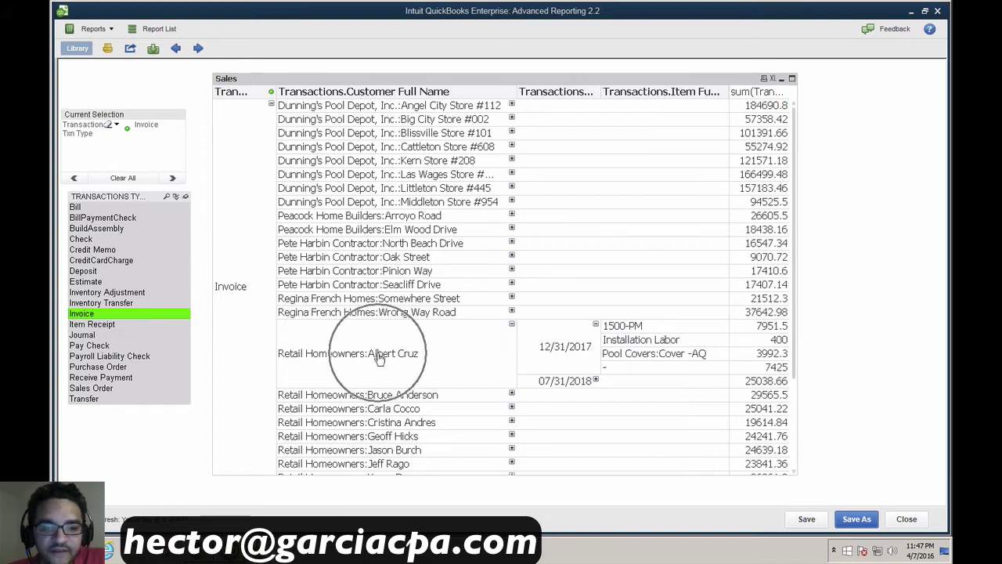
{"action": "key", "text": "ctrl"}
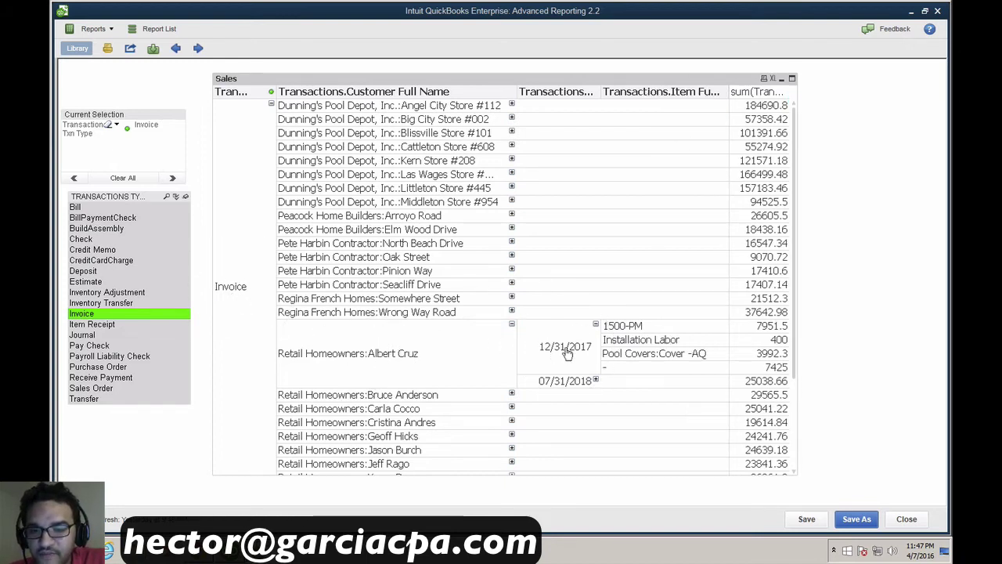
{"action": "key", "text": "ctrl"}
{"action": "key", "text": "ctrl"}
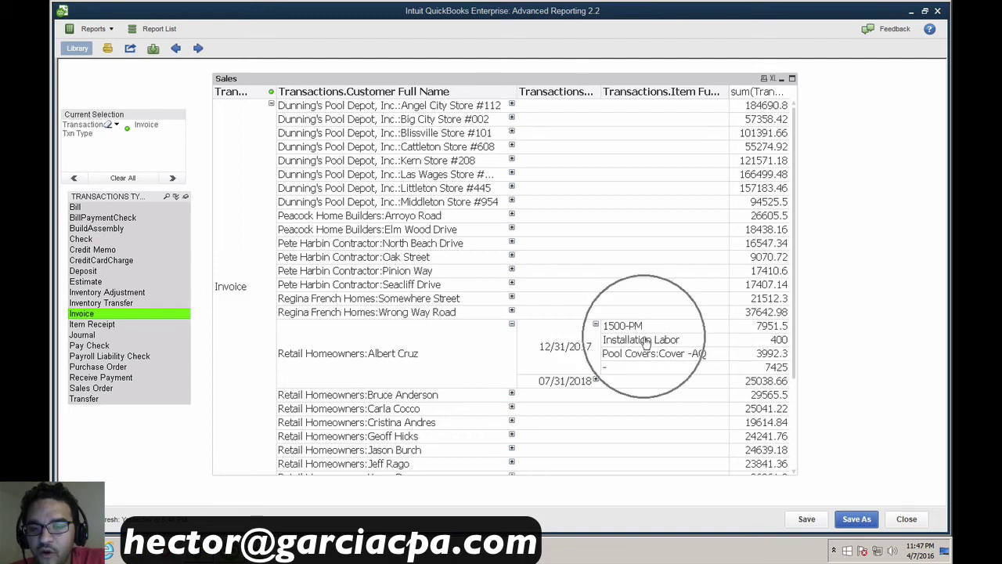
{"action": "key", "text": "ctrl"}
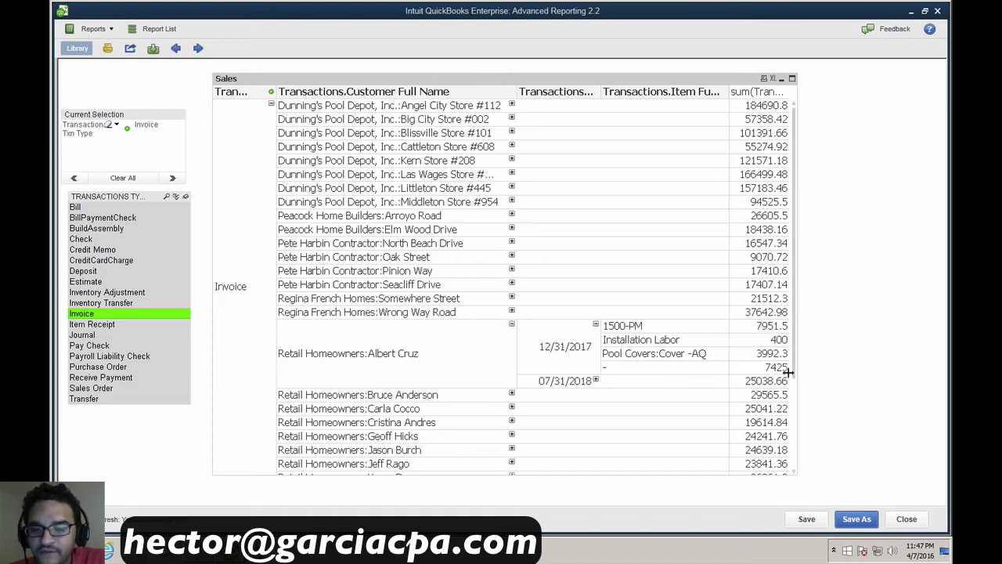
Move the Sales table away from the filters, add a P & L Accounts list box in the gap and lengthen it to show more accounts
{"action": "left_click_drag", "start_coordinate": [277, 78], "coordinate": [418, 85]}
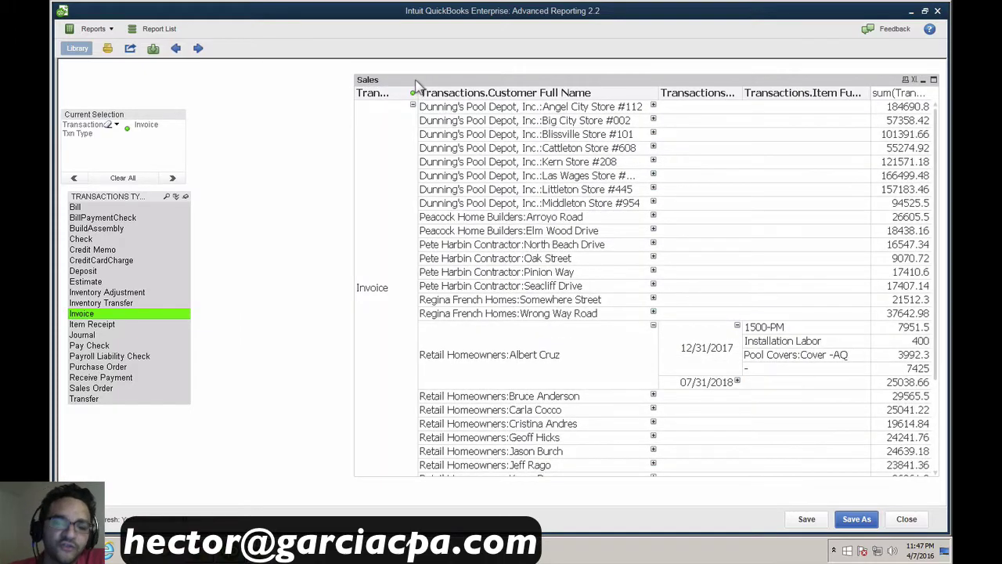
{"action": "left_click", "coordinate": [89, 29]}
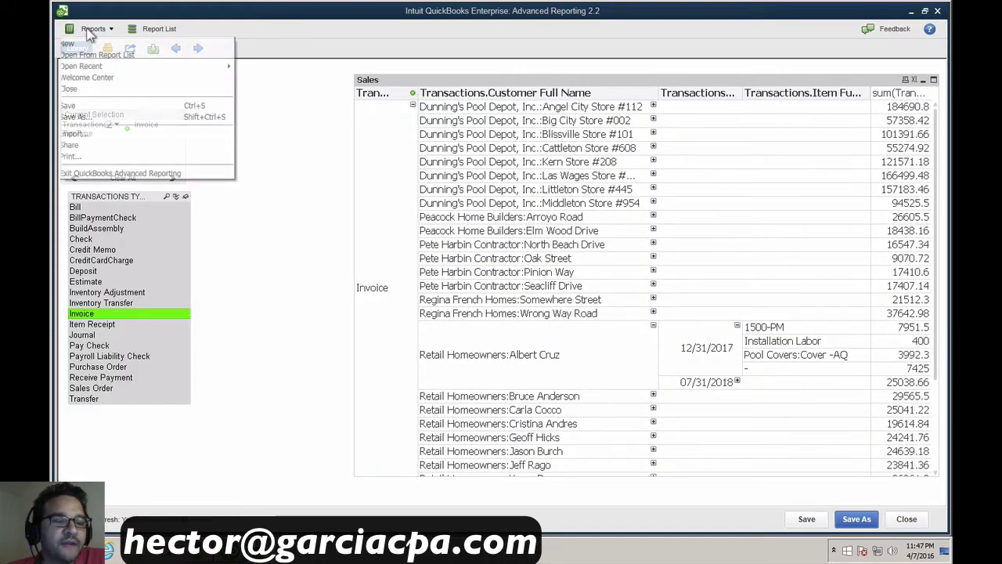
{"action": "left_click", "coordinate": [79, 44]}
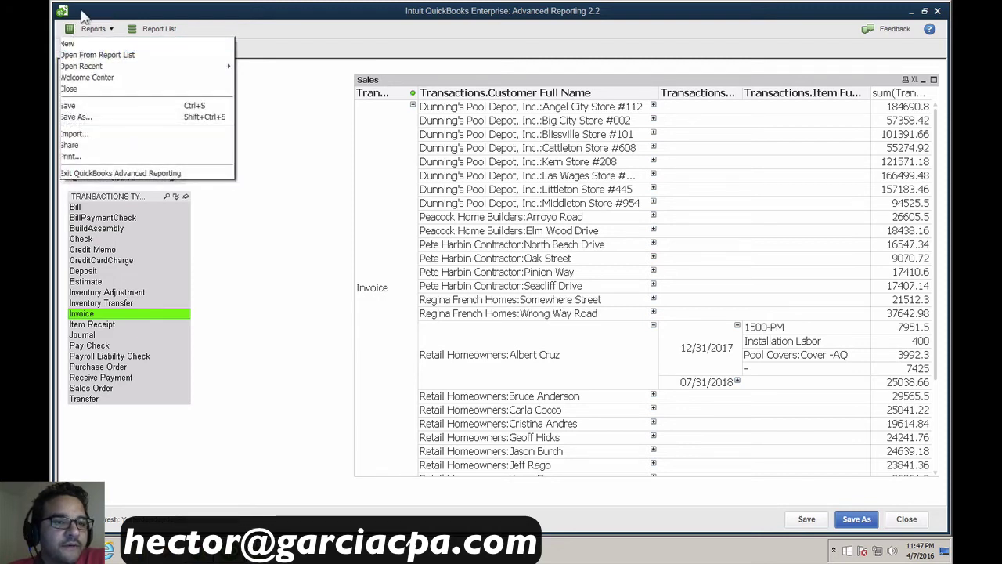
{"action": "left_click", "coordinate": [75, 49]}
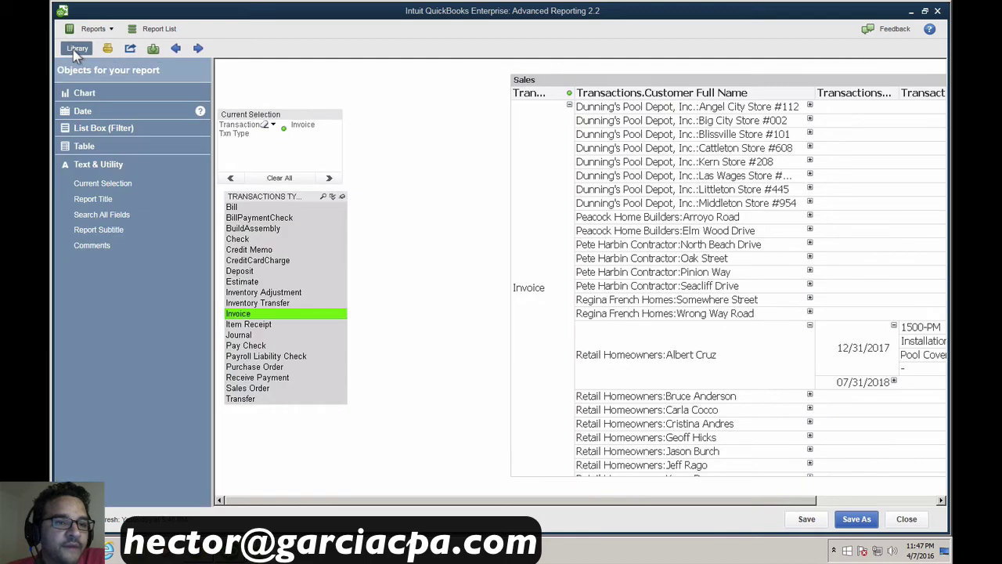
{"action": "left_click", "coordinate": [129, 130]}
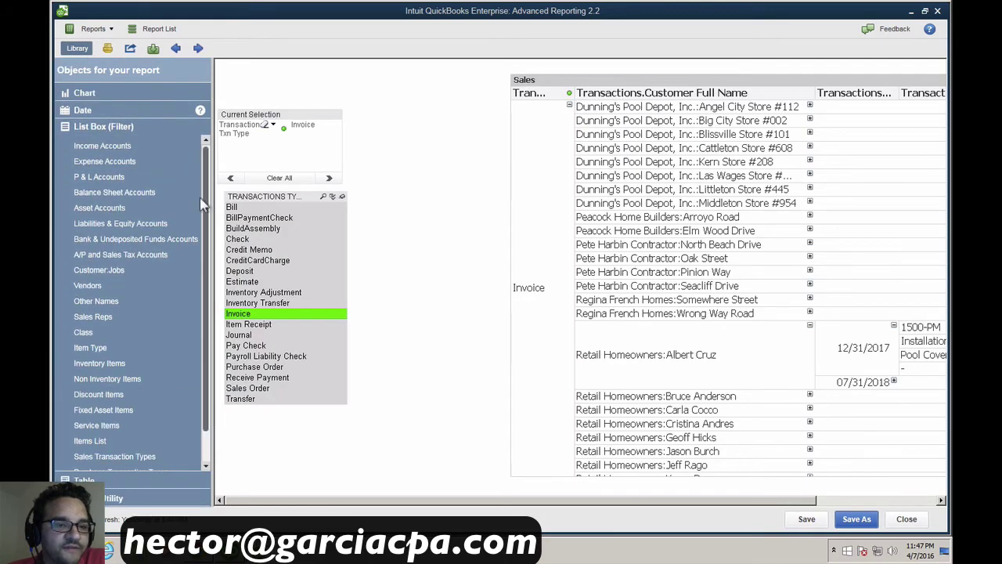
{"action": "left_click_drag", "start_coordinate": [206, 210], "coordinate": [208, 243]}
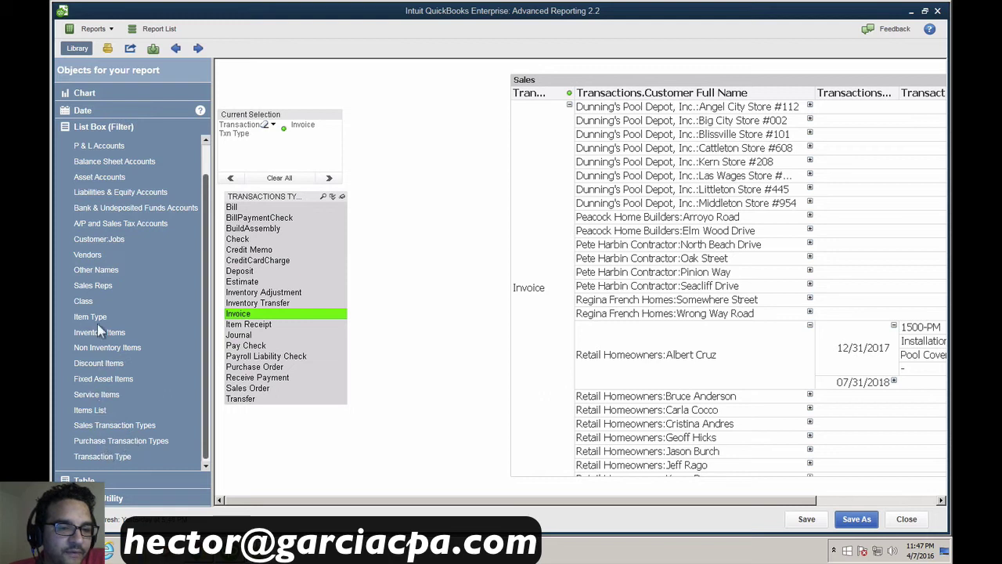
{"action": "left_click", "coordinate": [102, 148]}
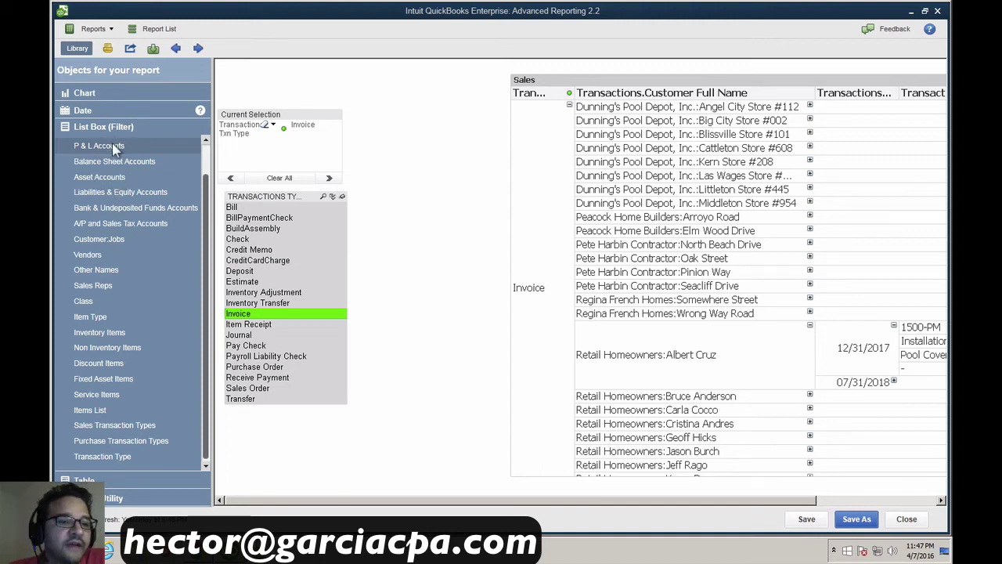
{"action": "double_click", "coordinate": [110, 147]}
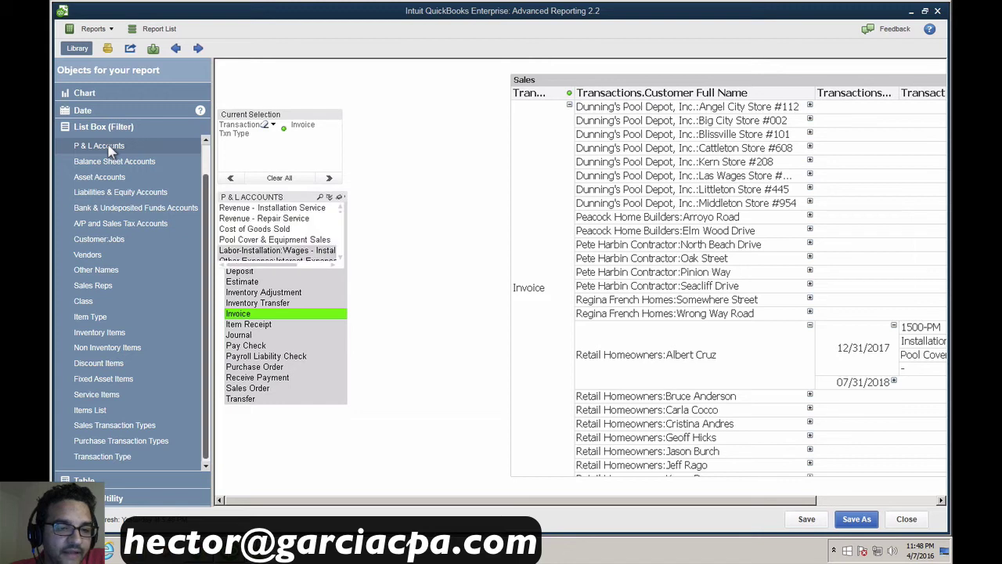
{"action": "left_click_drag", "start_coordinate": [278, 198], "coordinate": [430, 168]}
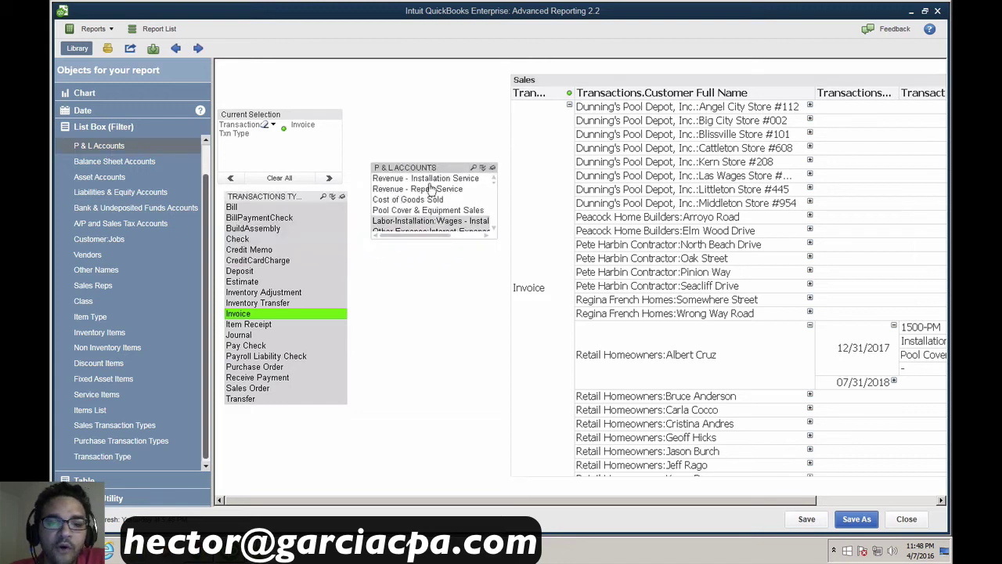
{"action": "left_click_drag", "start_coordinate": [437, 236], "coordinate": [438, 424]}
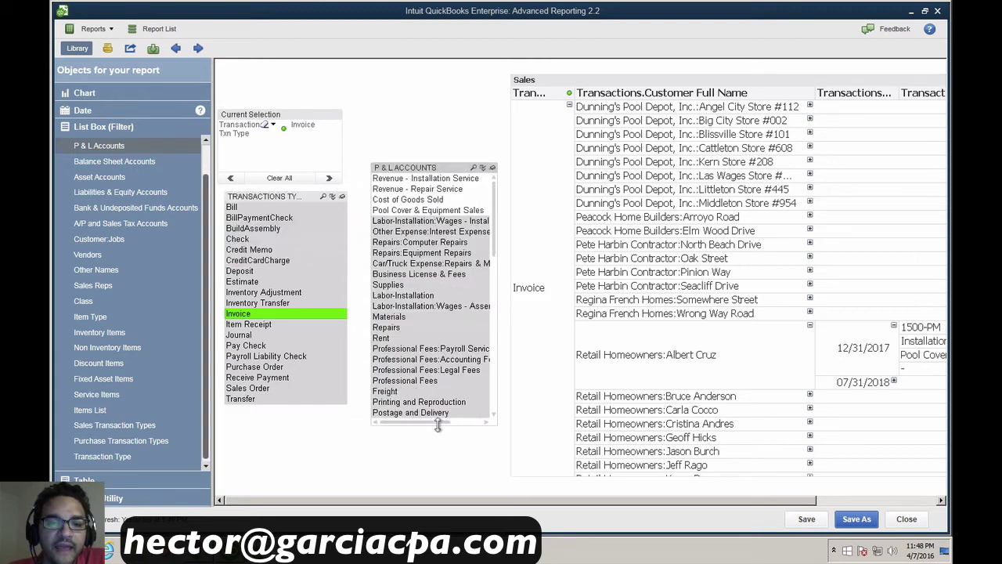
Filter the P & L accounts to Revenue - Installation Service, Revenue - Repair Service and Pool Cover & Equipment Sales, and hide the object library
{"action": "left_click", "coordinate": [415, 180]}
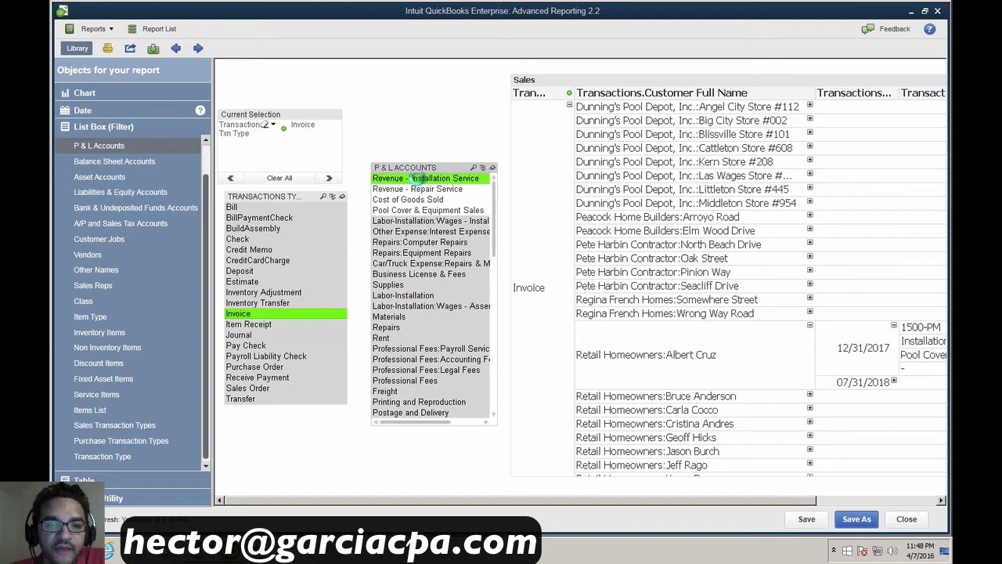
{"action": "left_click", "coordinate": [430, 190]}
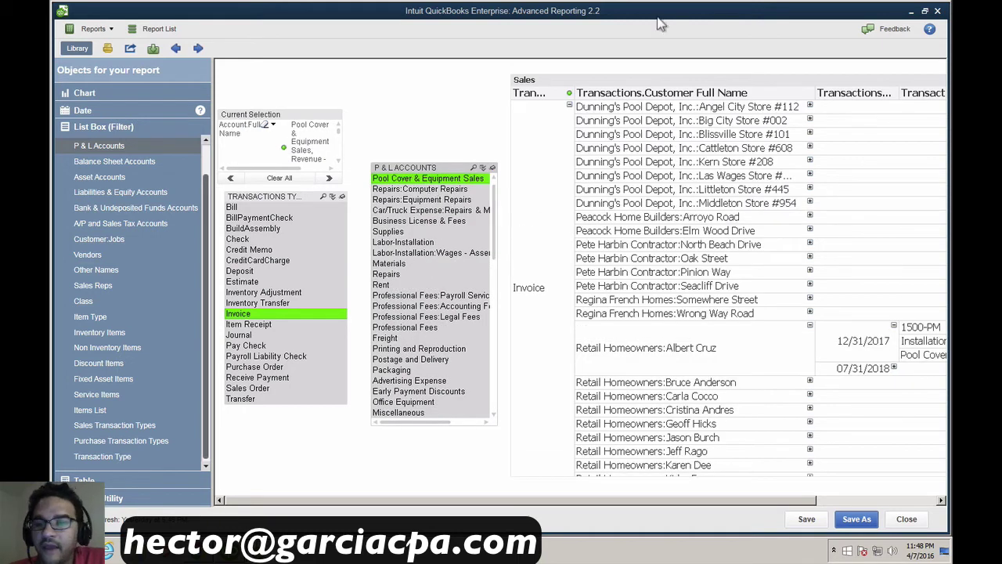
{"action": "left_click", "coordinate": [78, 50]}
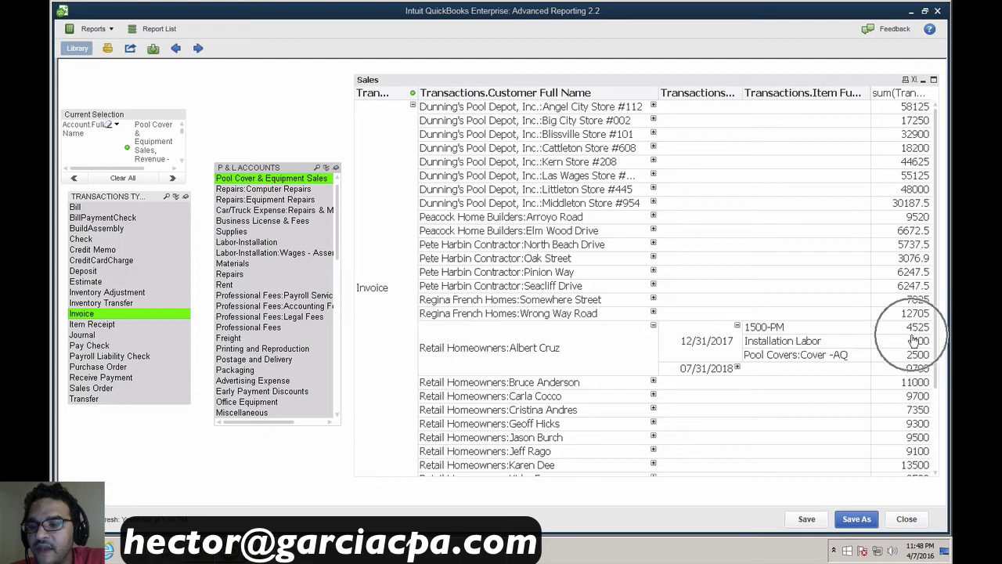
Collapse the expanded Retail Homeowners customer and expand the North Beach Drive job down to the items of its 06/18/2018 invoice
{"action": "left_click", "coordinate": [737, 327]}
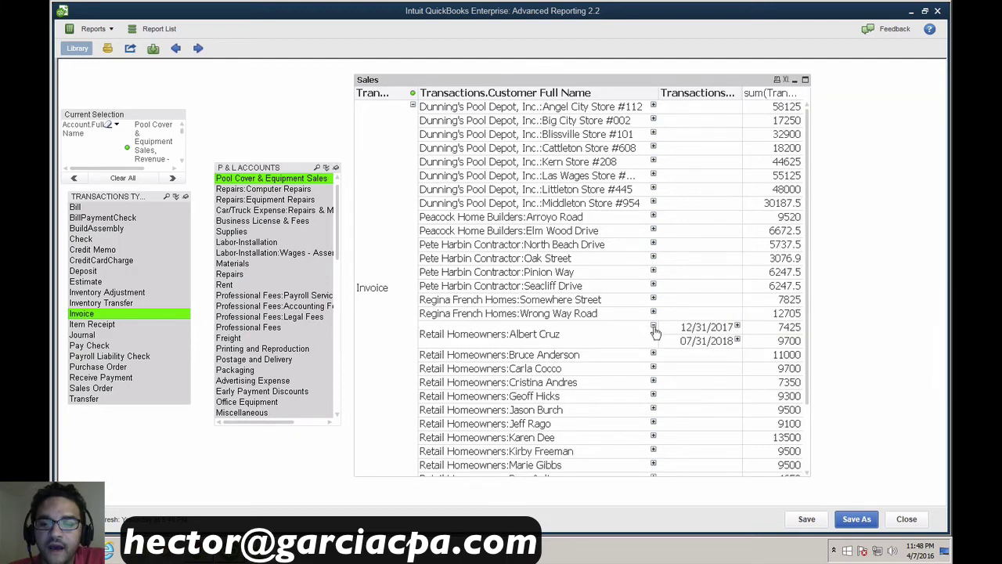
{"action": "left_click", "coordinate": [654, 327]}
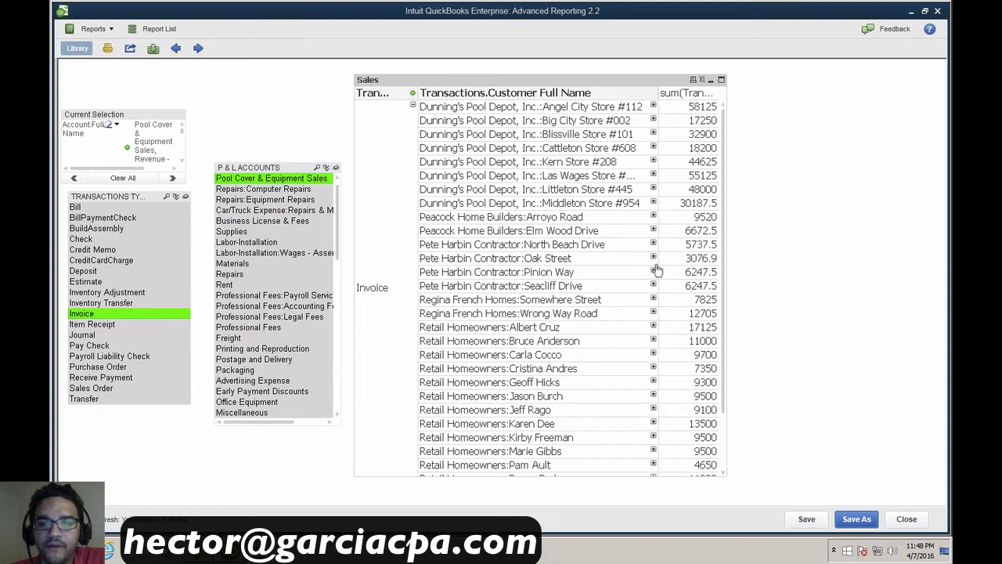
{"action": "left_click", "coordinate": [654, 245]}
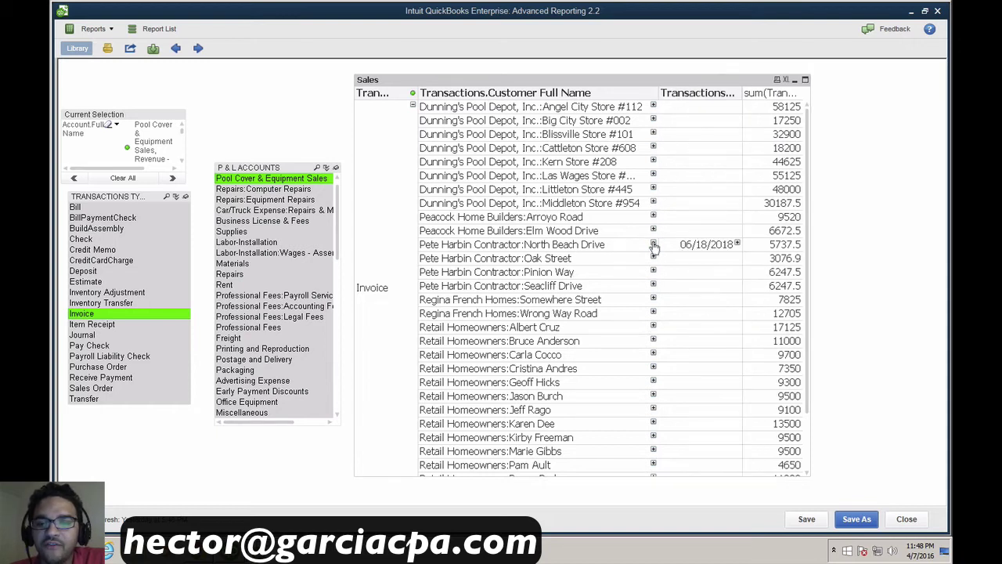
{"action": "left_click", "coordinate": [736, 244]}
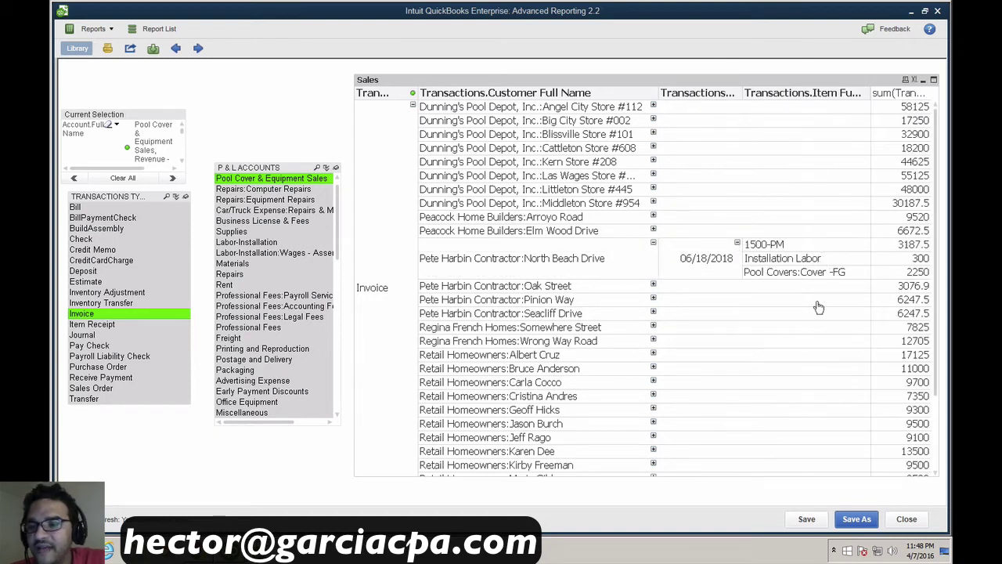
Set the Sales pivot table to be always fully expanded in its presentation properties
{"action": "right_click", "coordinate": [395, 80]}
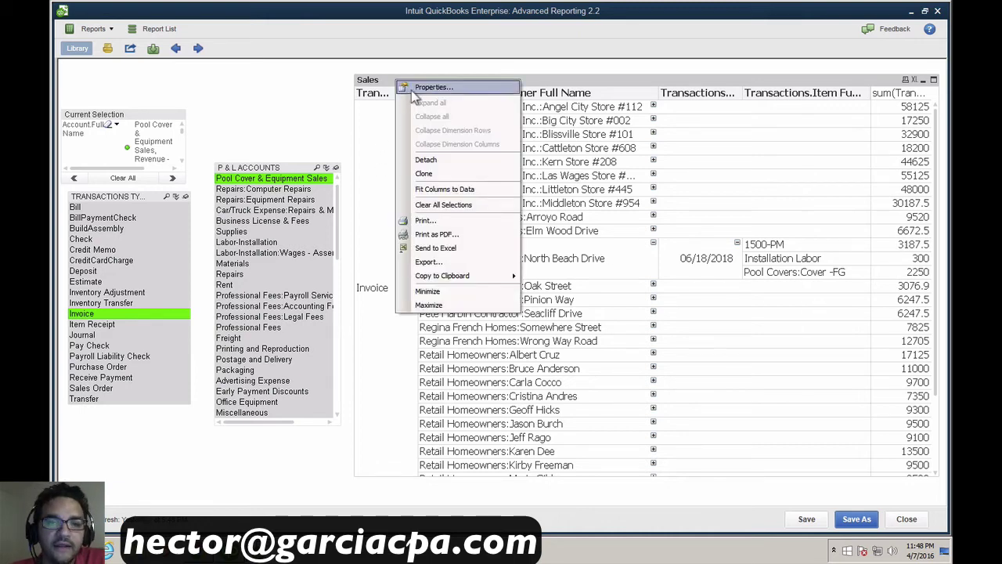
{"action": "left_click", "coordinate": [429, 87]}
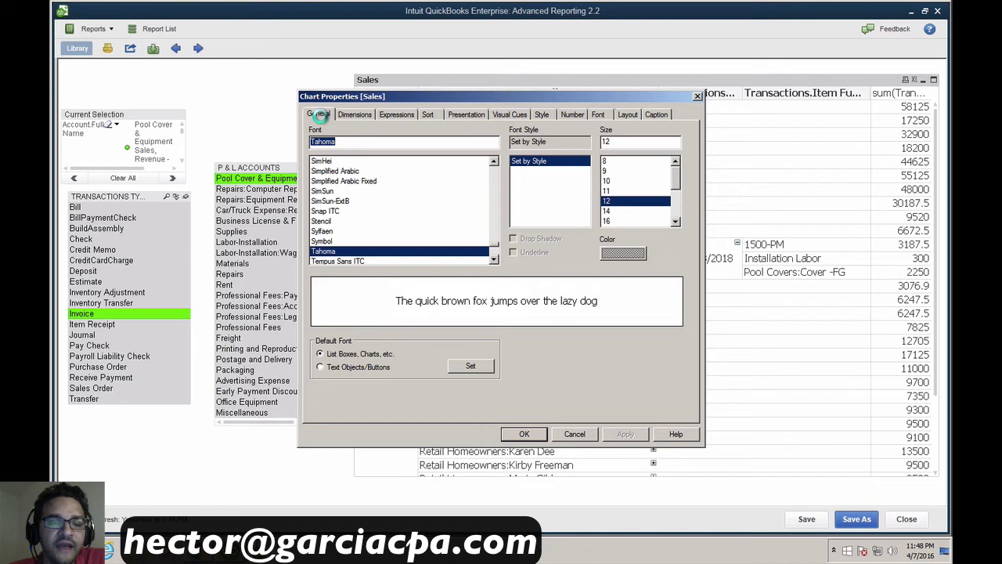
{"action": "left_click", "coordinate": [319, 114]}
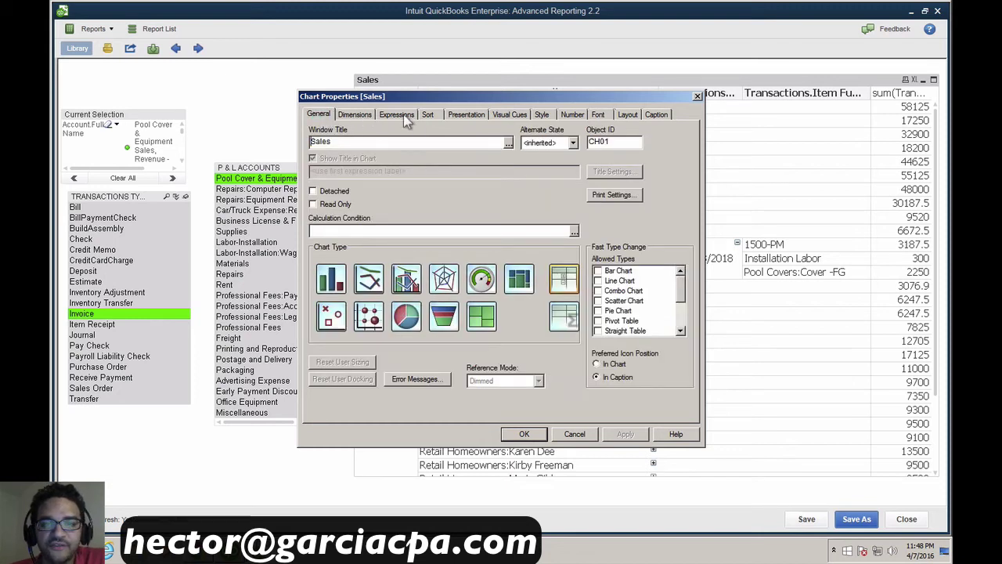
{"action": "left_click", "coordinate": [465, 114]}
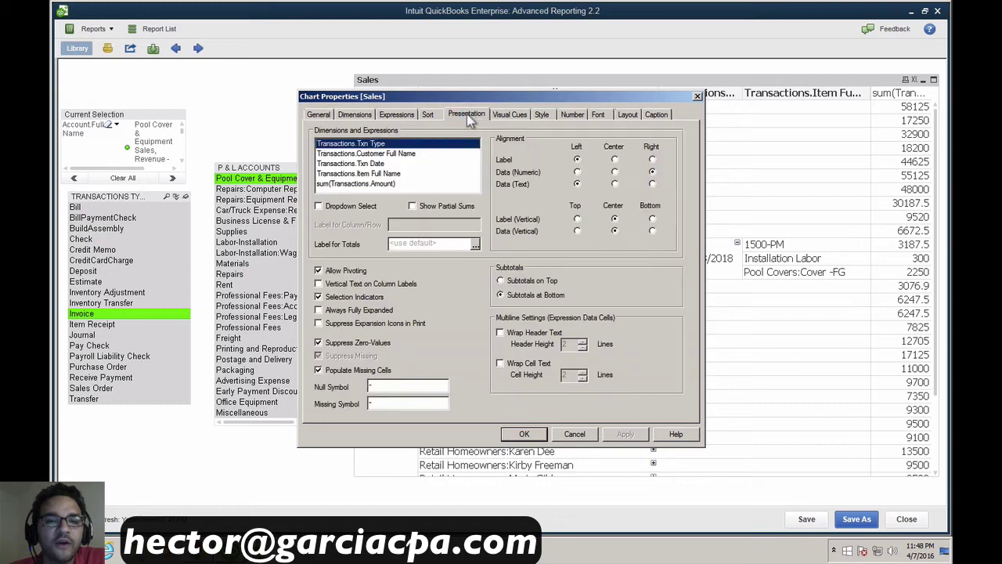
{"action": "left_click", "coordinate": [336, 312]}
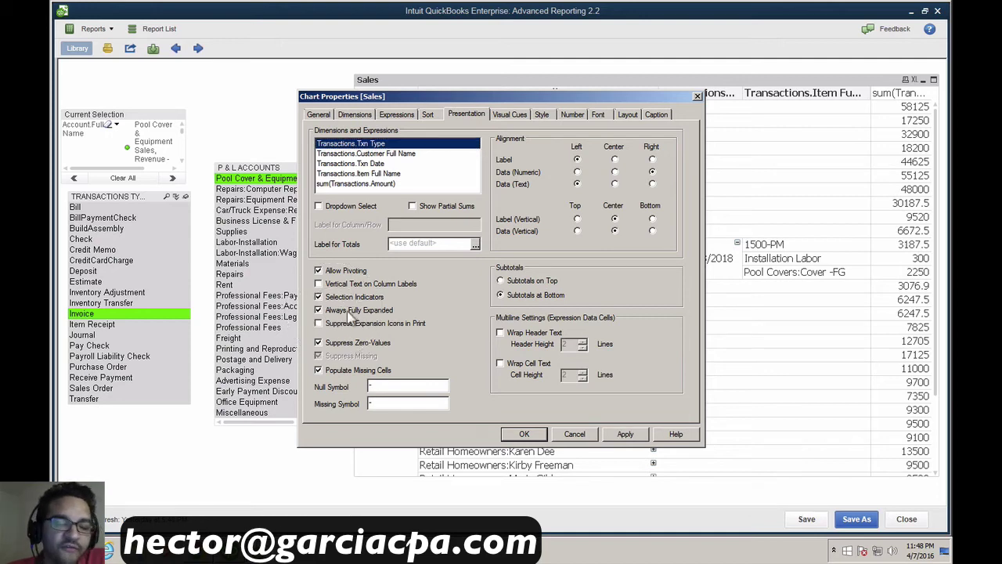
{"action": "left_click", "coordinate": [528, 435]}
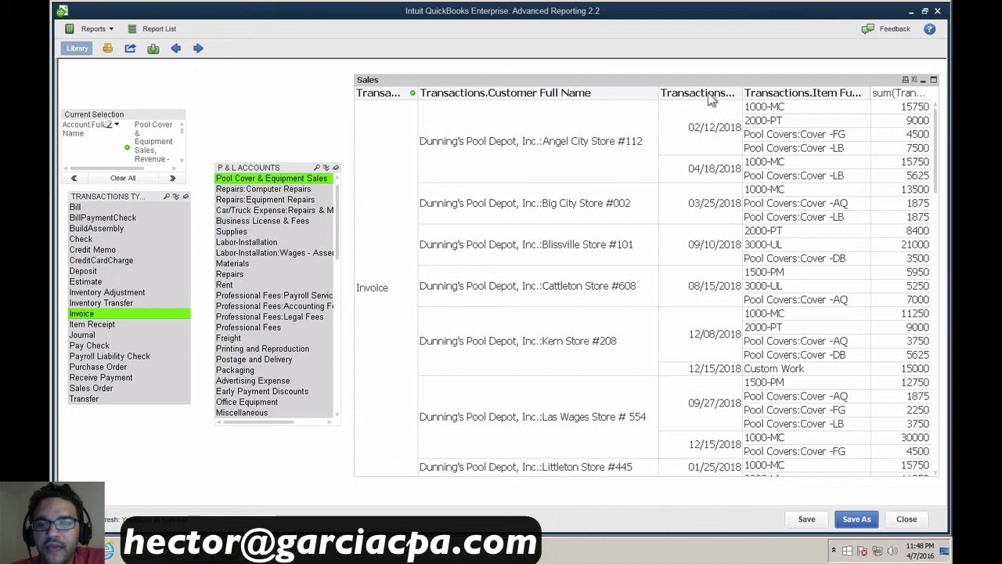
Show partial sums for the Transactions.Txn Type and Transactions.Txn Date dimensions, and place the Sales table just beside the P & L Accounts list
{"action": "left_click_drag", "start_coordinate": [596, 80], "coordinate": [333, 77]}
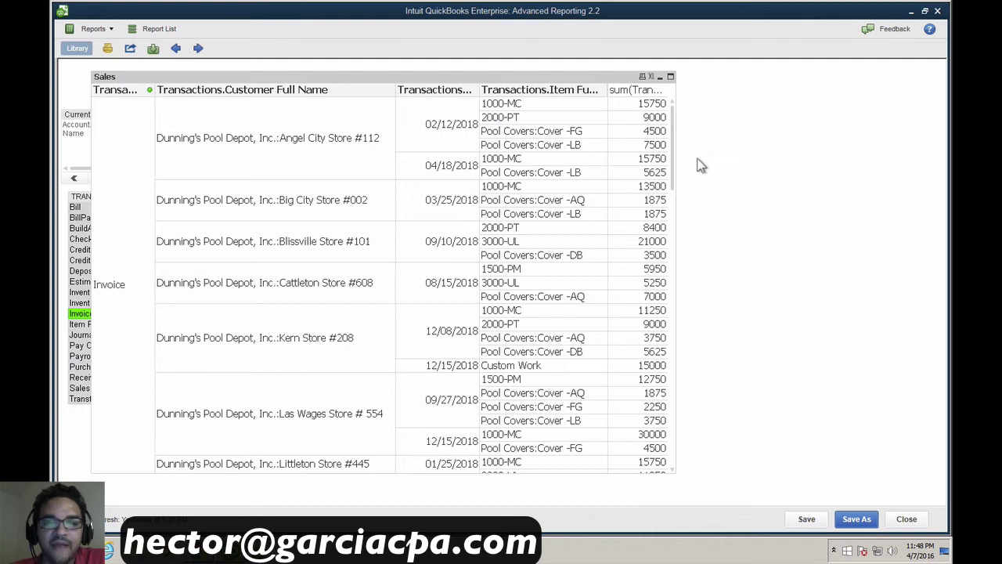
{"action": "right_click", "coordinate": [339, 80]}
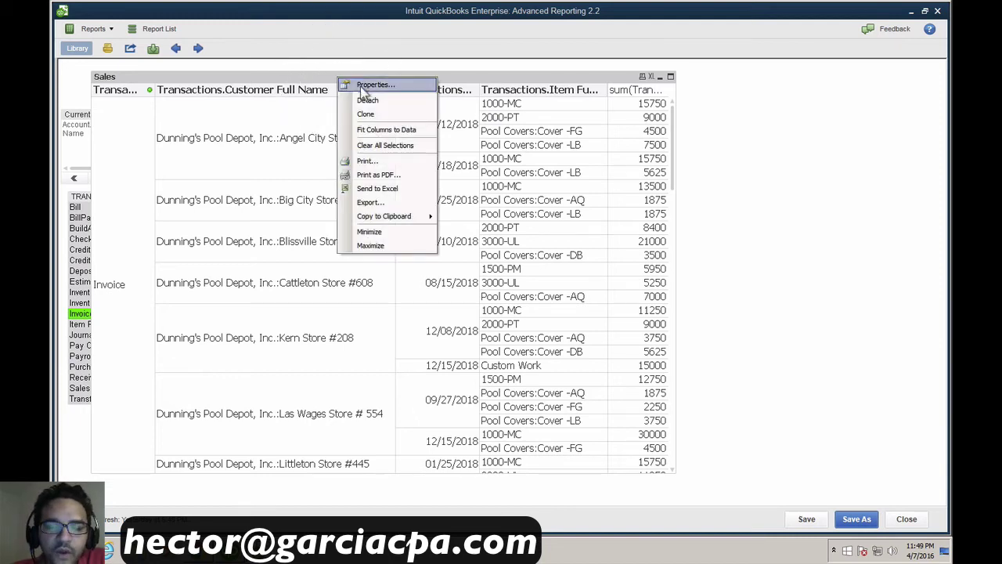
{"action": "left_click", "coordinate": [368, 85]}
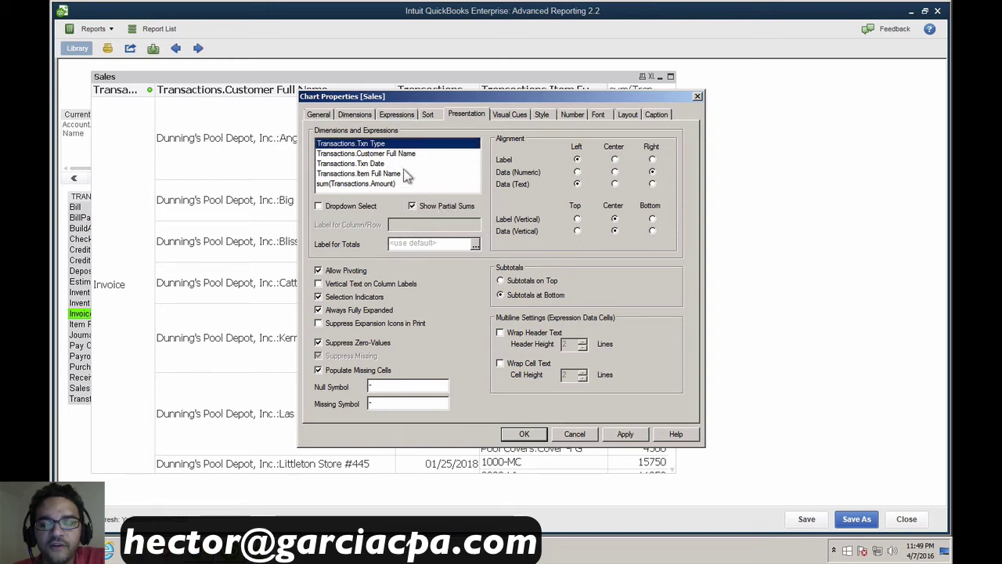
{"action": "left_click", "coordinate": [388, 153]}
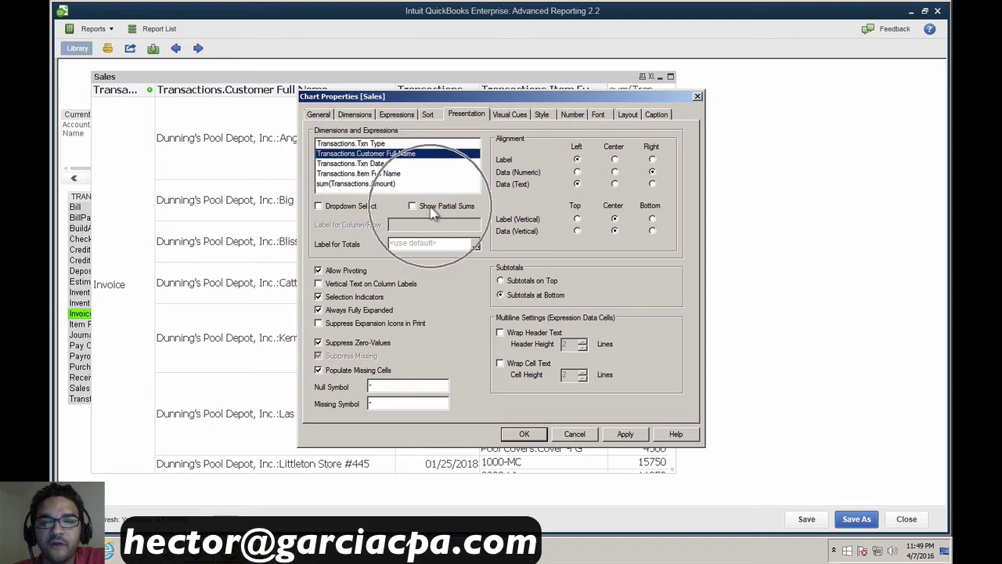
{"action": "left_click", "coordinate": [374, 164]}
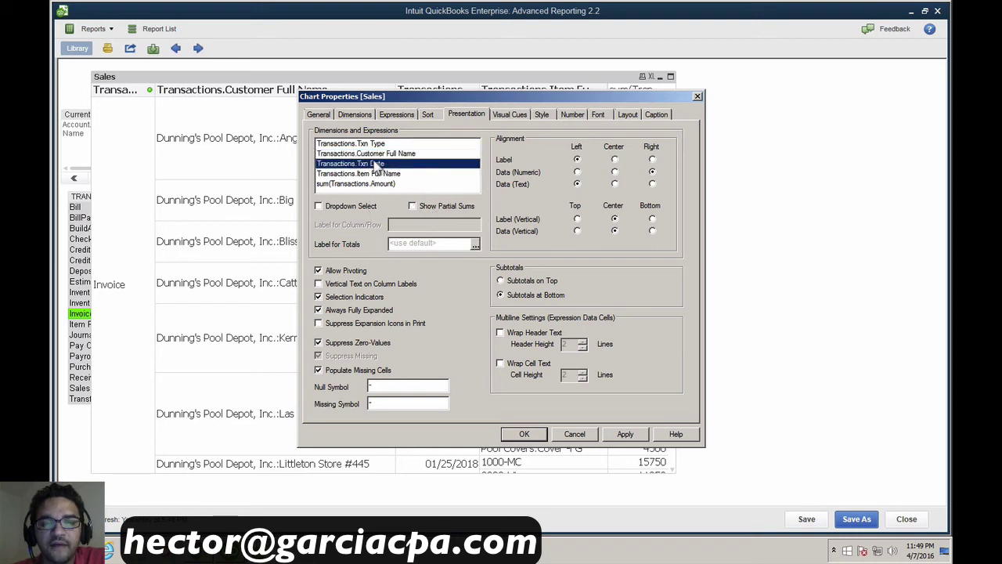
{"action": "left_click", "coordinate": [415, 205]}
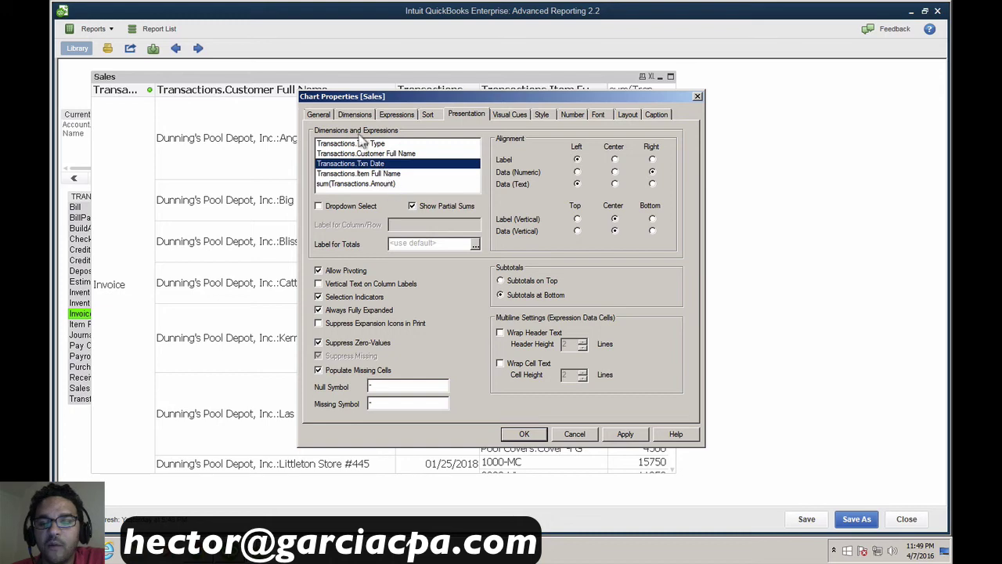
{"action": "left_click", "coordinate": [537, 435]}
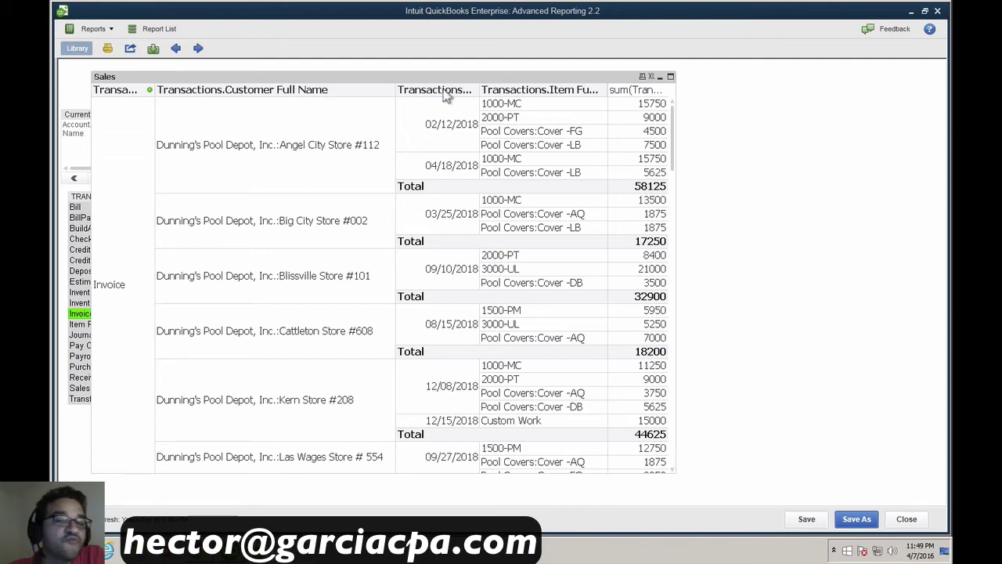
{"action": "left_click_drag", "start_coordinate": [448, 72], "coordinate": [656, 78]}
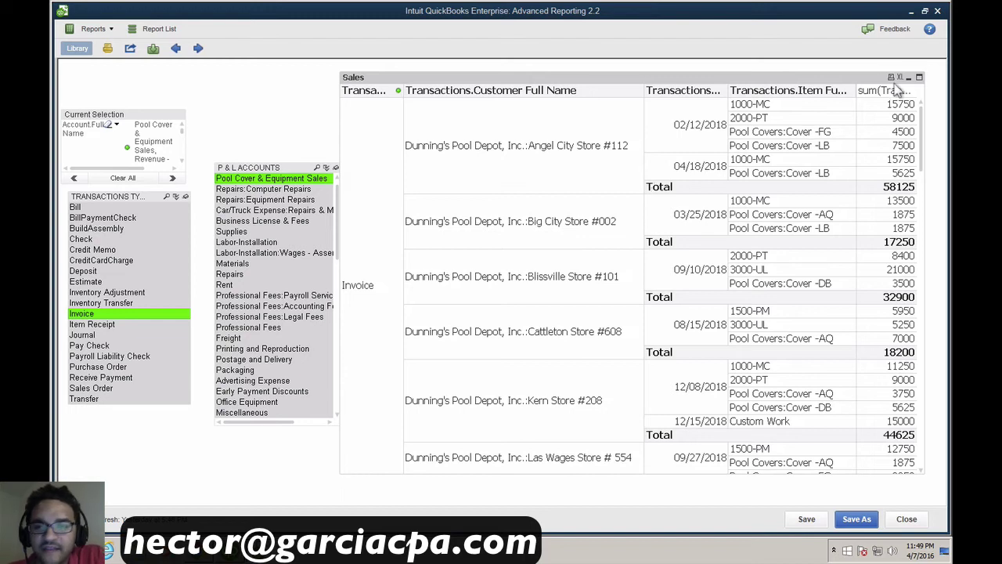
Preview the Sales table's printout at 100% scale and fitted to 1x1 pages, closing the print settings without printing
{"action": "left_click", "coordinate": [891, 78]}
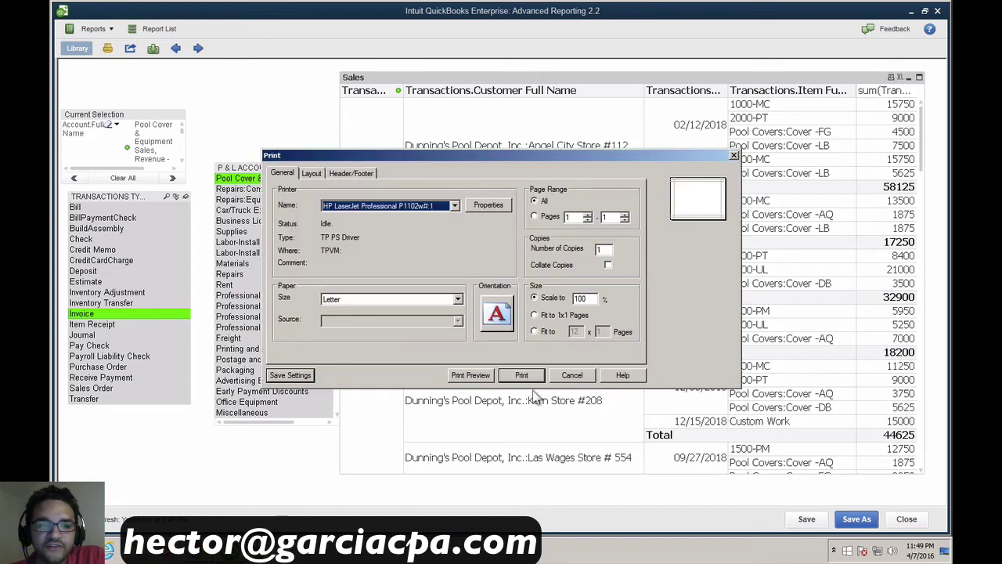
{"action": "left_click", "coordinate": [477, 377]}
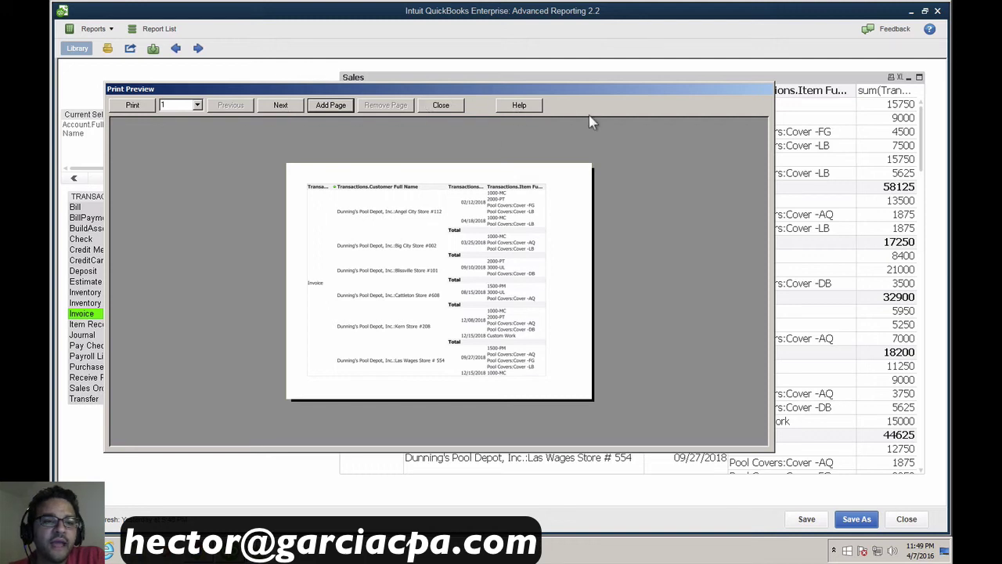
{"action": "left_click", "coordinate": [459, 109]}
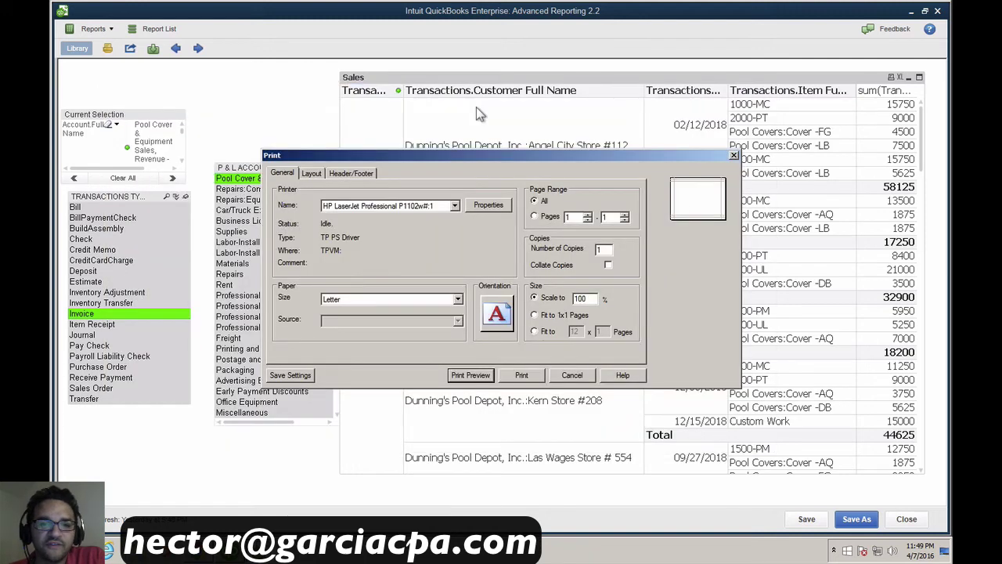
{"action": "left_click", "coordinate": [545, 316]}
{"action": "left_click", "coordinate": [471, 375]}
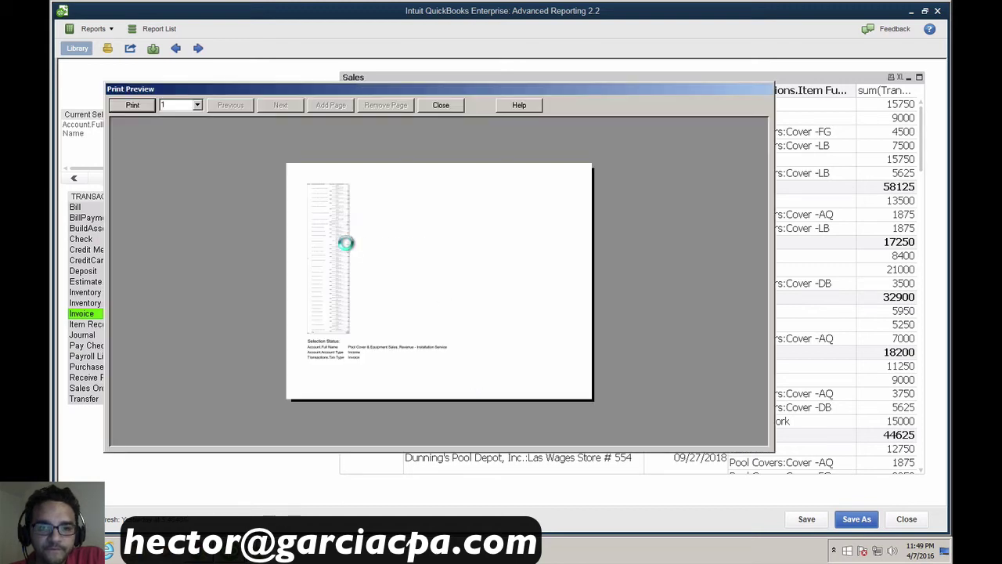
{"action": "left_click", "coordinate": [351, 244]}
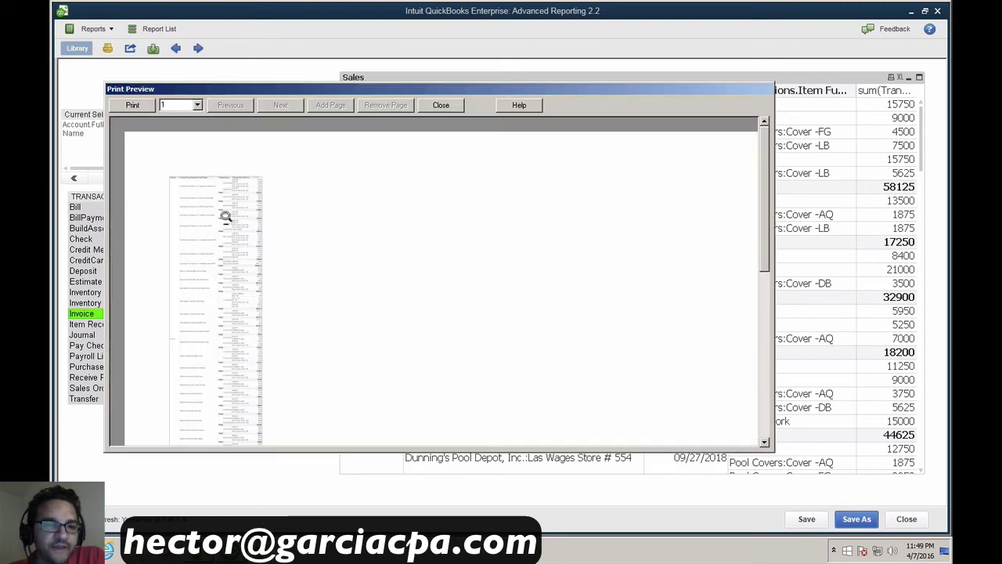
{"action": "left_click", "coordinate": [756, 170]}
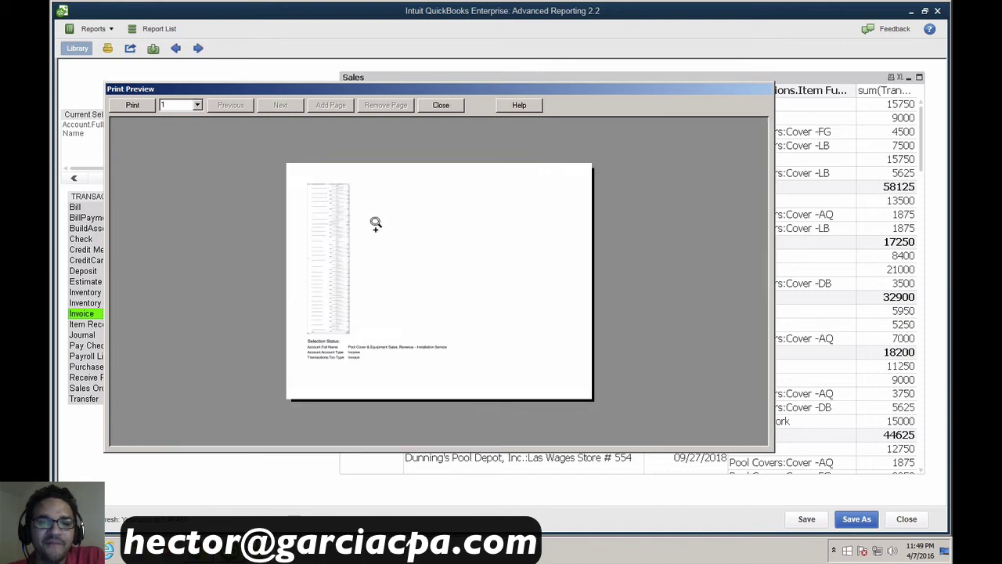
{"action": "left_click", "coordinate": [451, 107]}
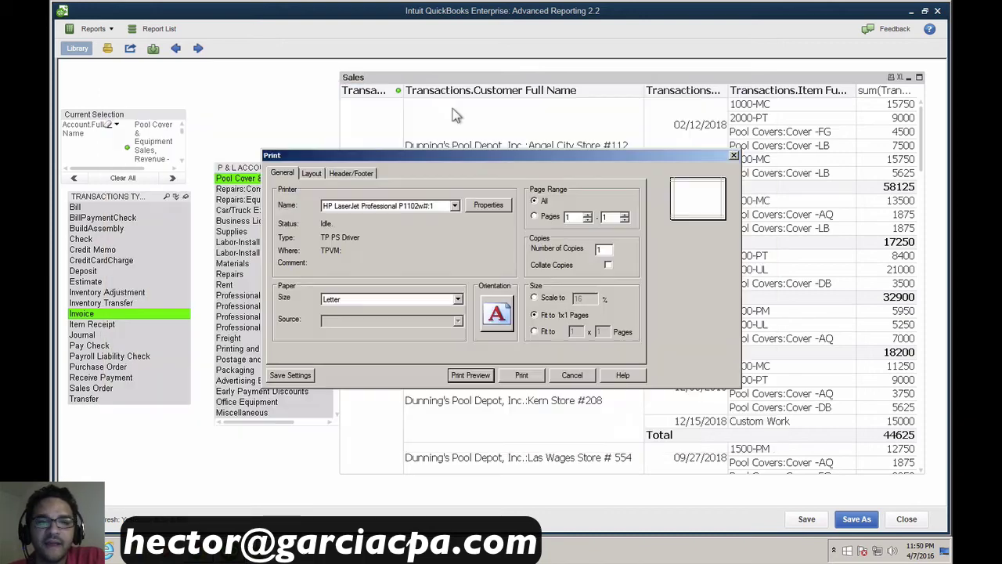
{"action": "left_click", "coordinate": [574, 376]}
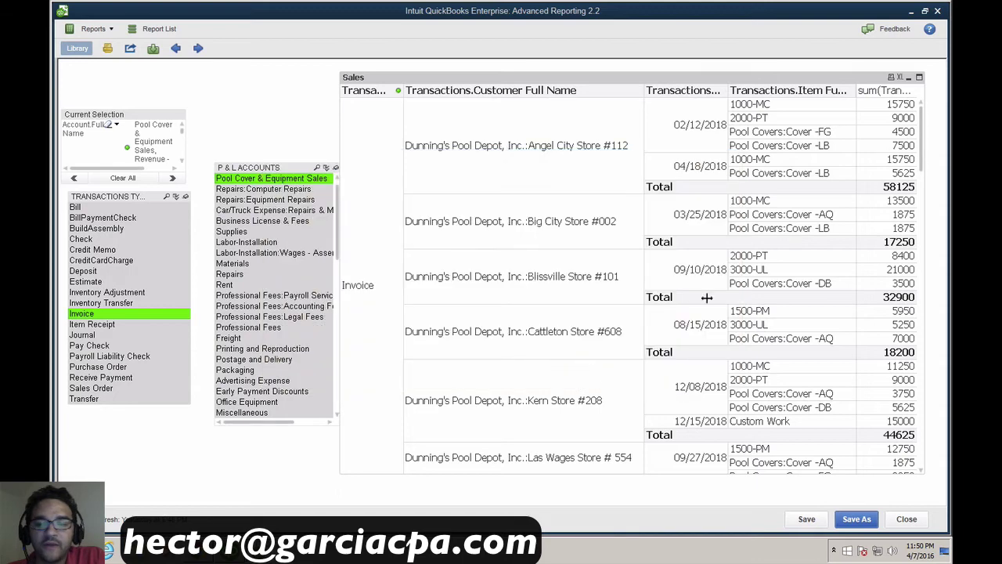
Send the Sales table to Excel, look over the exported sheet and close the workbook
{"action": "left_click", "coordinate": [904, 78]}
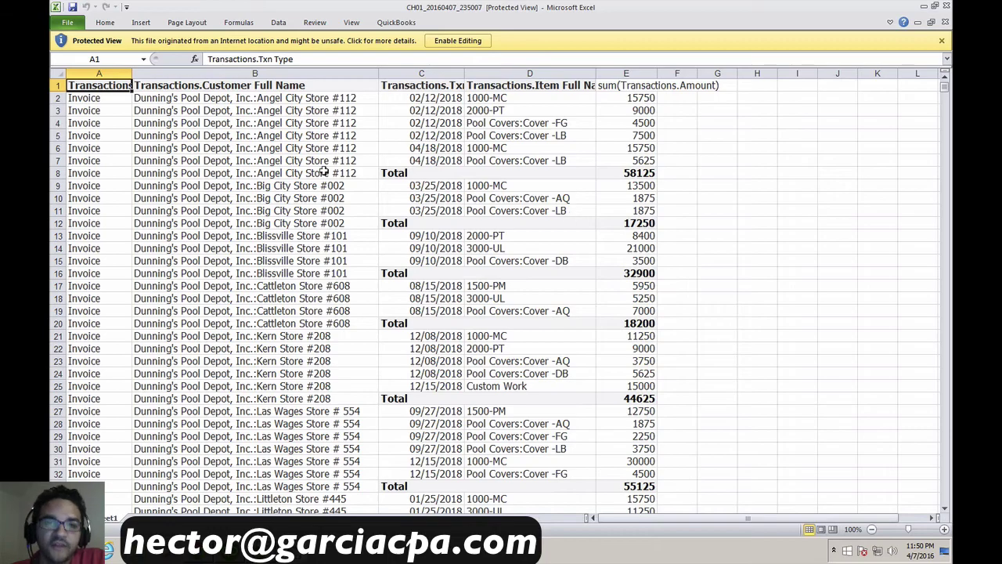
{"action": "left_click_drag", "start_coordinate": [947, 94], "coordinate": [954, 33]}
{"action": "left_click", "coordinate": [946, 6]}
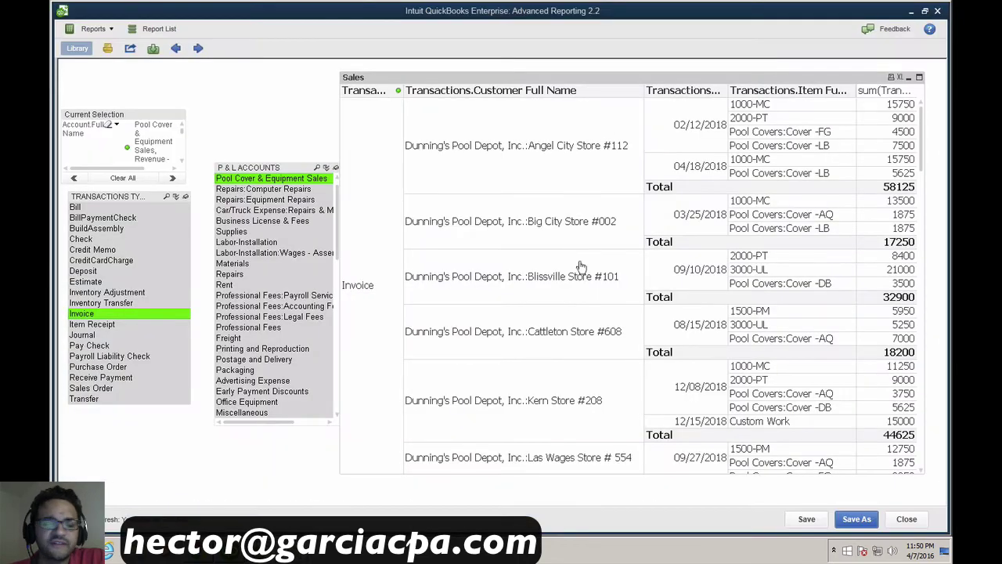
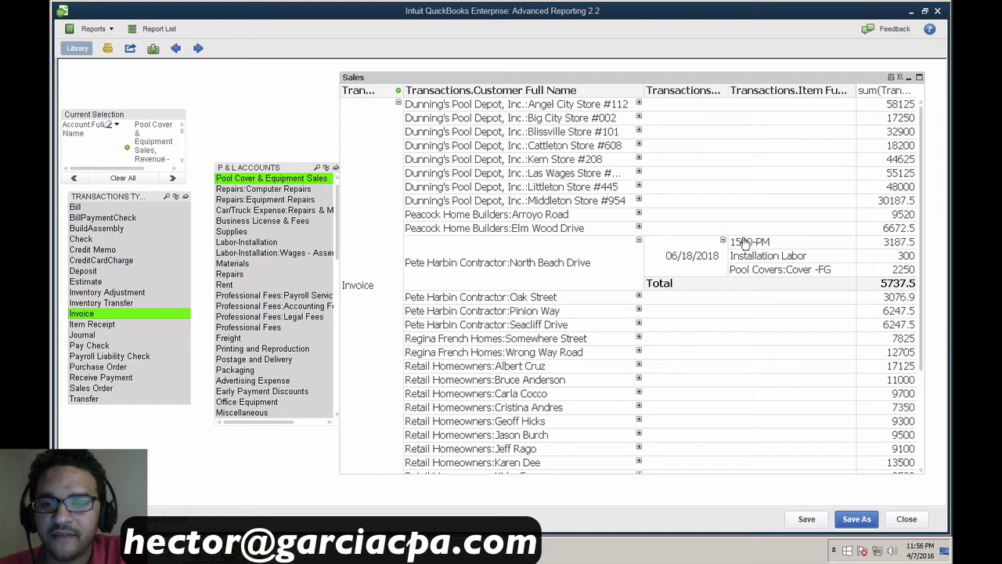
Collapse the 06/18/2018 date and the North Beach Drive job, and review the customer list down to its totals
{"action": "left_click", "coordinate": [724, 242]}
{"action": "left_click", "coordinate": [639, 240]}
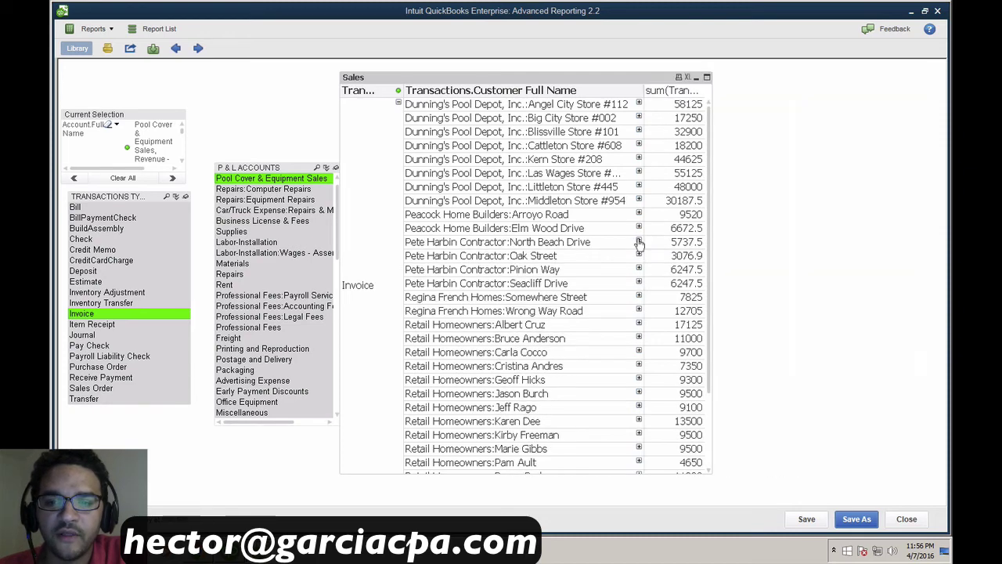
{"action": "left_click_drag", "start_coordinate": [709, 136], "coordinate": [713, 224]}
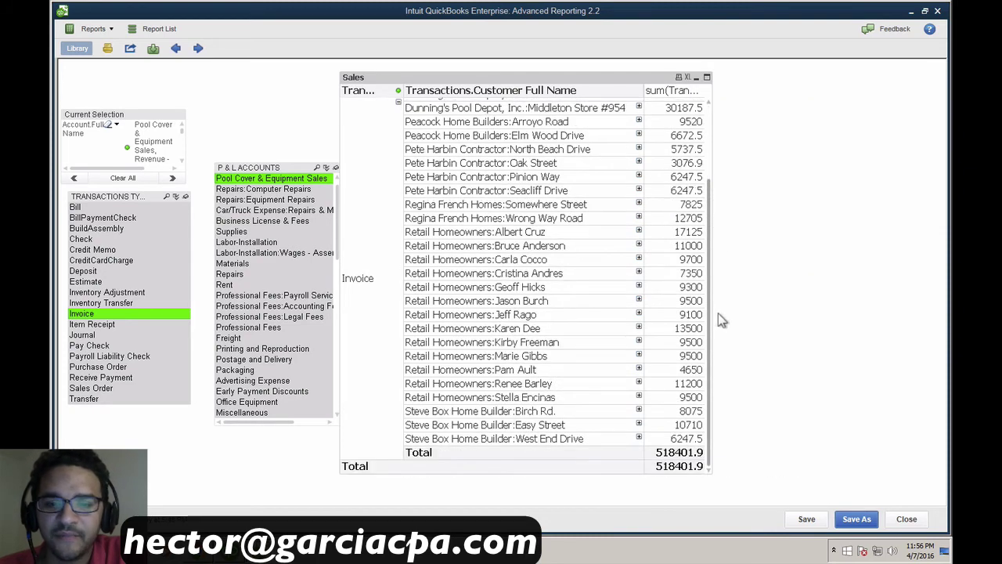
{"action": "left_click_drag", "start_coordinate": [718, 313], "coordinate": [715, 73]}
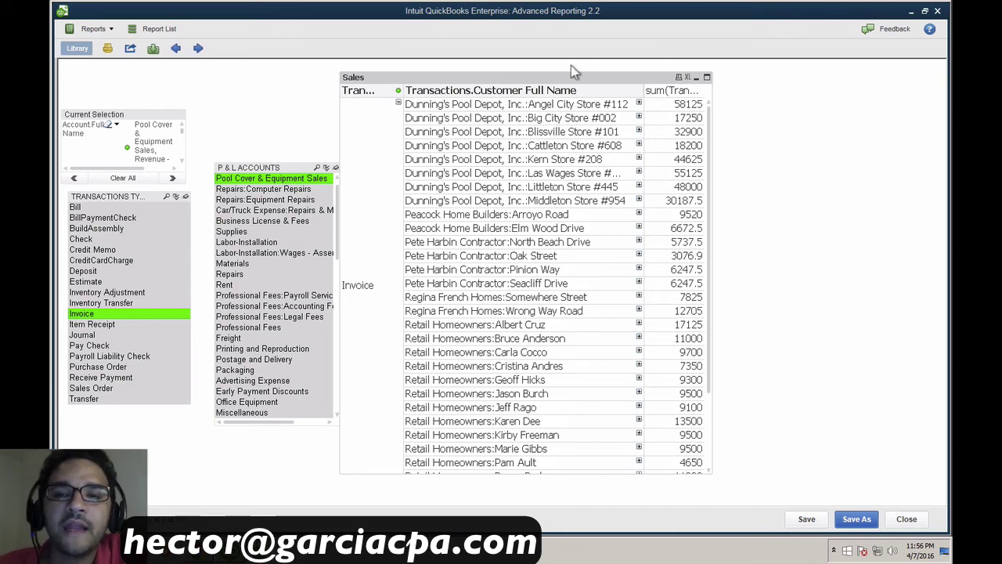
In the Sales table's dimension settings, limit the available fields to the _TransactionDateCalendar table
{"action": "right_click", "coordinate": [538, 83]}
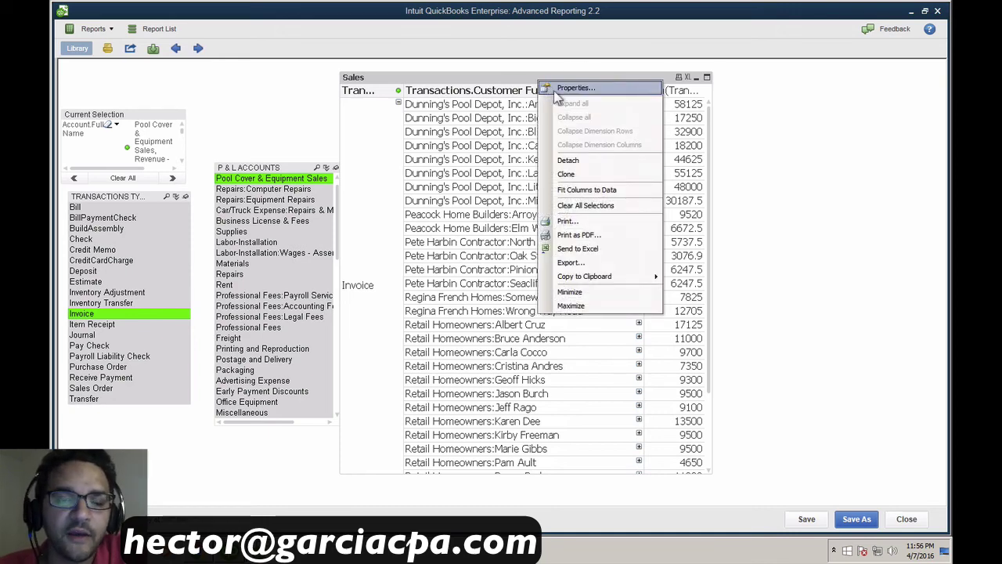
{"action": "left_click", "coordinate": [566, 85]}
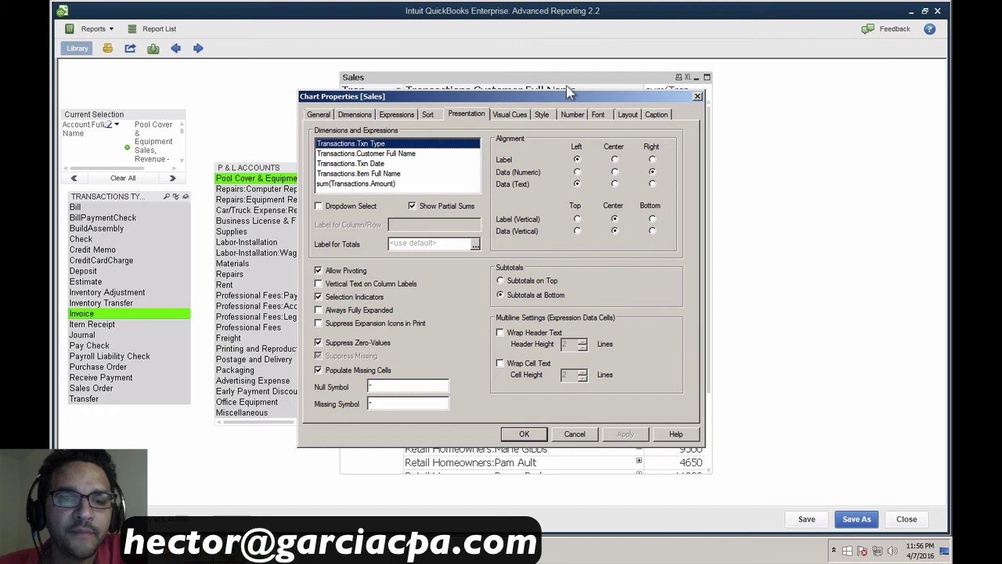
{"action": "left_click", "coordinate": [356, 115]}
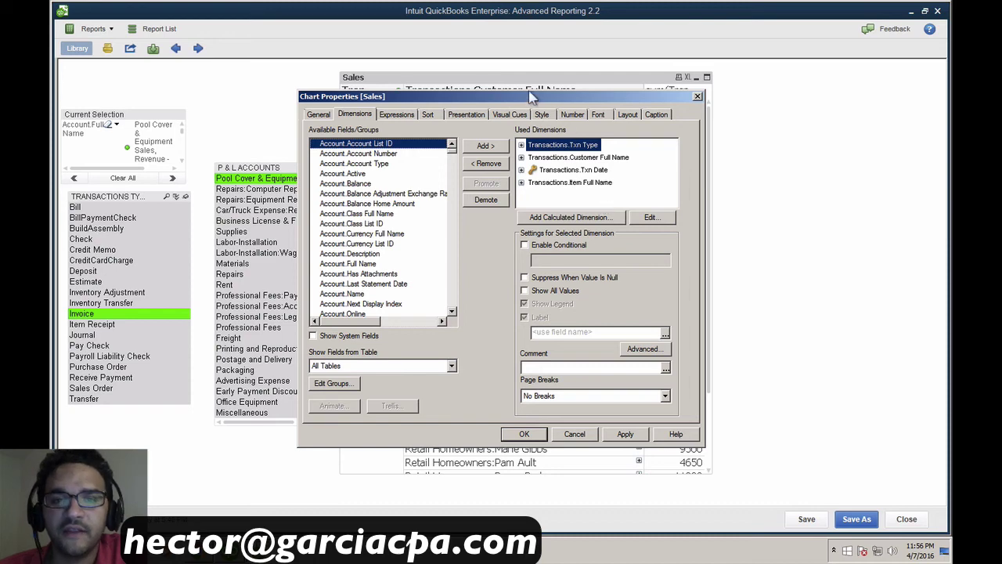
{"action": "left_click_drag", "start_coordinate": [538, 105], "coordinate": [543, 109]}
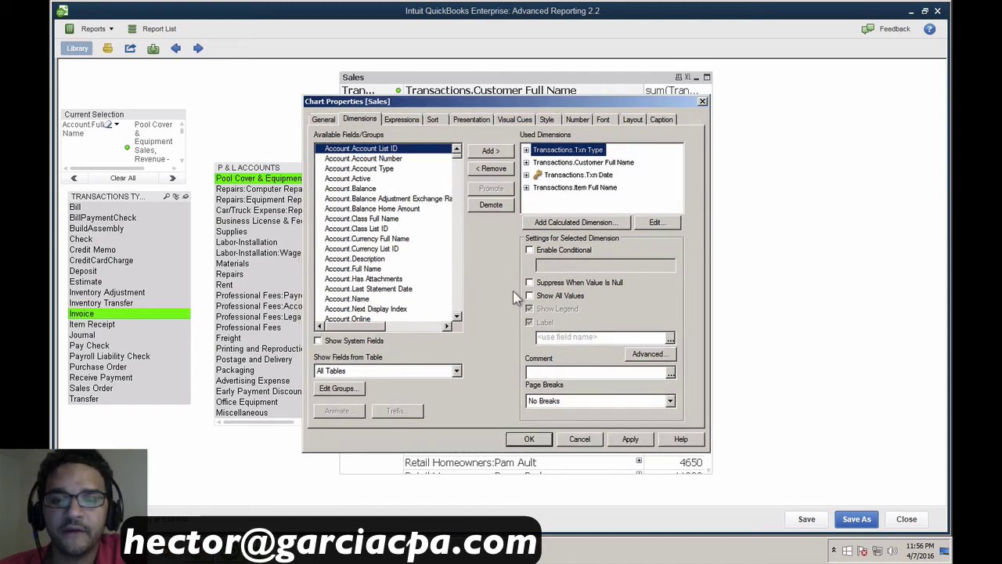
{"action": "left_click", "coordinate": [381, 373]}
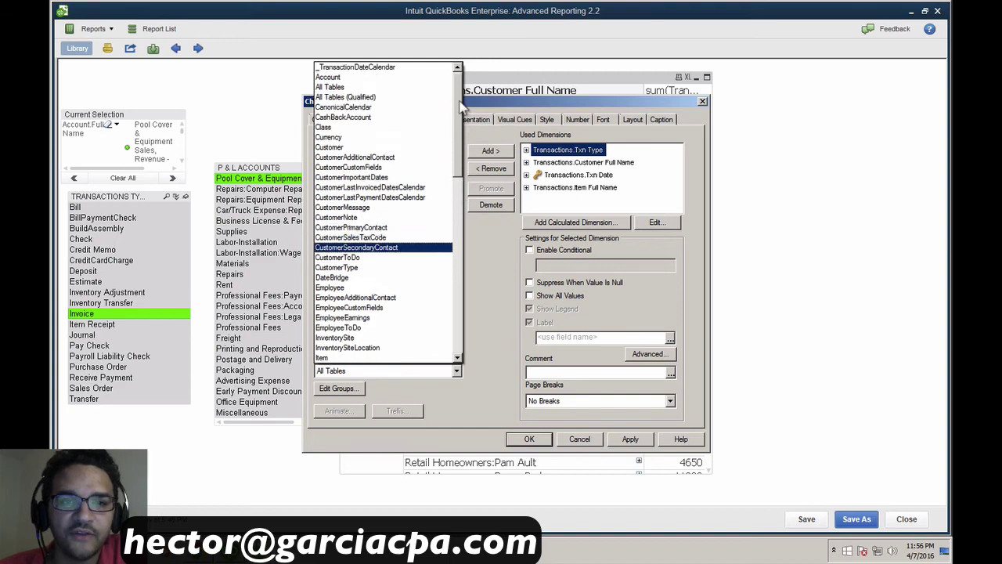
{"action": "scroll", "coordinate": [460, 156], "scroll_direction": "down", "scroll_amount": 12}
{"action": "scroll", "coordinate": [462, 157], "scroll_direction": "up", "scroll_amount": 12}
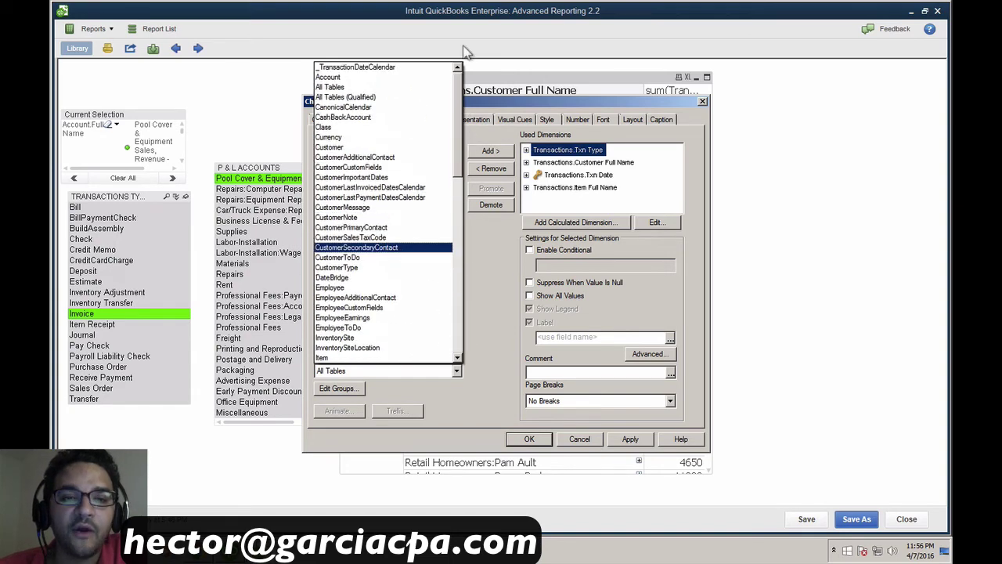
{"action": "left_click", "coordinate": [374, 68]}
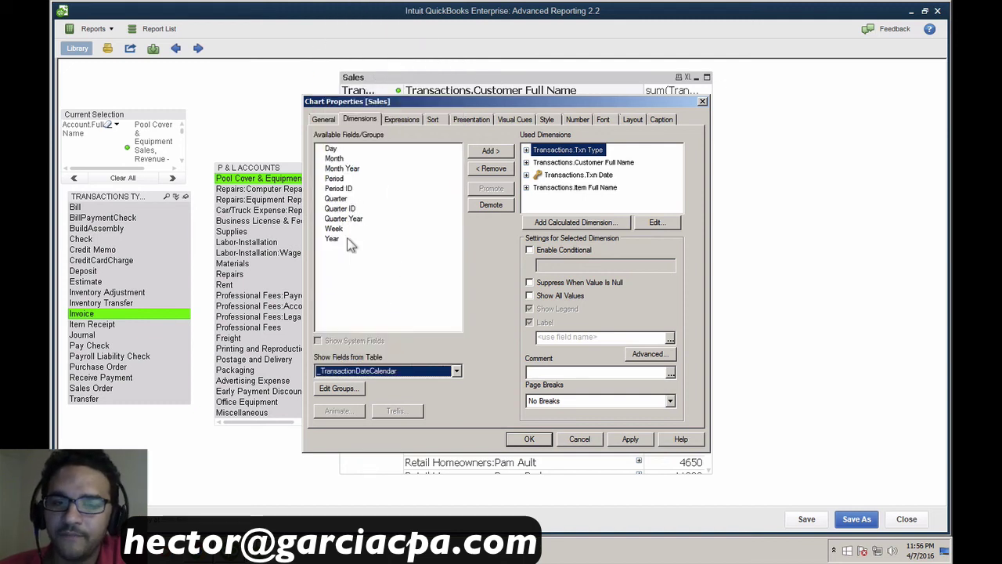
Add the calendar's Year field as the last used dimension of the Sales table and apply it
{"action": "left_click", "coordinate": [345, 169]}
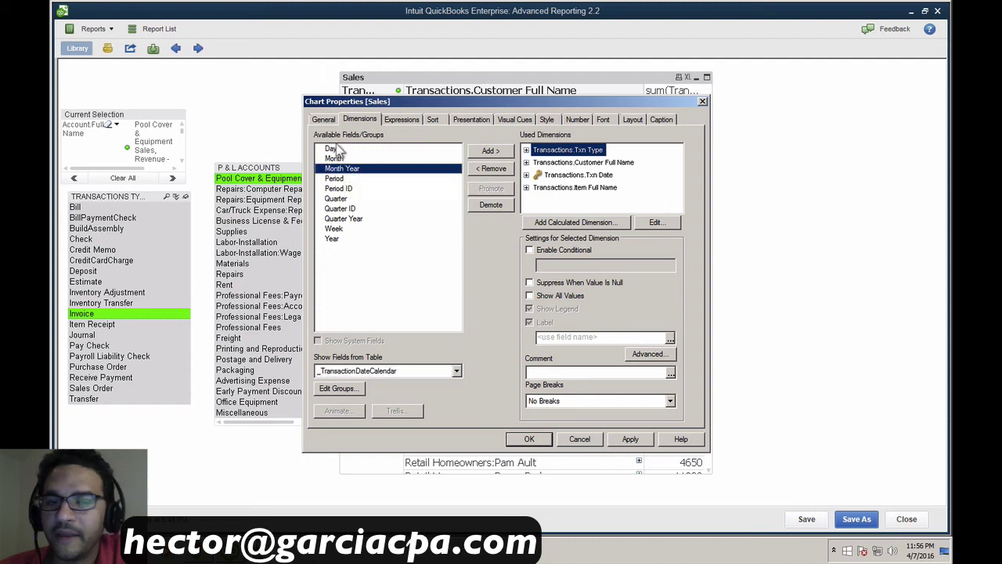
{"action": "left_click", "coordinate": [337, 239]}
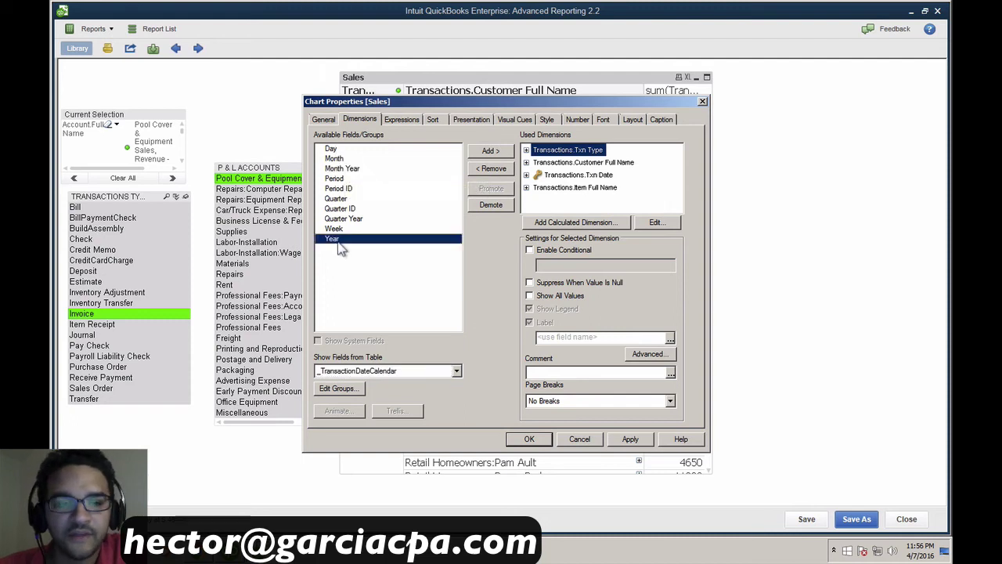
{"action": "left_click", "coordinate": [490, 151]}
{"action": "left_click", "coordinate": [634, 439]}
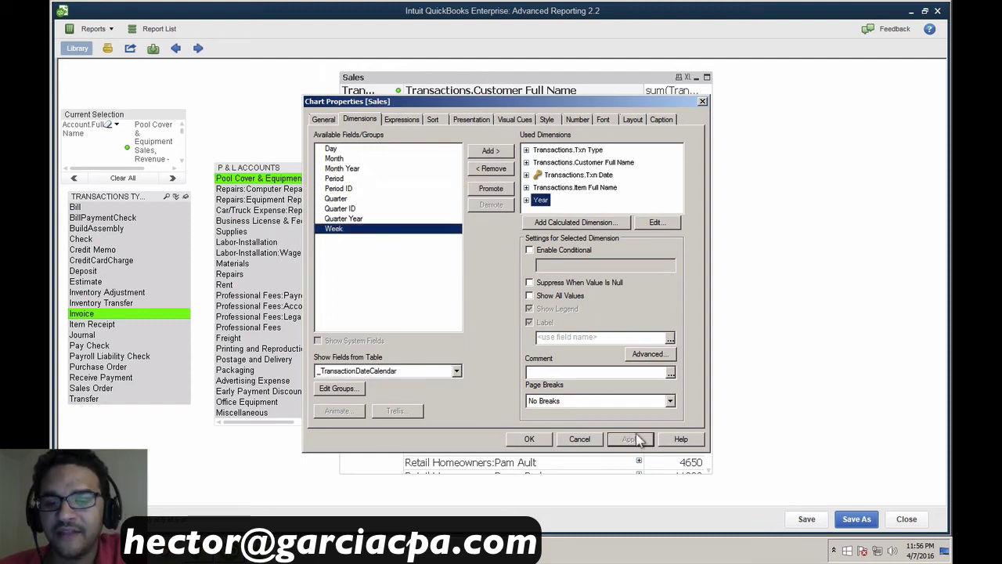
{"action": "left_click", "coordinate": [536, 440]}
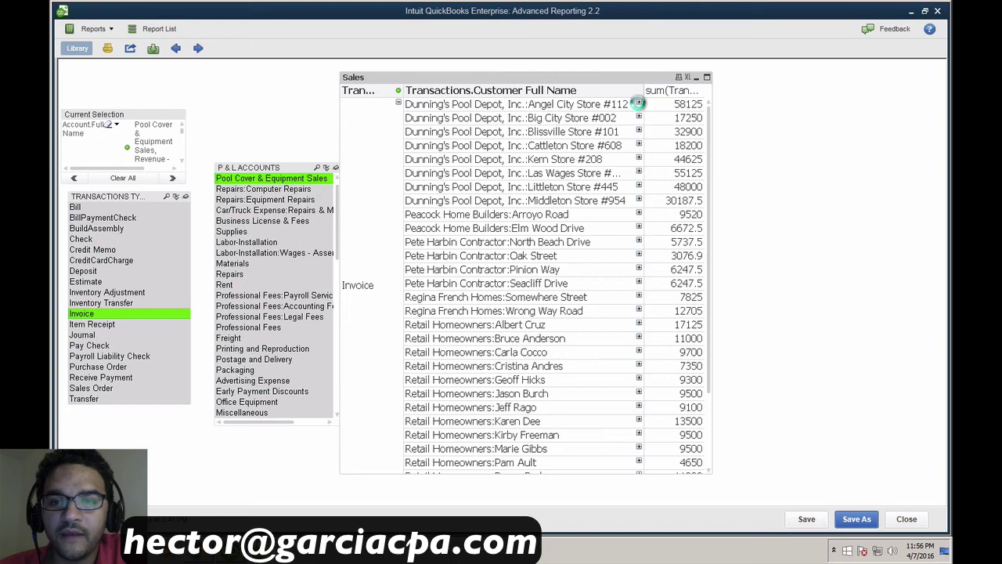
Expand Angel City Store #112 down to the Year level and pivot Year into columns, with the table wide enough for full 2018 amounts
{"action": "left_click", "coordinate": [639, 104]}
{"action": "left_click", "coordinate": [722, 103]}
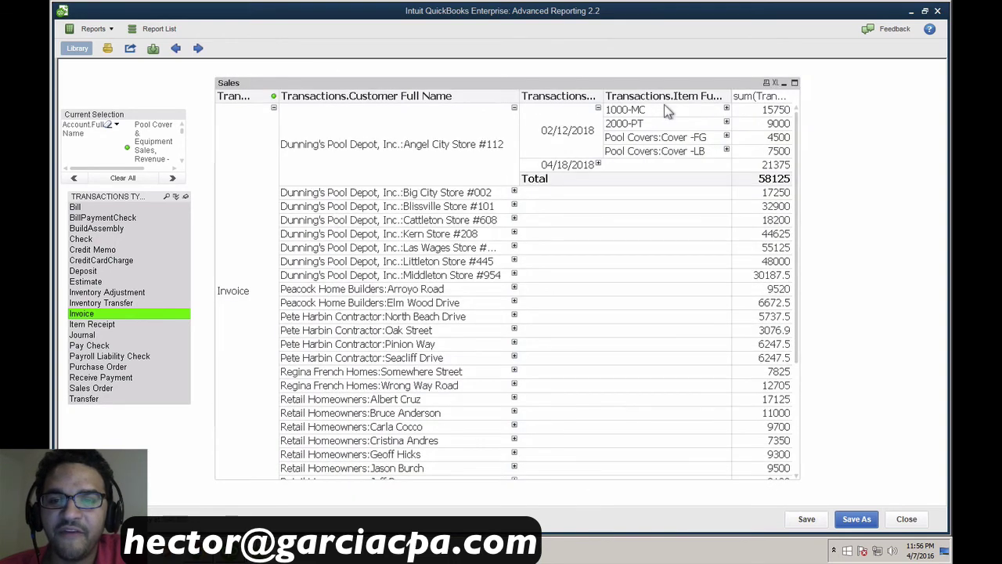
{"action": "left_click", "coordinate": [726, 109]}
{"action": "mouse_move", "coordinate": [718, 79]}
{"action": "left_mouse_down"}
{"action": "mouse_move", "coordinate": [573, 126]}
{"action": "mouse_move", "coordinate": [682, 130]}
{"action": "mouse_move", "coordinate": [696, 146]}
{"action": "mouse_move", "coordinate": [673, 126]}
{"action": "mouse_move", "coordinate": [650, 129]}
{"action": "left_mouse_up"}
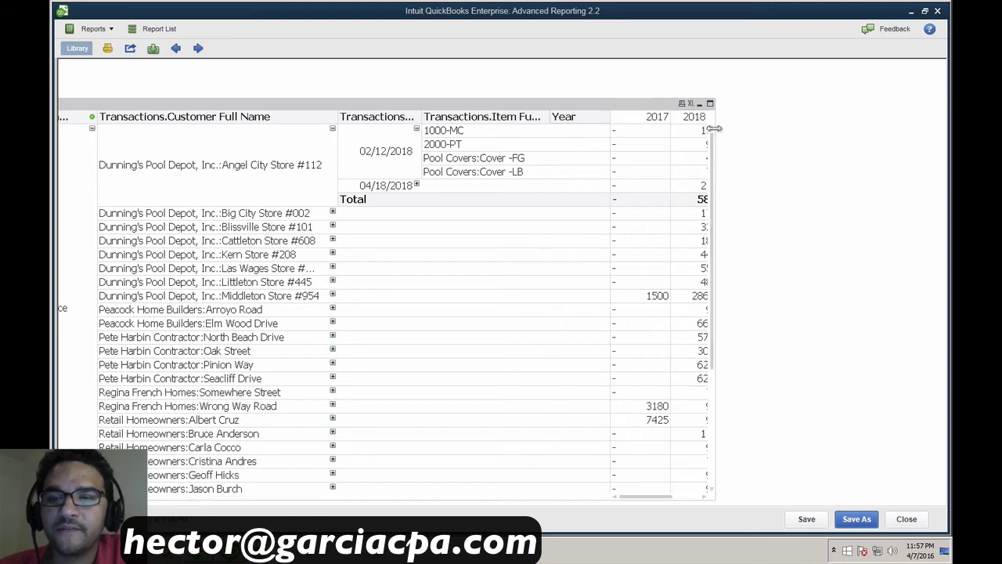
{"action": "left_click_drag", "start_coordinate": [713, 129], "coordinate": [779, 129]}
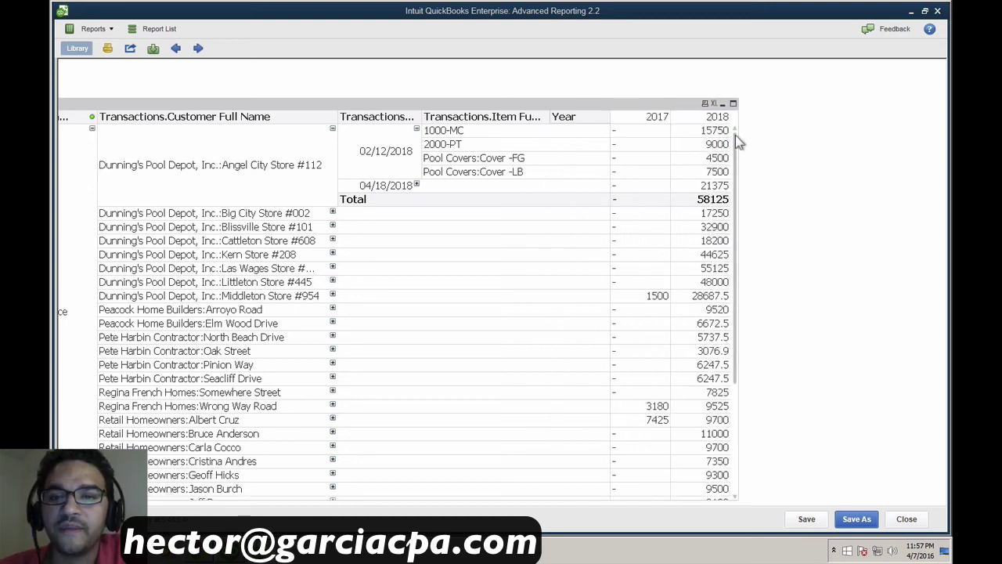
{"action": "left_click_drag", "start_coordinate": [654, 104], "coordinate": [675, 103]}
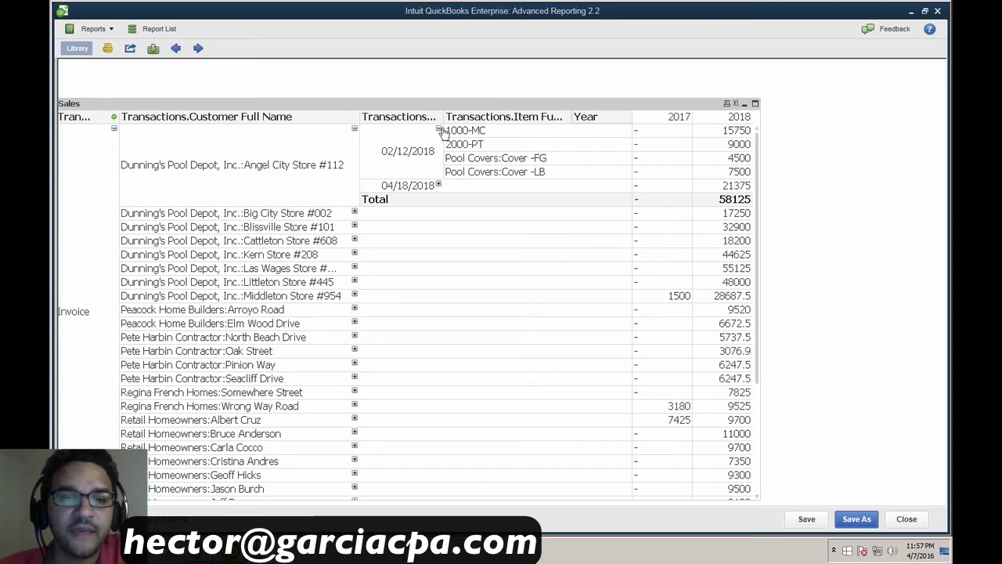
Collapse the 02/12/2018 date, the Angel City store and the Invoice level, and place the Sales table clear of the filter lists
{"action": "left_click", "coordinate": [439, 130]}
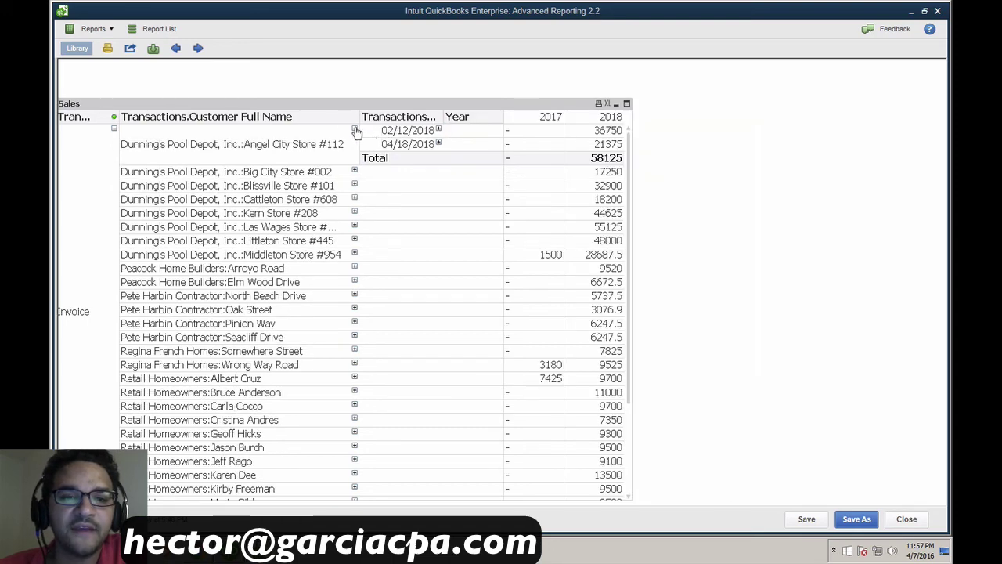
{"action": "left_click", "coordinate": [355, 130]}
{"action": "left_click_drag", "start_coordinate": [352, 107], "coordinate": [525, 91]}
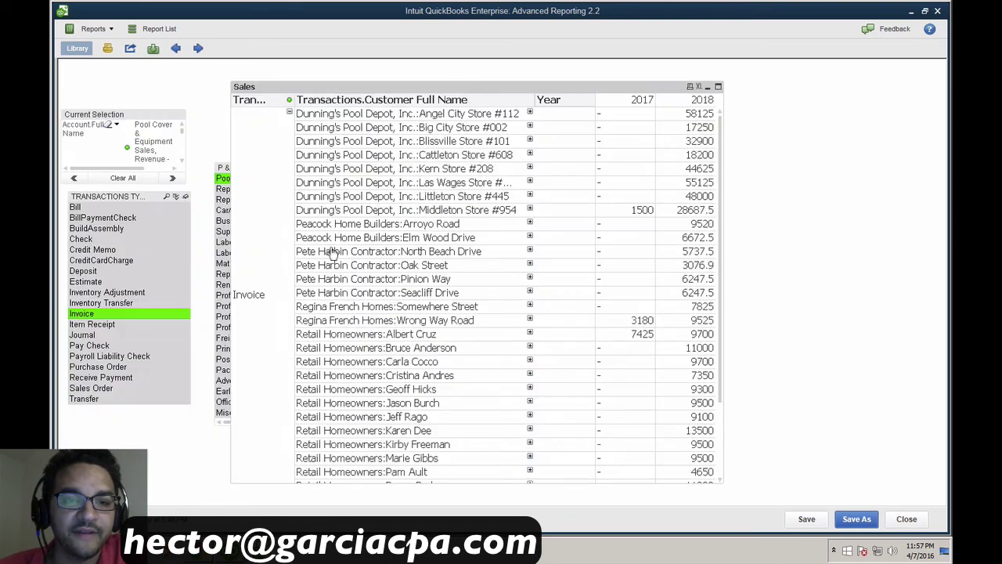
{"action": "left_click", "coordinate": [290, 113]}
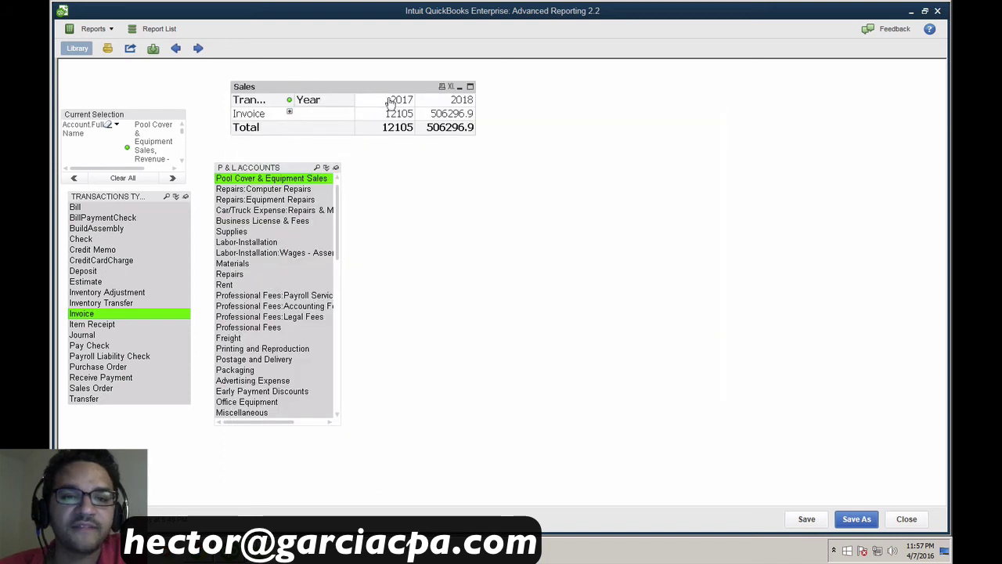
{"action": "left_click_drag", "start_coordinate": [352, 92], "coordinate": [509, 101]}
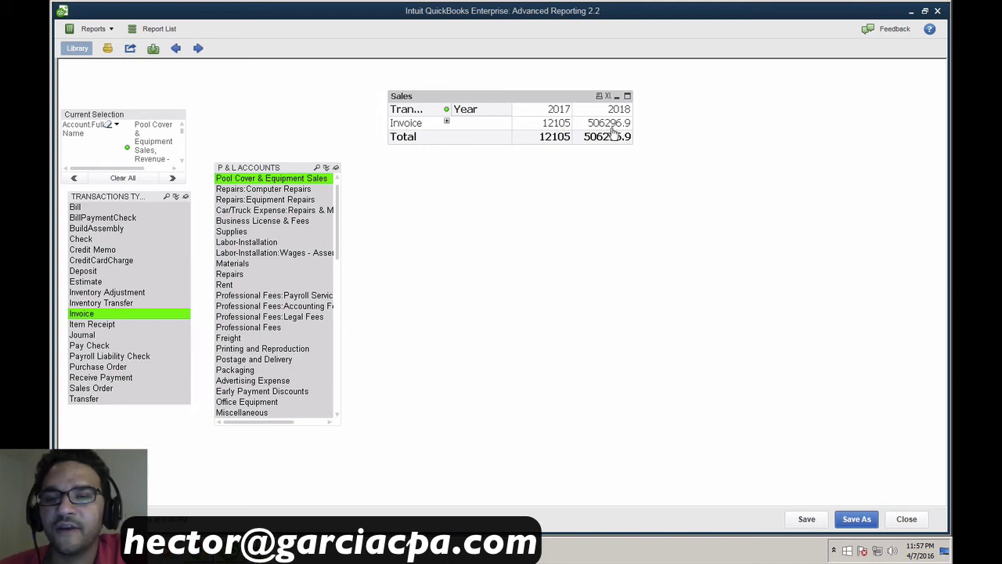
Format the sum(Transactions.Amount) expression of the Sales table as Money
{"action": "right_click", "coordinate": [528, 96]}
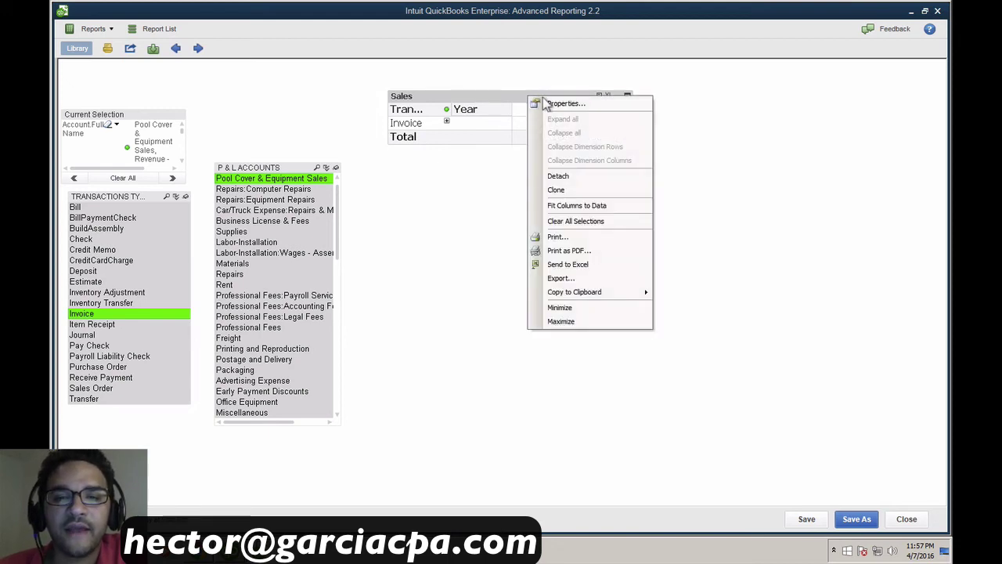
{"action": "left_click", "coordinate": [544, 102]}
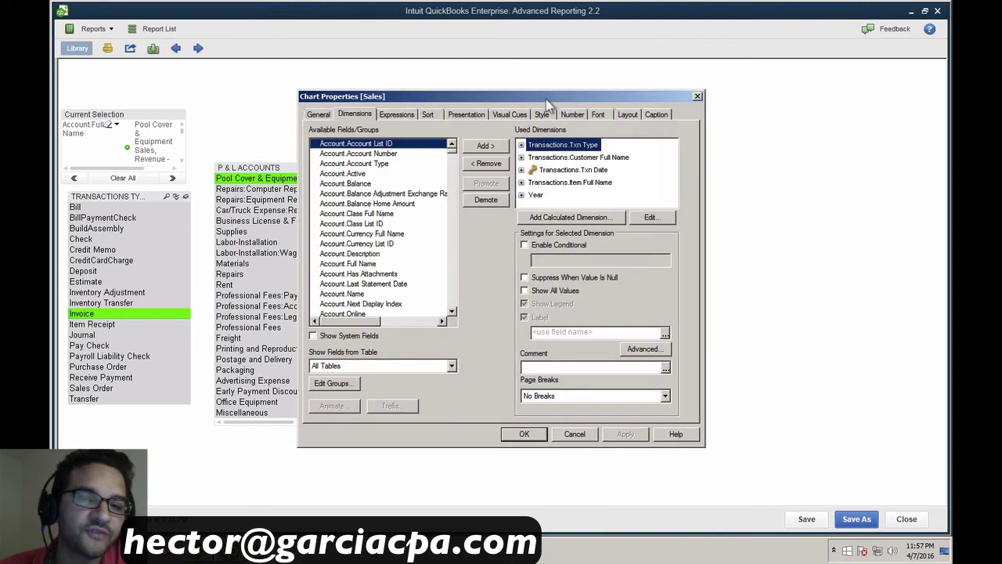
{"action": "left_click", "coordinate": [473, 118]}
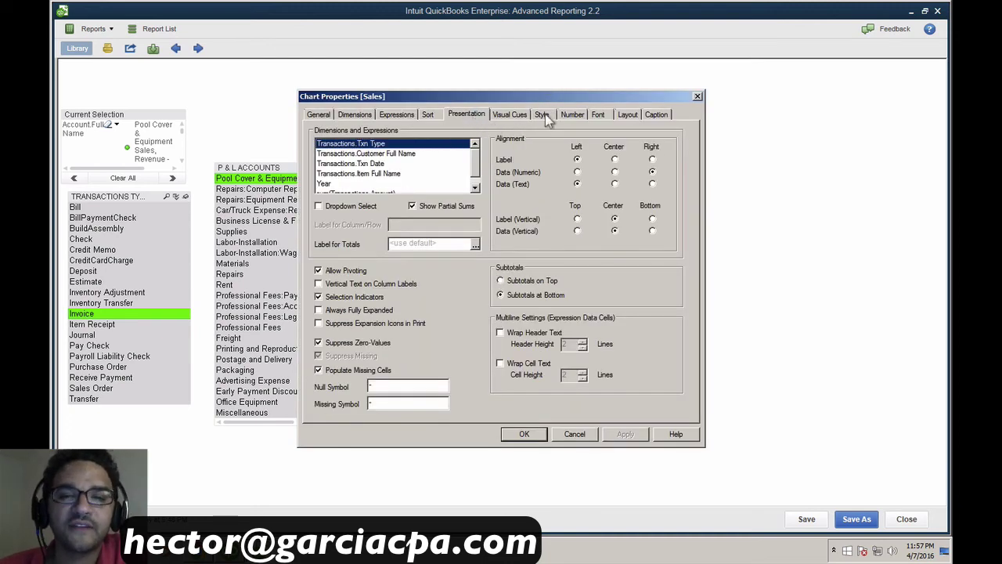
{"action": "left_click", "coordinate": [570, 115]}
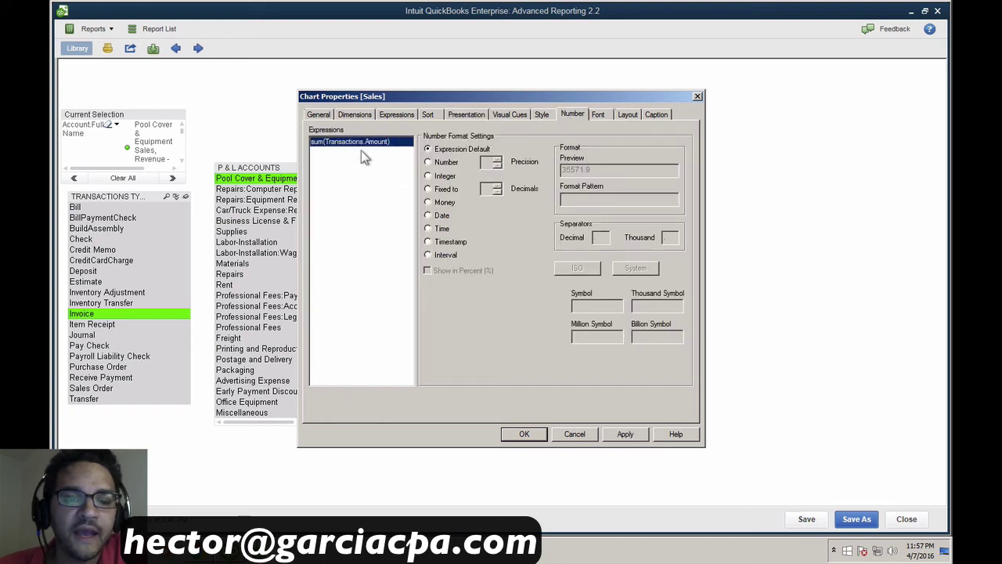
{"action": "left_click", "coordinate": [440, 203]}
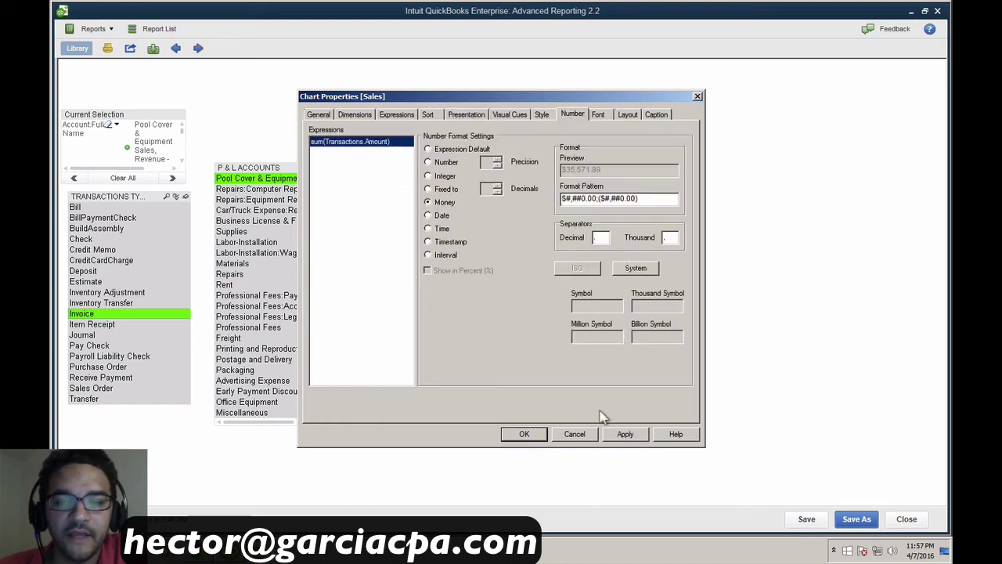
{"action": "left_click", "coordinate": [627, 436]}
{"action": "left_click", "coordinate": [521, 436]}
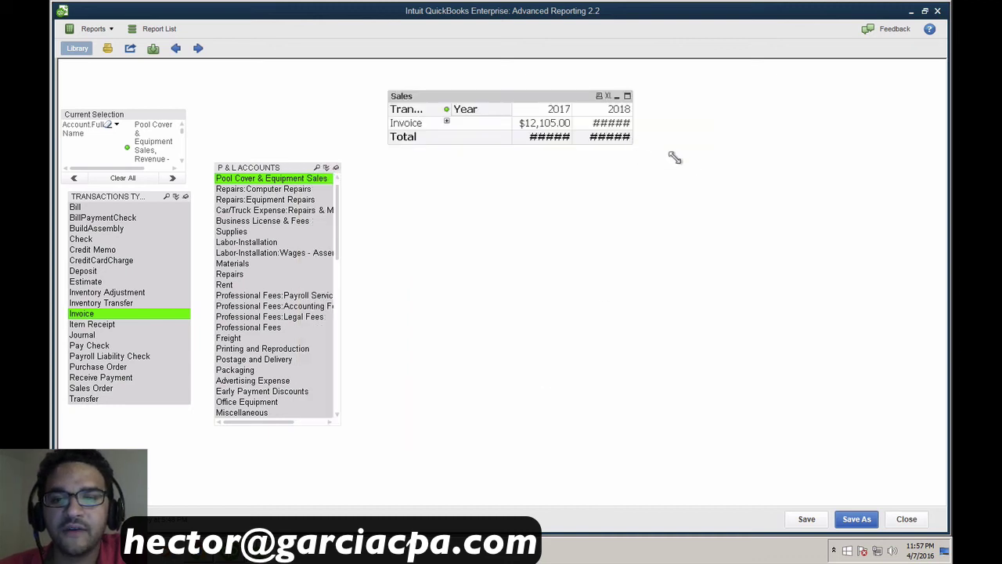
Widen the Sales table's 2017 and 2018 columns so the currency amounts and totals fit
{"action": "left_click_drag", "start_coordinate": [573, 109], "coordinate": [579, 109]}
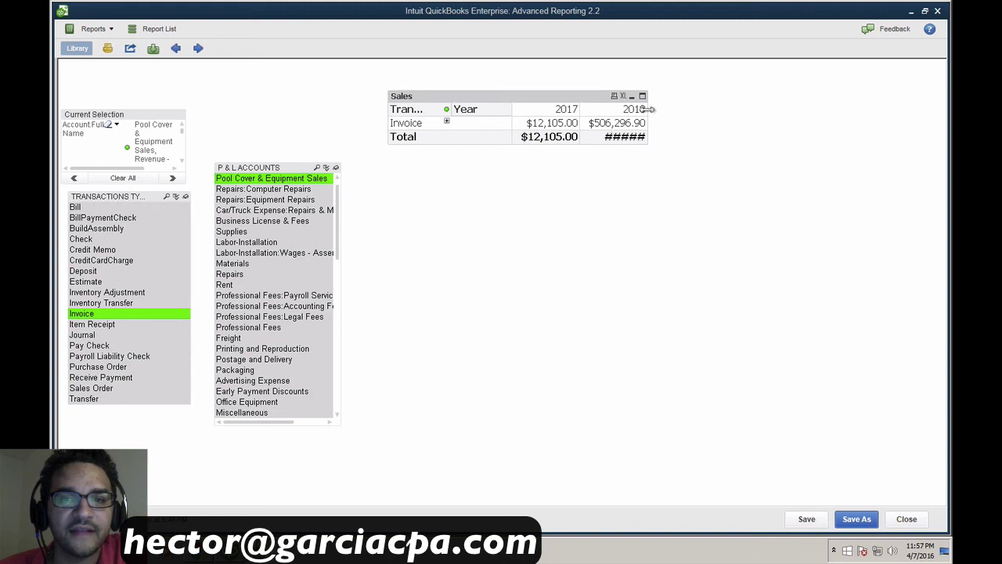
{"action": "left_click_drag", "start_coordinate": [600, 109], "coordinate": [611, 109]}
{"action": "left_click_drag", "start_coordinate": [684, 151], "coordinate": [710, 153]}
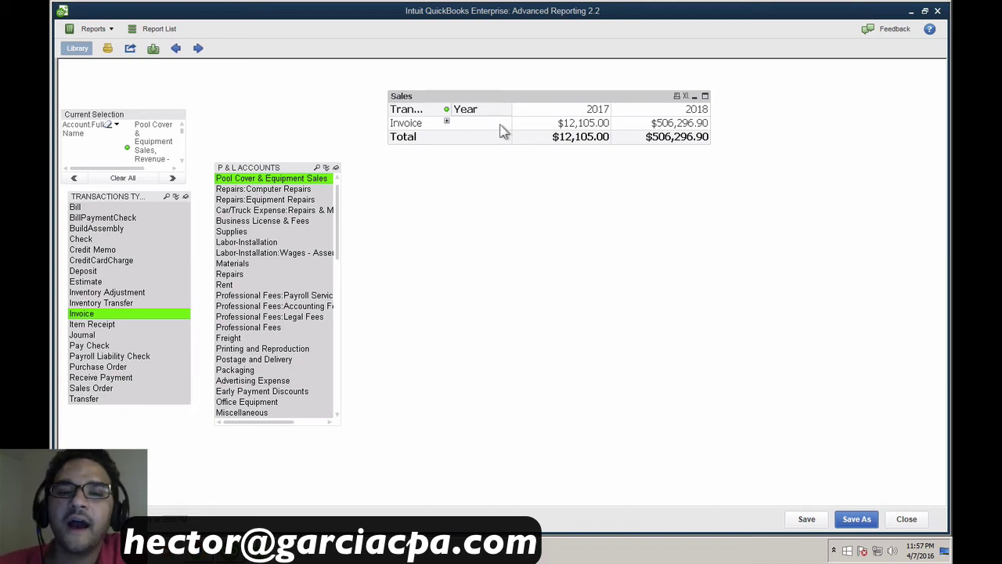
Expand Invoice by customer, and enlarge and reposition the Sales table to fit the customer rows and both year columns
{"action": "left_click", "coordinate": [447, 124]}
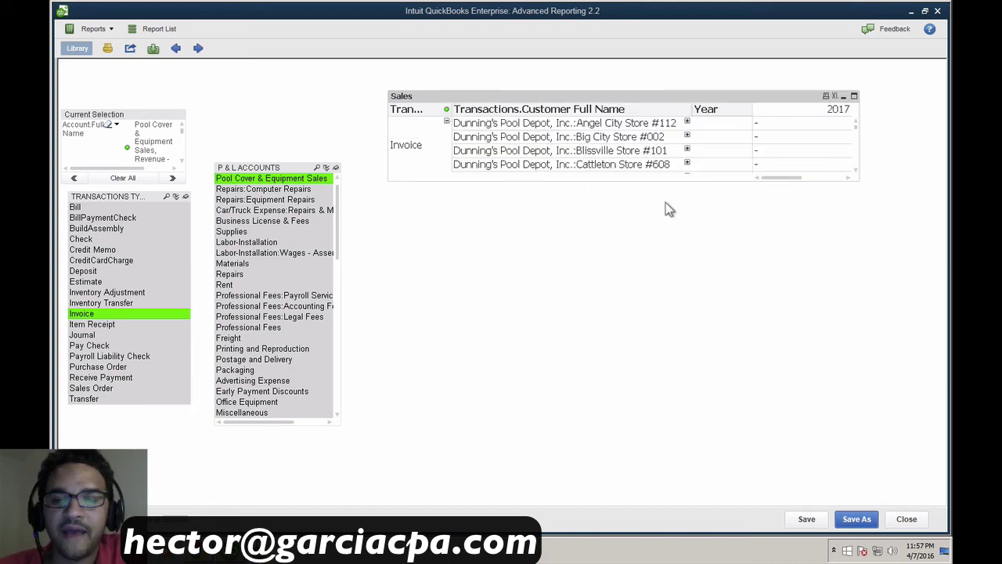
{"action": "left_click_drag", "start_coordinate": [686, 181], "coordinate": [711, 502]}
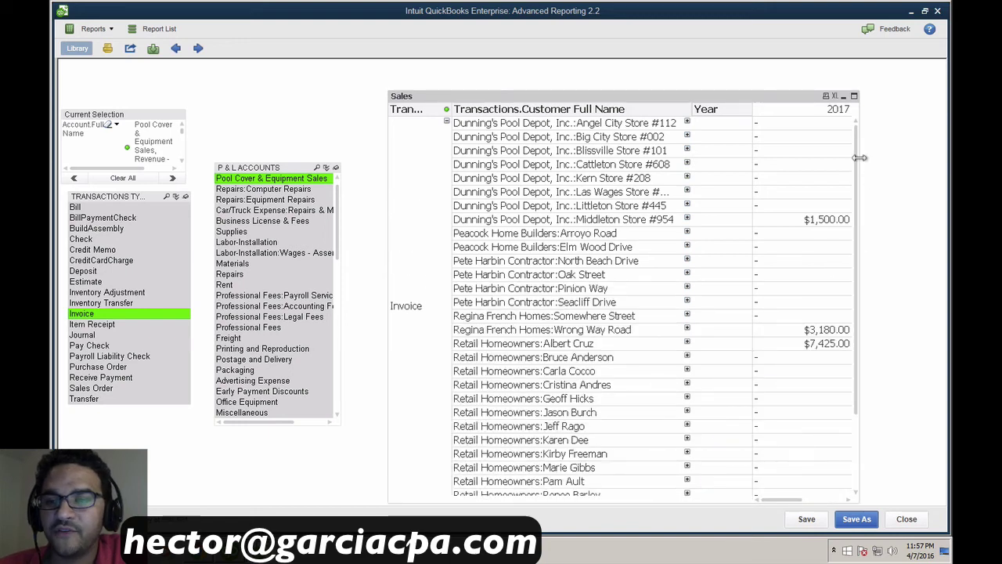
{"action": "left_click_drag", "start_coordinate": [951, 166], "coordinate": [952, 174]}
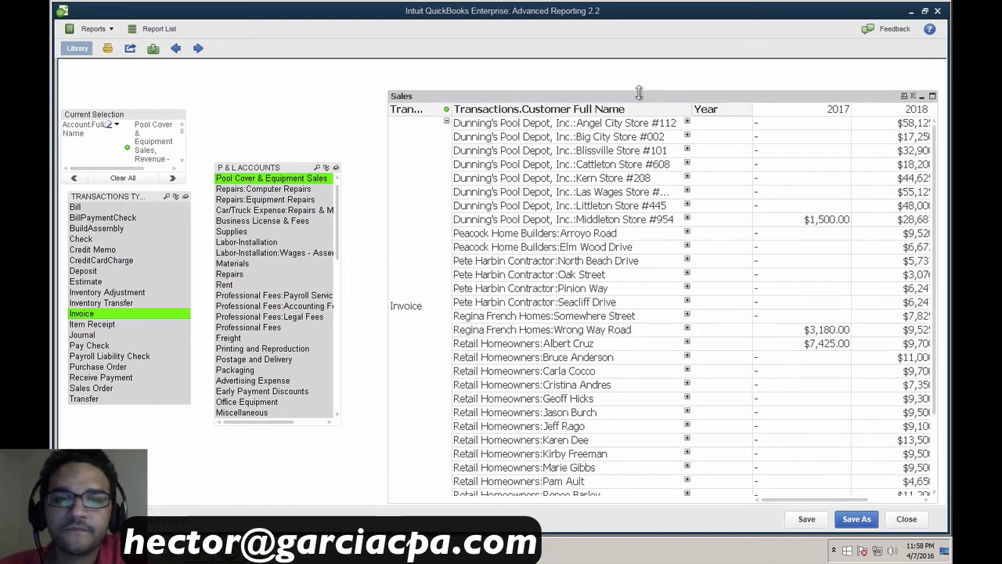
{"action": "left_click_drag", "start_coordinate": [640, 89], "coordinate": [581, 94]}
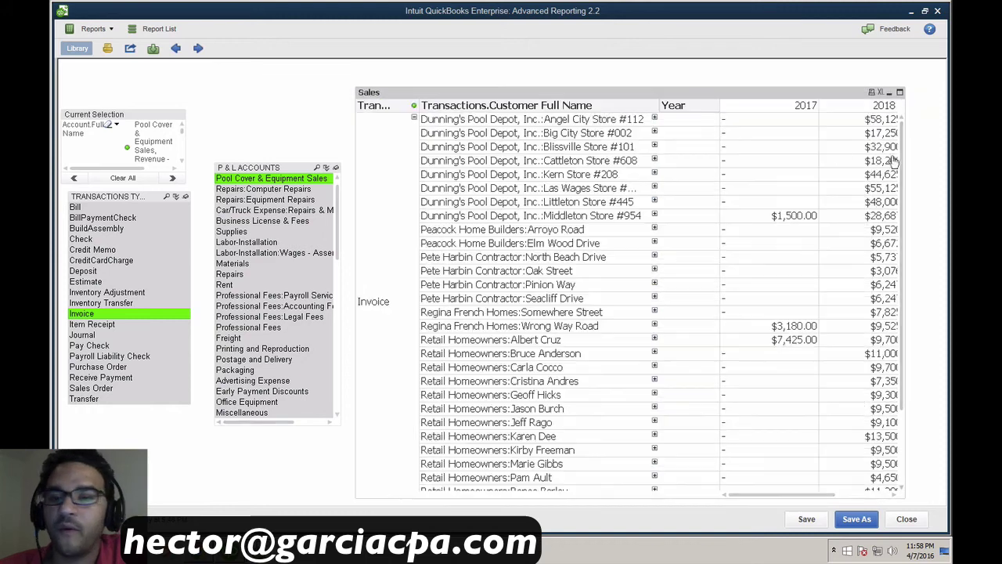
{"action": "left_click_drag", "start_coordinate": [906, 137], "coordinate": [926, 138]}
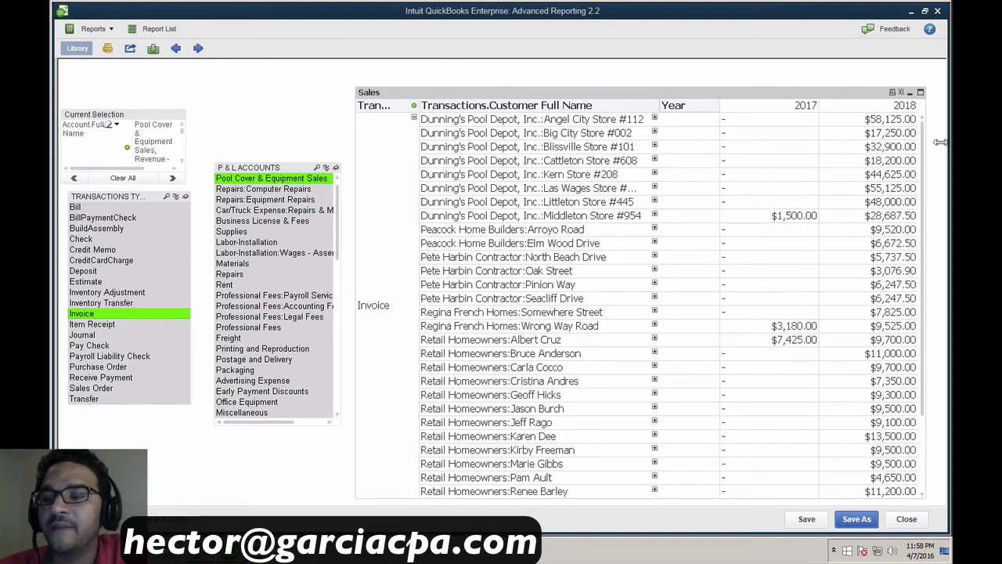
Enable a condition of 0 on the Transactions.Customer Full Name dimension of the Sales table to hide it
{"action": "right_click", "coordinate": [578, 98]}
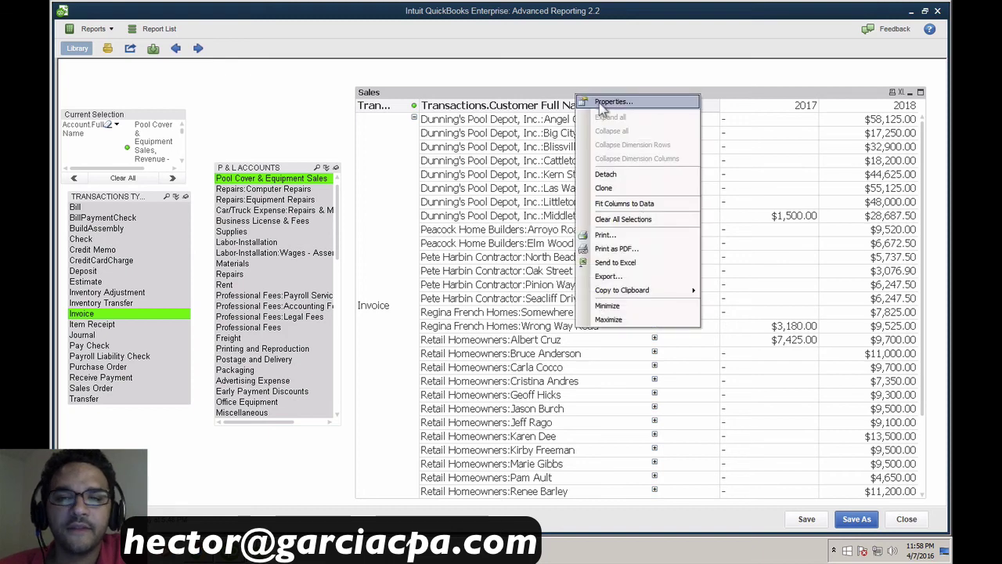
{"action": "left_click", "coordinate": [601, 102]}
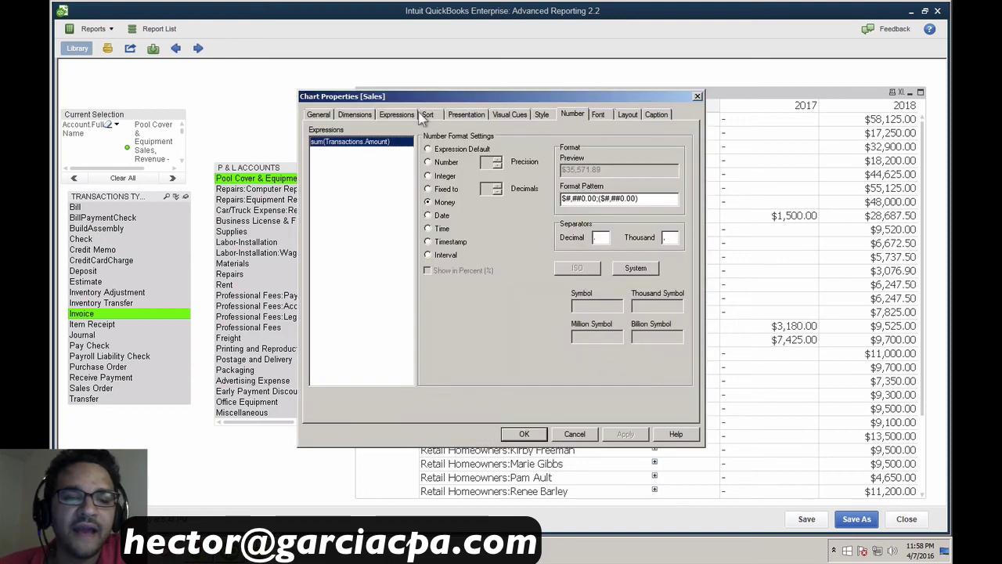
{"action": "left_click", "coordinate": [355, 115]}
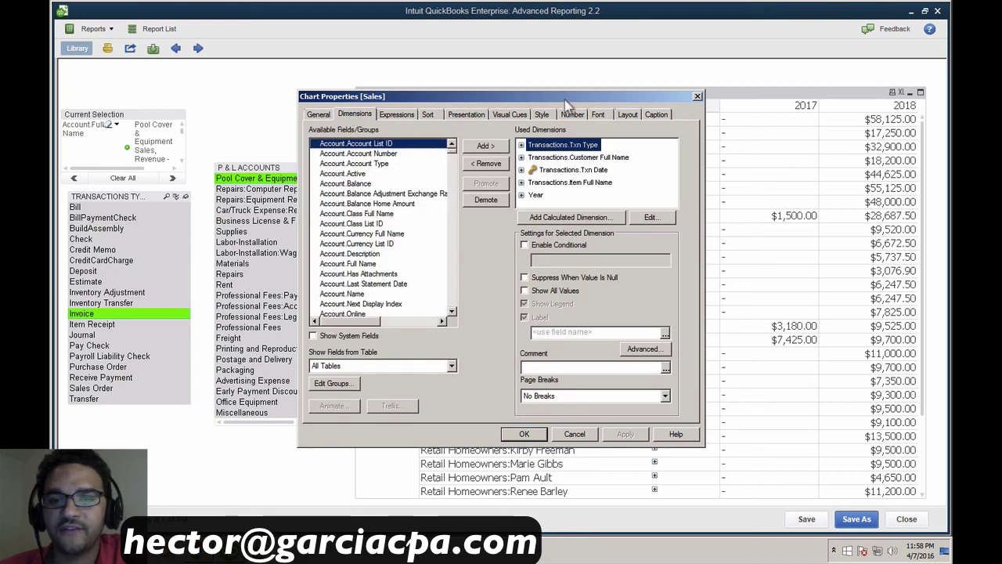
{"action": "left_click_drag", "start_coordinate": [565, 99], "coordinate": [427, 97]}
{"action": "left_click", "coordinate": [428, 155]}
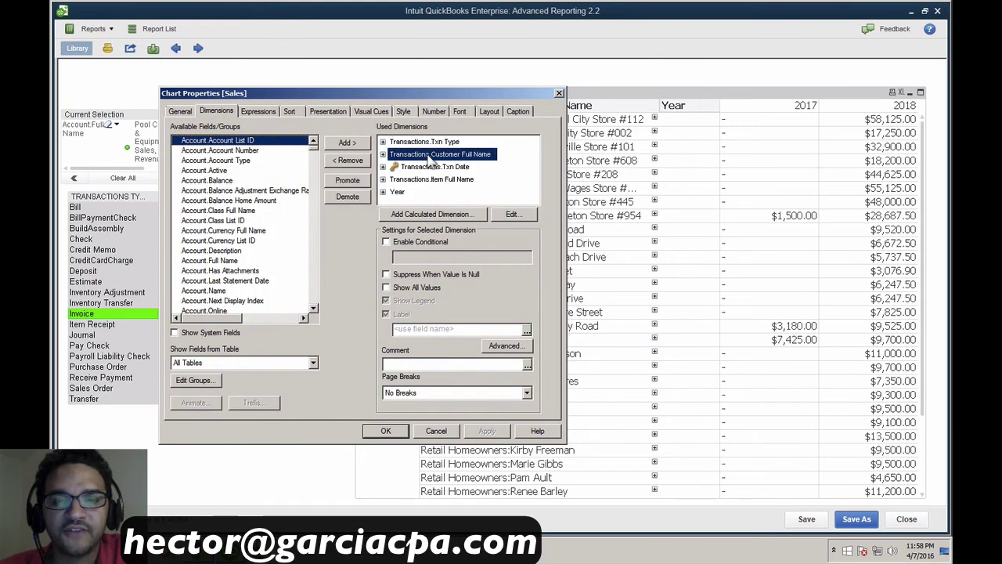
{"action": "left_click", "coordinate": [440, 169]}
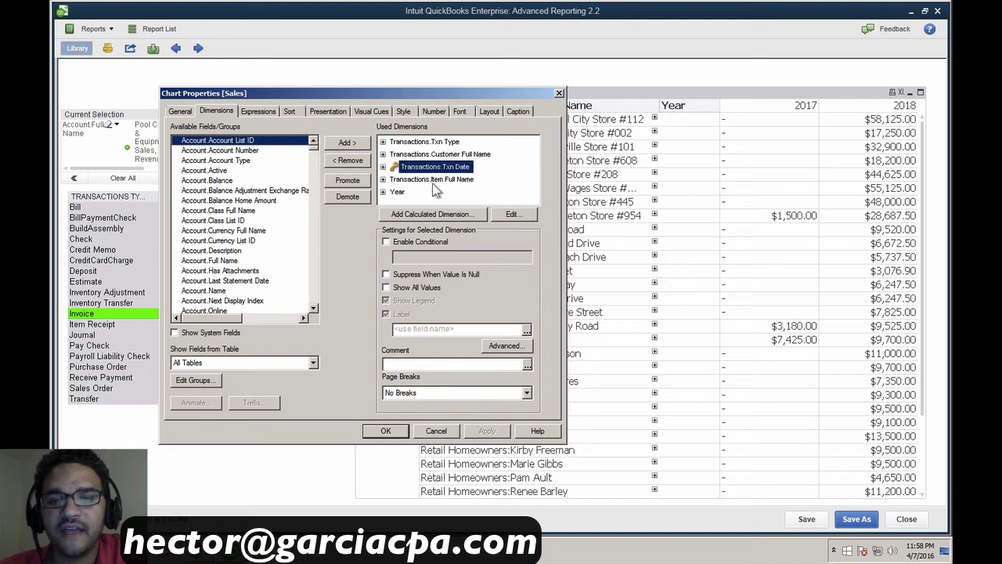
{"action": "left_click", "coordinate": [434, 181]}
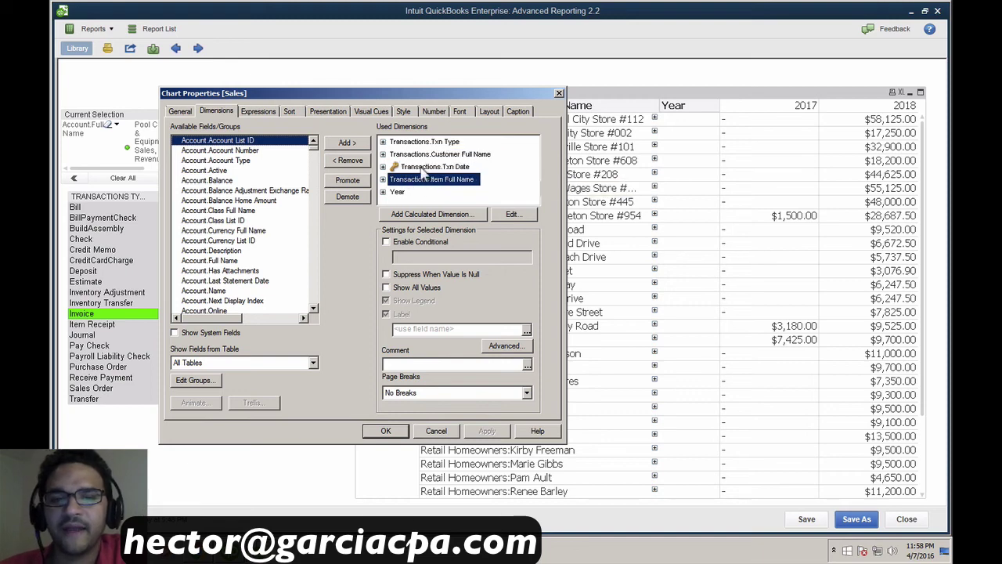
{"action": "left_click", "coordinate": [422, 156]}
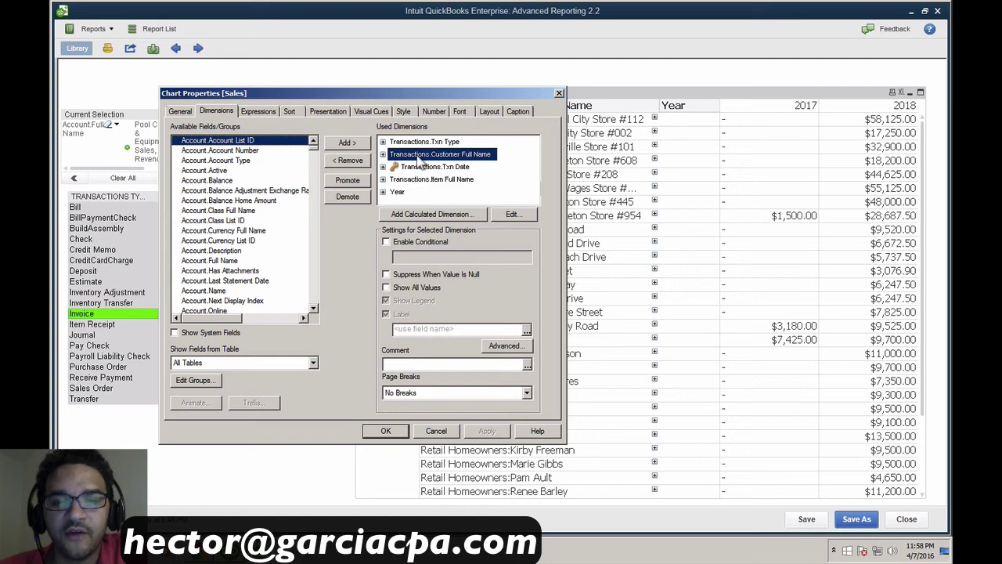
{"action": "left_click", "coordinate": [399, 244]}
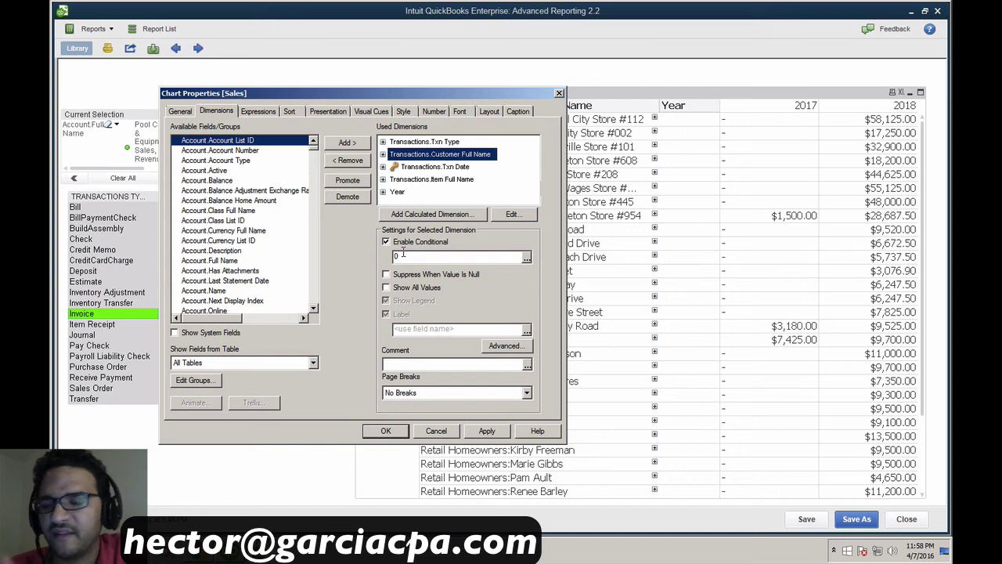
Enable a condition of 0 on the Transactions.Txn Date and Transactions.Item Full Name dimensions and apply the changes
{"action": "left_click", "coordinate": [435, 167]}
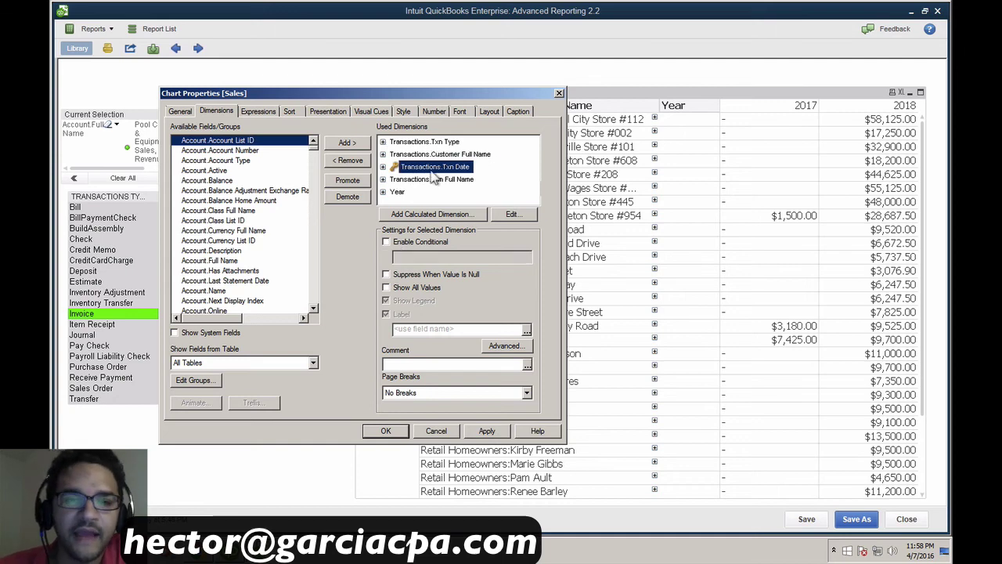
{"action": "left_click", "coordinate": [399, 245]}
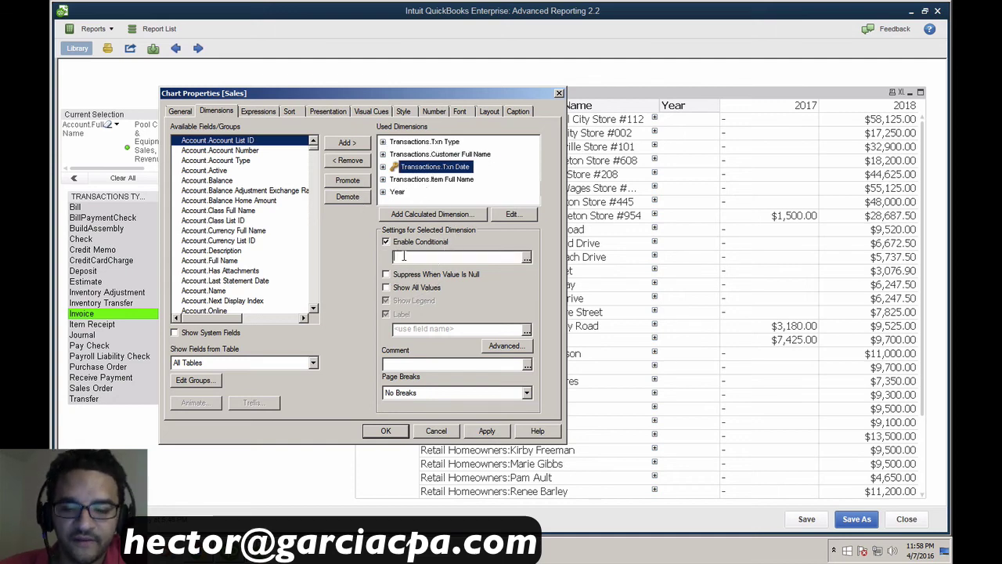
{"action": "left_click", "coordinate": [419, 179]}
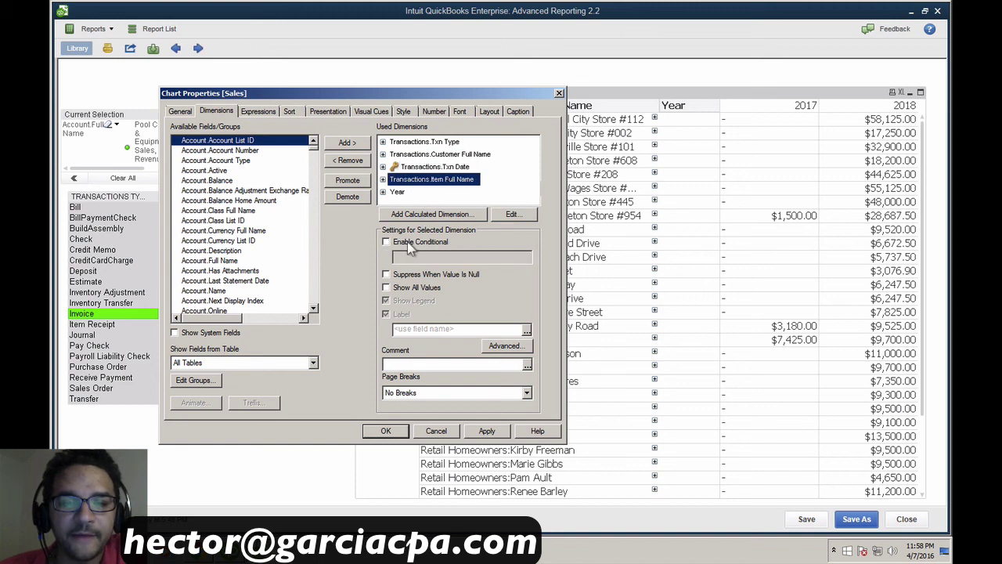
{"action": "type", "text": "="}
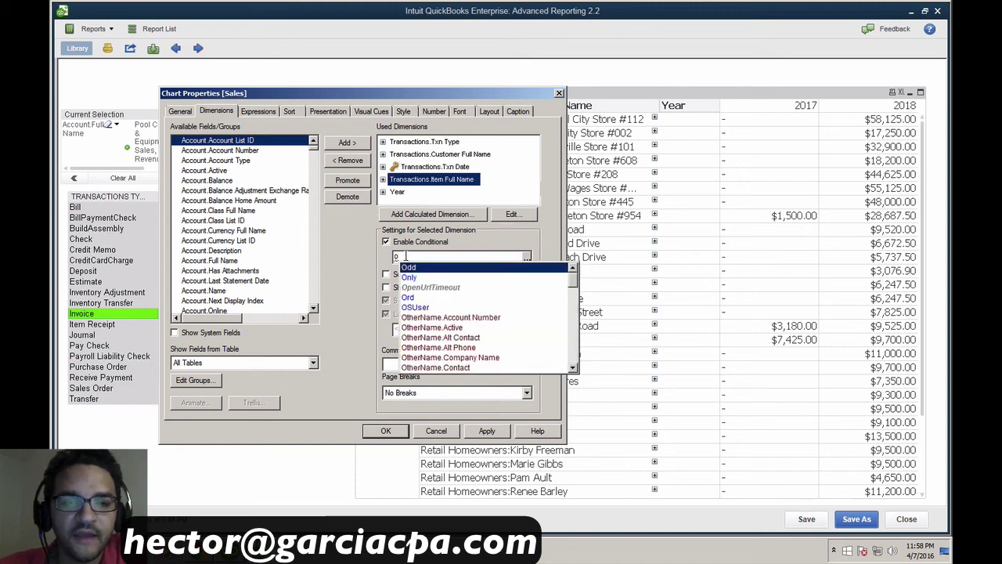
{"action": "key", "text": "Escape"}
{"action": "left_click", "coordinate": [487, 430]}
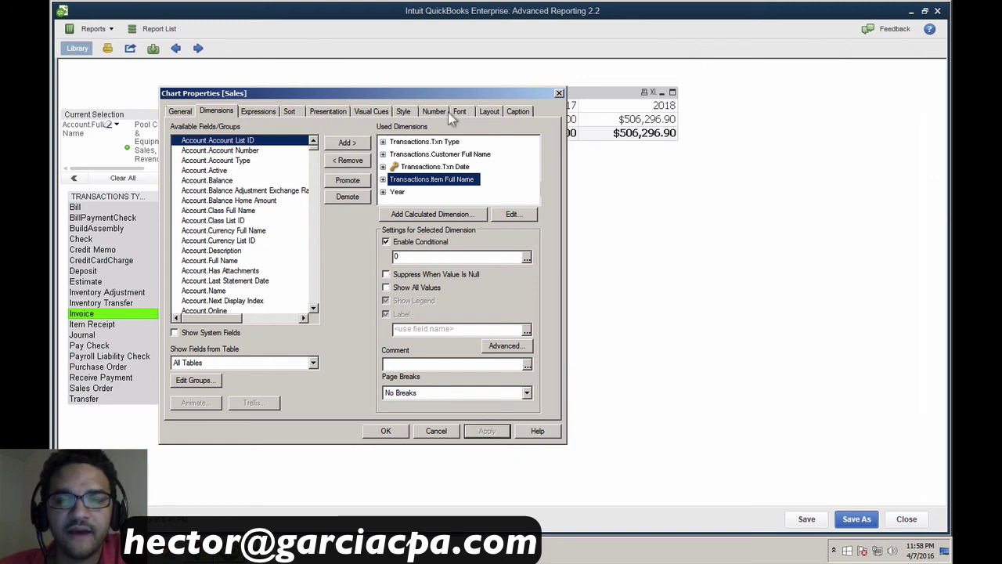
Add Customer.Bill Address State from the Customer table to the Sales table's used dimensions
{"action": "left_click_drag", "start_coordinate": [440, 91], "coordinate": [437, 202]}
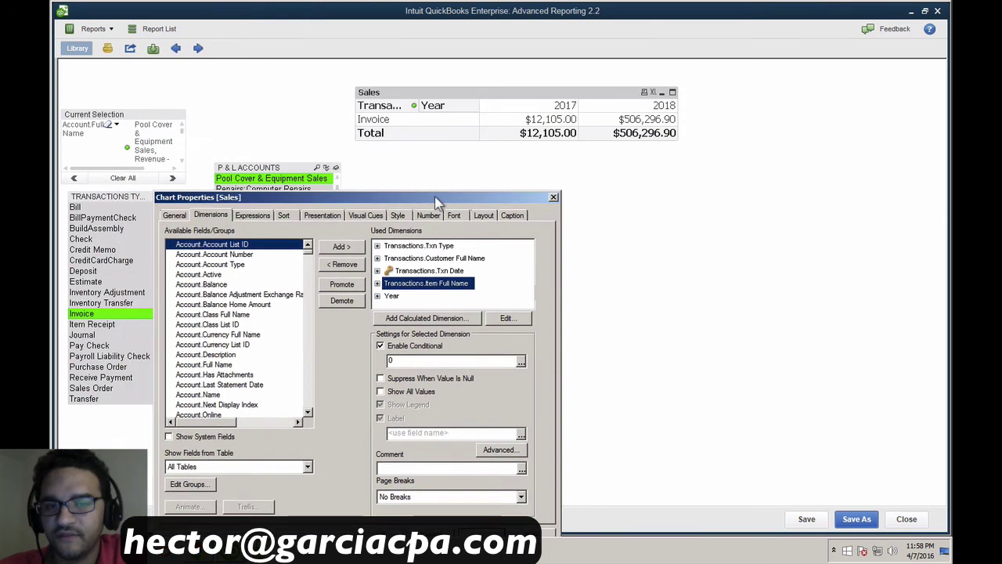
{"action": "left_click", "coordinate": [216, 466]}
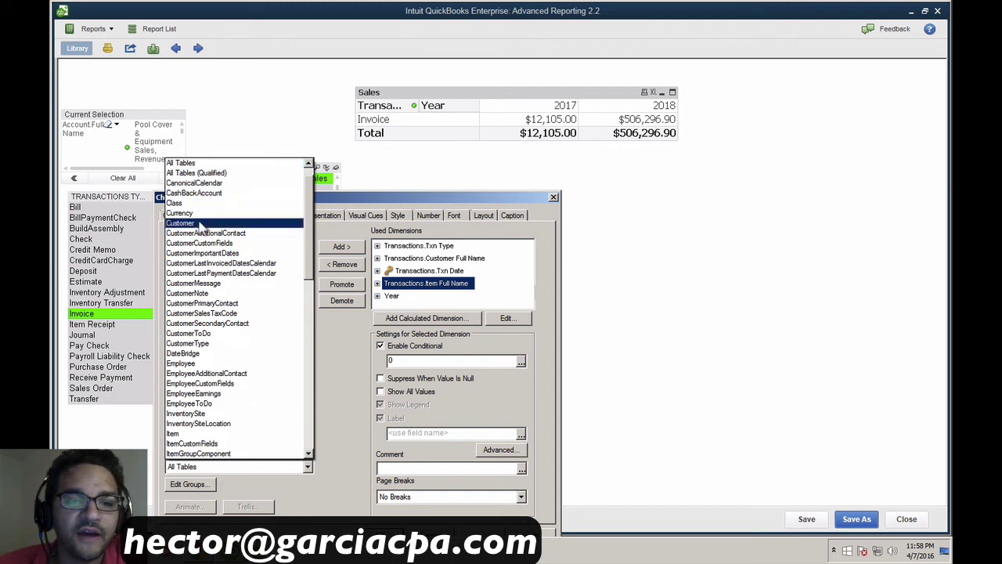
{"action": "left_click", "coordinate": [202, 223]}
{"action": "mouse_move", "coordinate": [311, 273]}
{"action": "left_mouse_down"}
{"action": "mouse_move", "coordinate": [304, 392]}
{"action": "mouse_move", "coordinate": [306, 258]}
{"action": "mouse_move", "coordinate": [306, 275]}
{"action": "left_mouse_up"}
{"action": "left_click", "coordinate": [249, 364]}
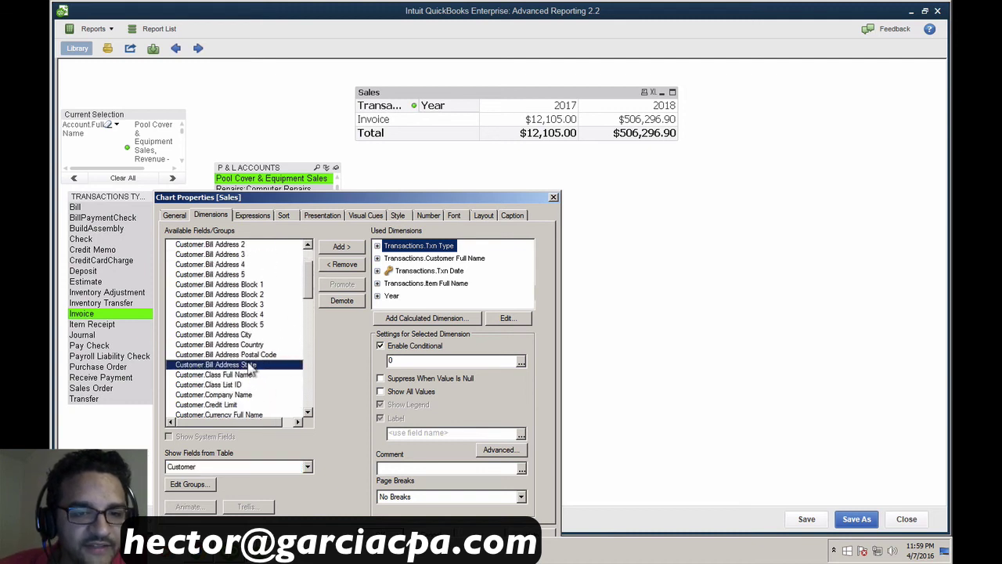
{"action": "left_click", "coordinate": [341, 246]}
Promote Customer.Bill Address State above Year in the used dimensions, apply the change and close the chart properties
{"action": "scroll", "coordinate": [533, 280], "scroll_direction": "down", "scroll_amount": 1}
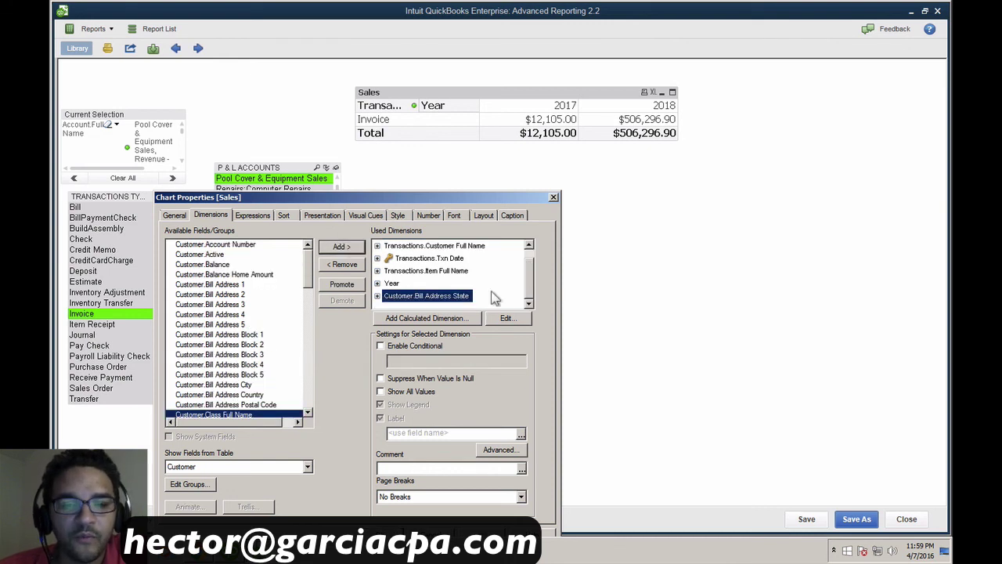
{"action": "left_click", "coordinate": [341, 283]}
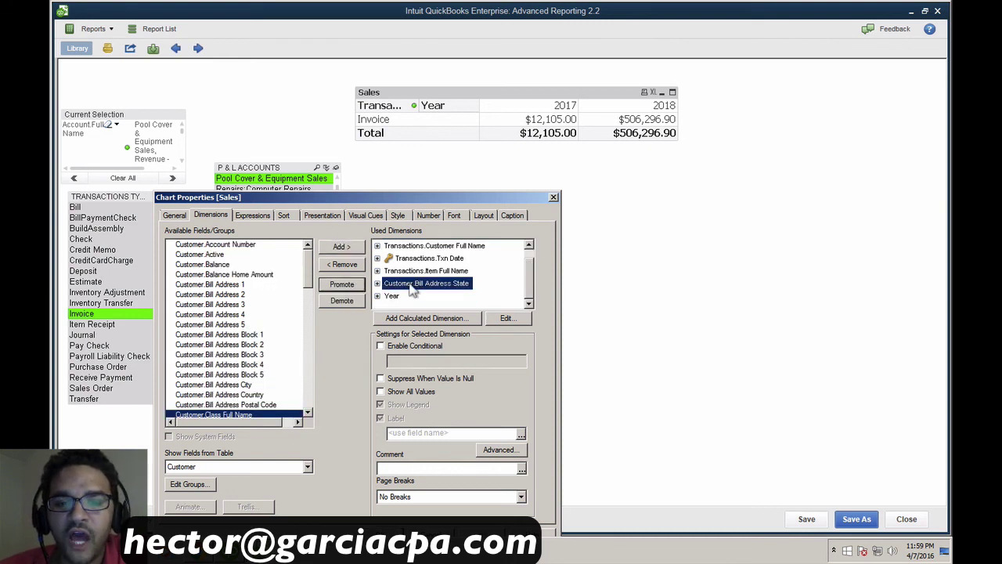
{"action": "left_click_drag", "start_coordinate": [410, 198], "coordinate": [397, 170]}
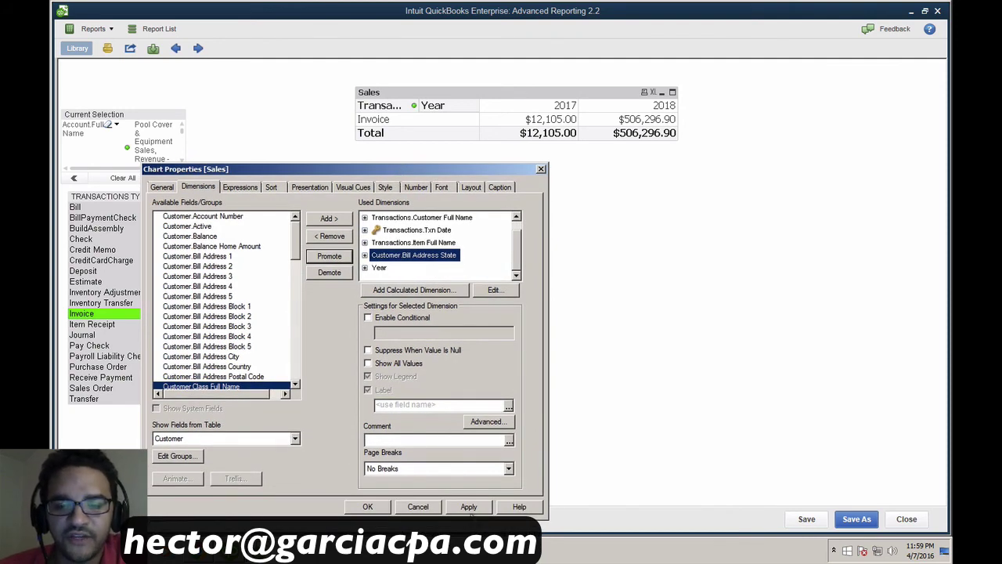
{"action": "left_click", "coordinate": [469, 508]}
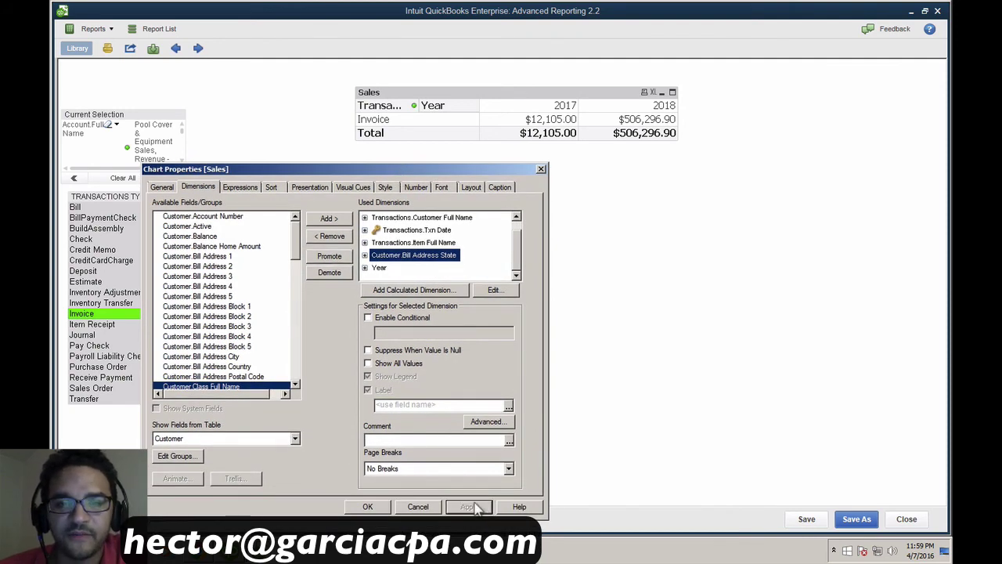
{"action": "left_click", "coordinate": [541, 170]}
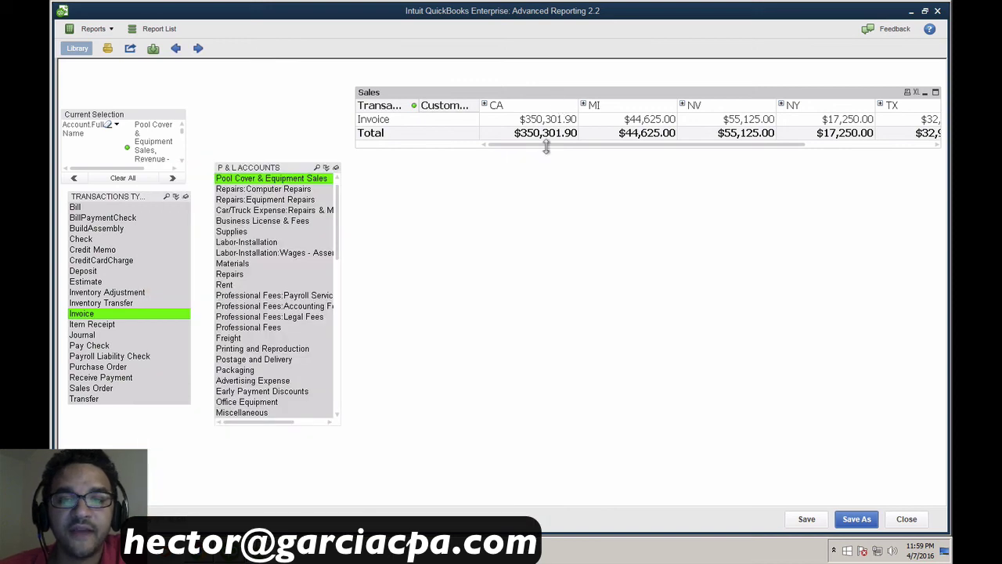
Move the Sales table above the P & L Accounts list and look through its state columns
{"action": "left_click_drag", "start_coordinate": [535, 91], "coordinate": [398, 82]}
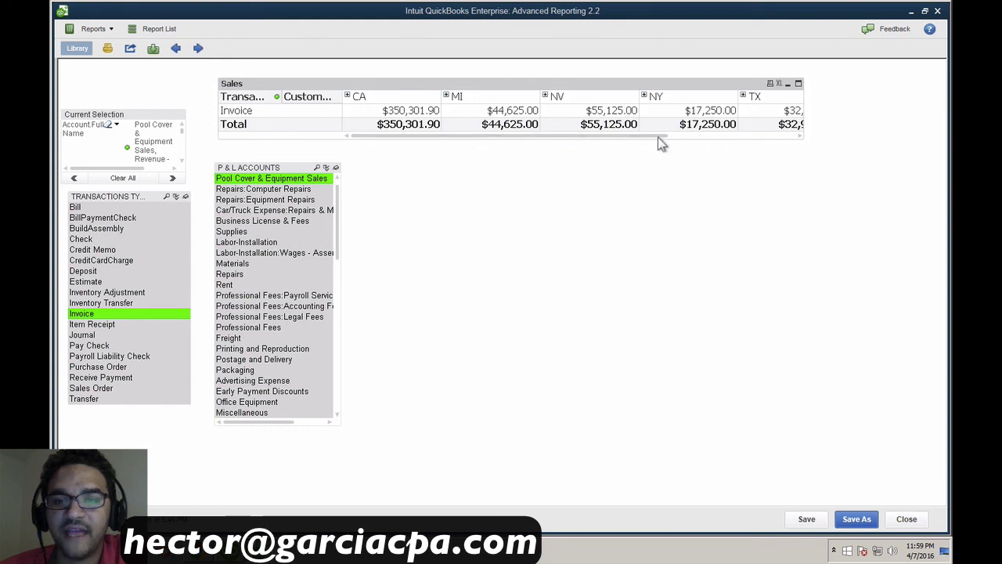
{"action": "left_click_drag", "start_coordinate": [654, 136], "coordinate": [749, 137]}
{"action": "left_click_drag", "start_coordinate": [781, 141], "coordinate": [560, 140]}
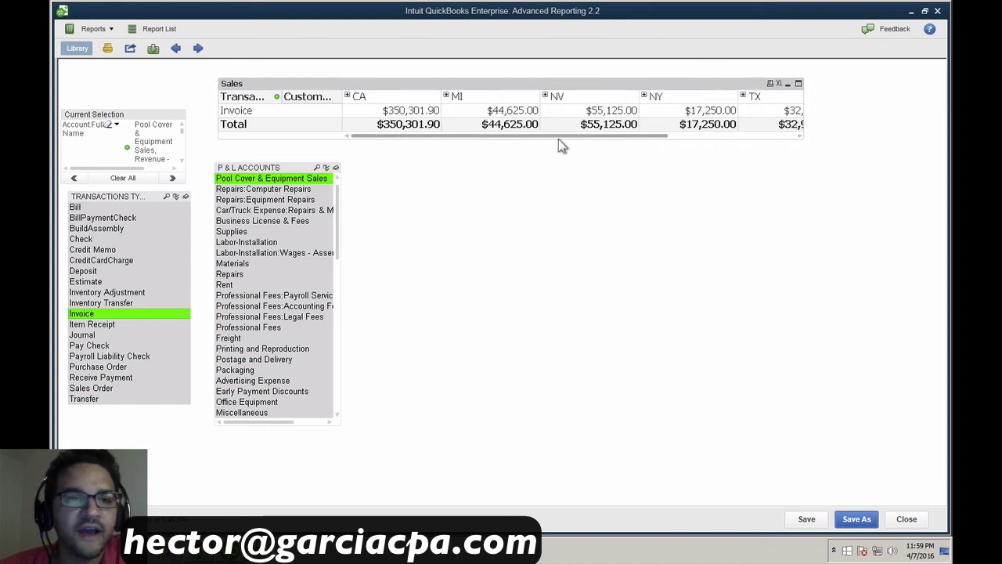
Set the Sales table's presentation to Always Fully Expanded and confirm the chart properties
{"action": "right_click", "coordinate": [402, 82]}
{"action": "left_click", "coordinate": [433, 89]}
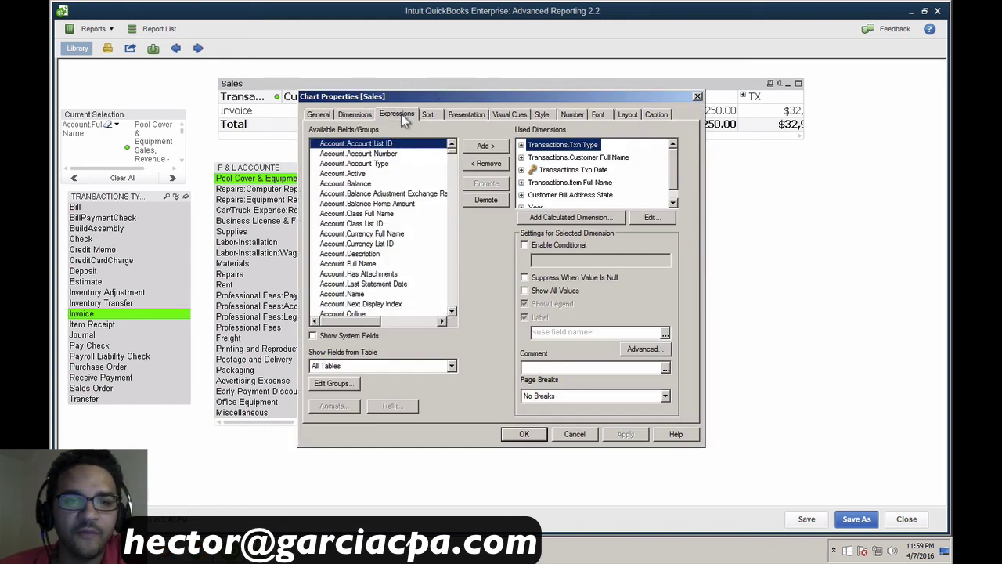
{"action": "left_click", "coordinate": [399, 114]}
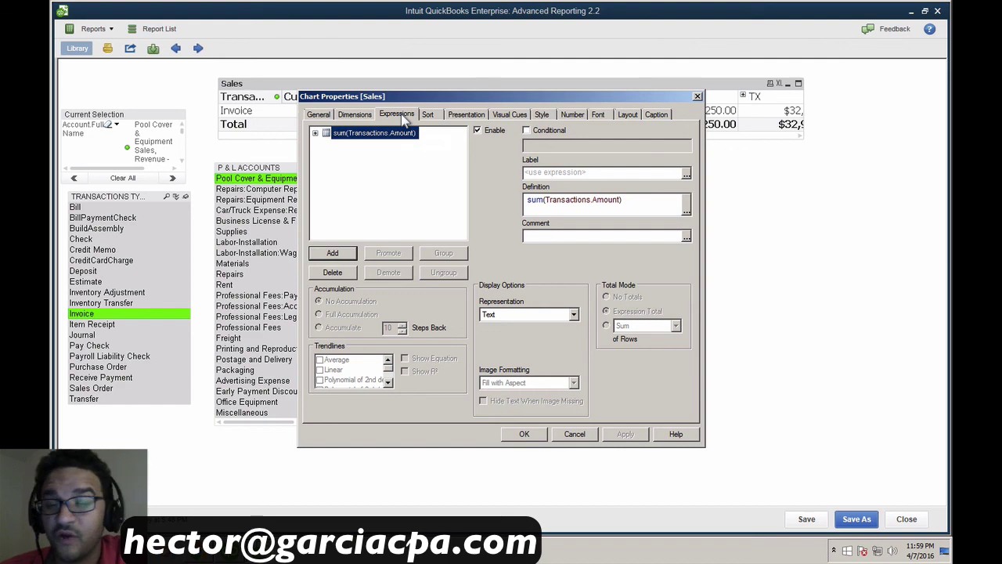
{"action": "left_click", "coordinate": [431, 115]}
{"action": "left_click", "coordinate": [467, 115]}
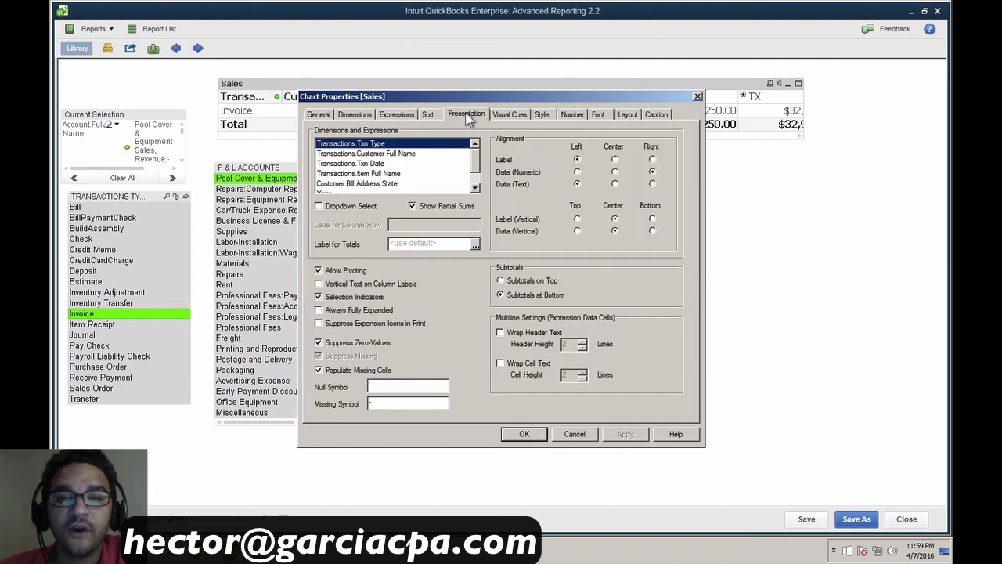
{"action": "left_click", "coordinate": [342, 311]}
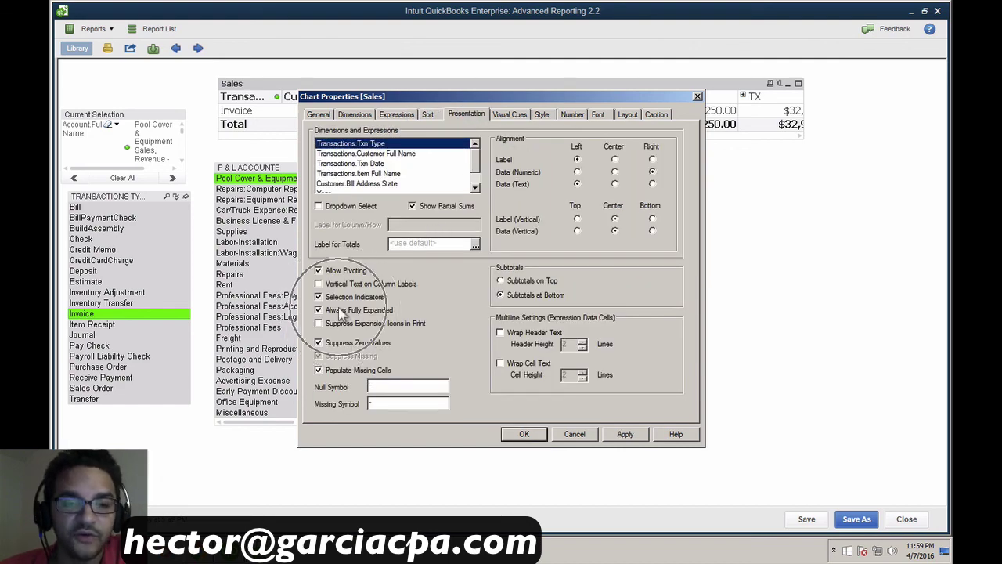
{"action": "left_click", "coordinate": [625, 435]}
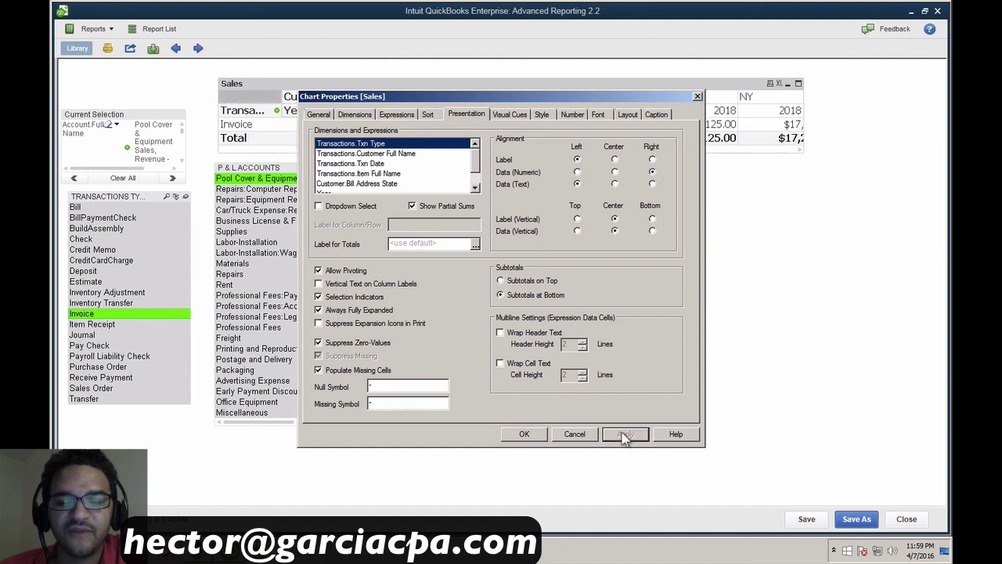
{"action": "left_click", "coordinate": [524, 434]}
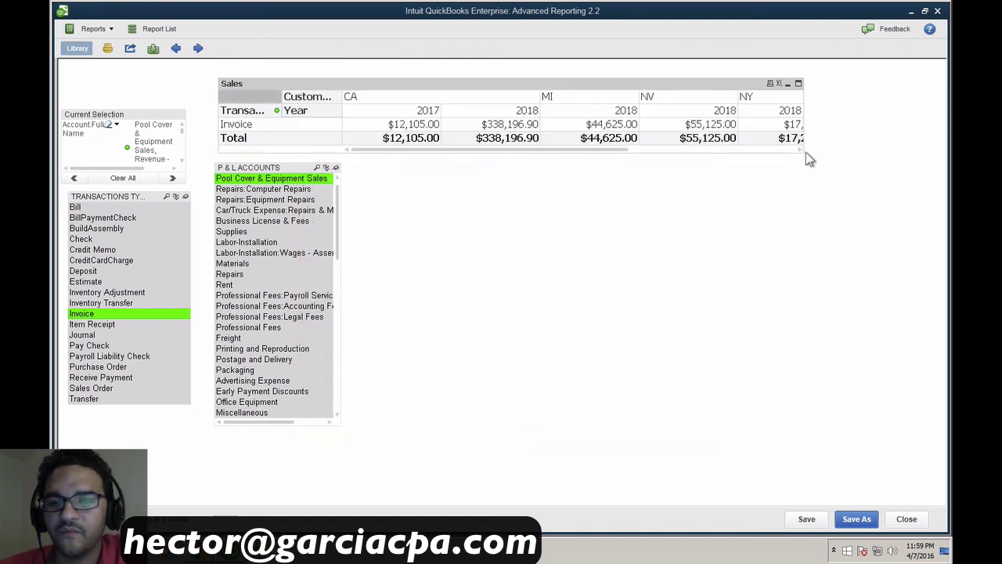
Widen the Sales table, pivot Year into rows next to the transaction type, and look through the state columns
{"action": "left_click_drag", "start_coordinate": [806, 152], "coordinate": [915, 212]}
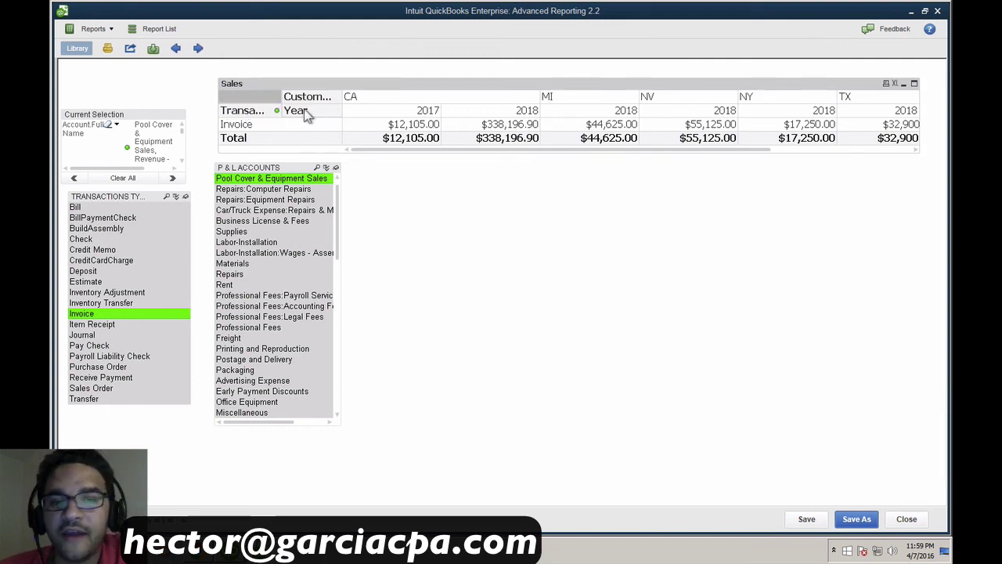
{"action": "left_click_drag", "start_coordinate": [296, 113], "coordinate": [264, 126]}
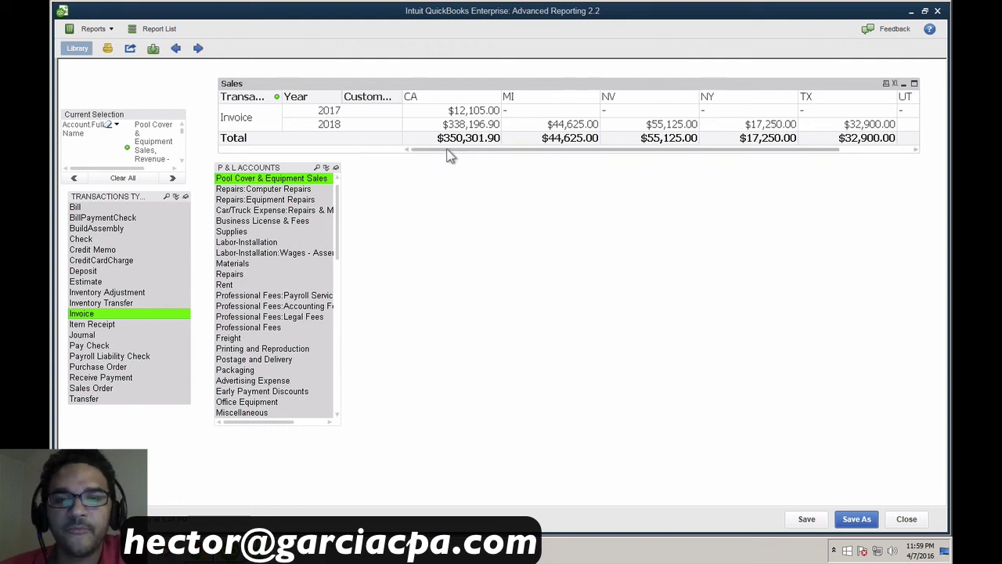
{"action": "left_click_drag", "start_coordinate": [463, 149], "coordinate": [537, 152]}
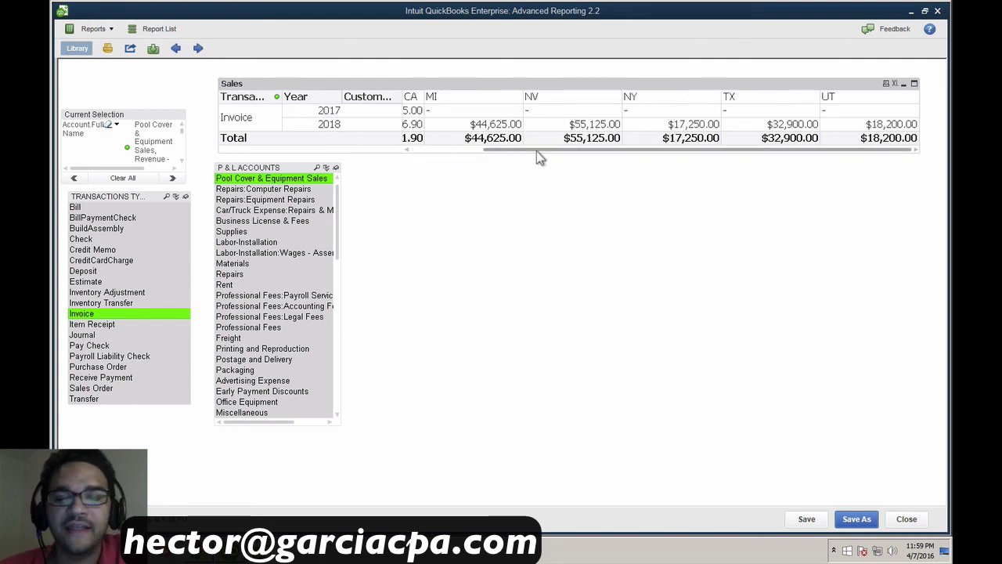
{"action": "left_click_drag", "start_coordinate": [618, 150], "coordinate": [432, 139]}
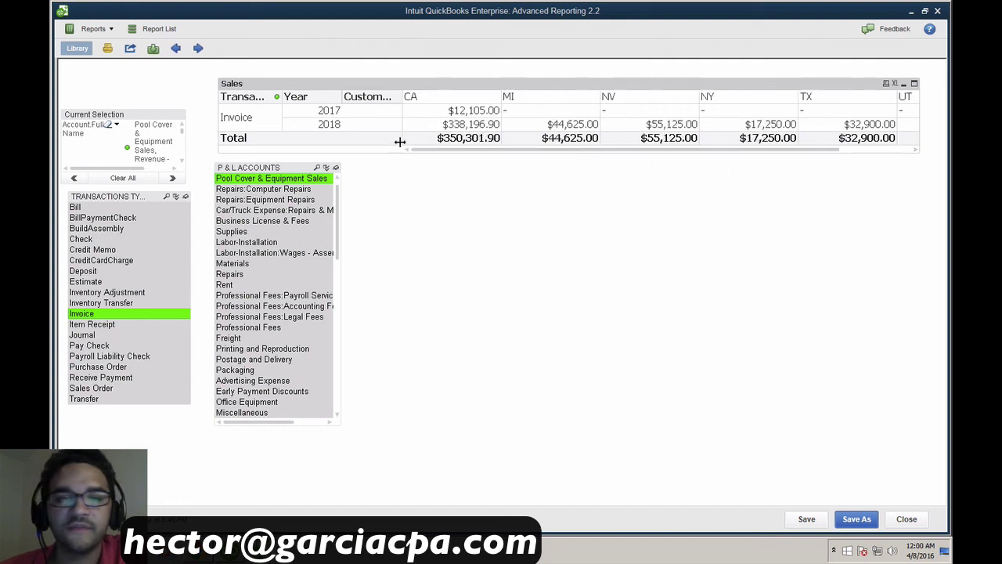
Pivot the Sales table to show bill address states as rows and Year as columns, placing it clear of the P & L Accounts list
{"action": "left_click_drag", "start_coordinate": [374, 98], "coordinate": [288, 117]}
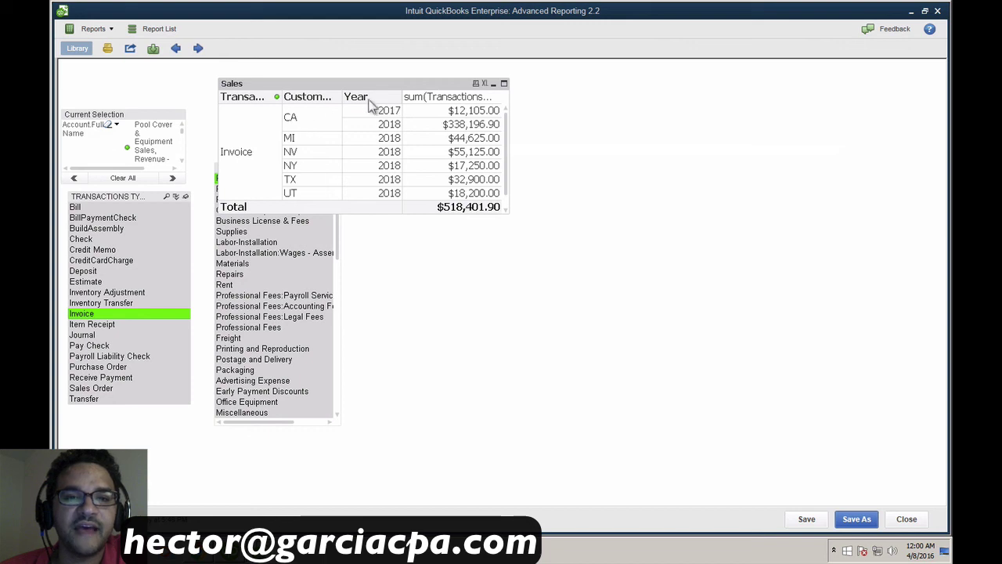
{"action": "left_click_drag", "start_coordinate": [372, 103], "coordinate": [430, 105]}
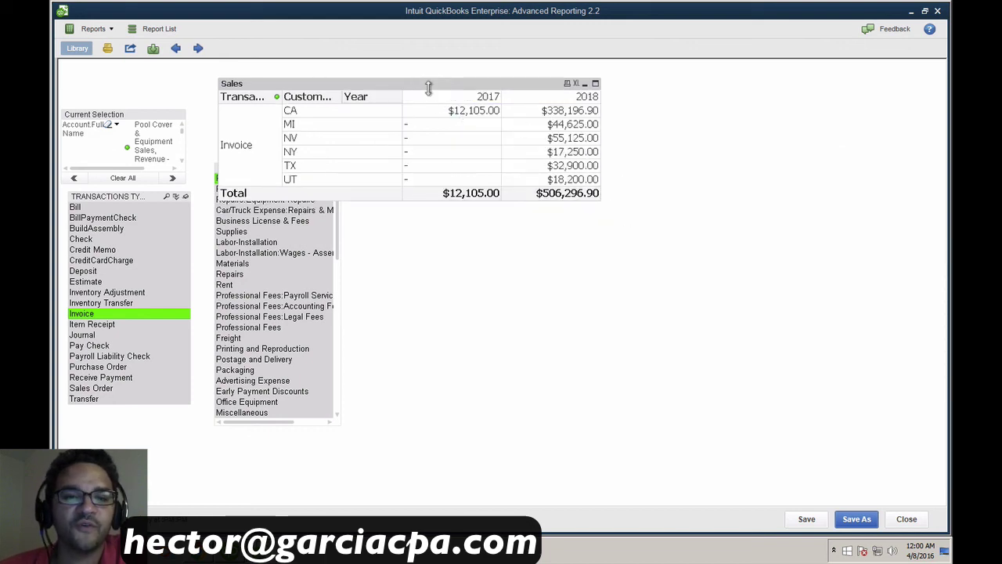
{"action": "left_click_drag", "start_coordinate": [439, 85], "coordinate": [616, 88]}
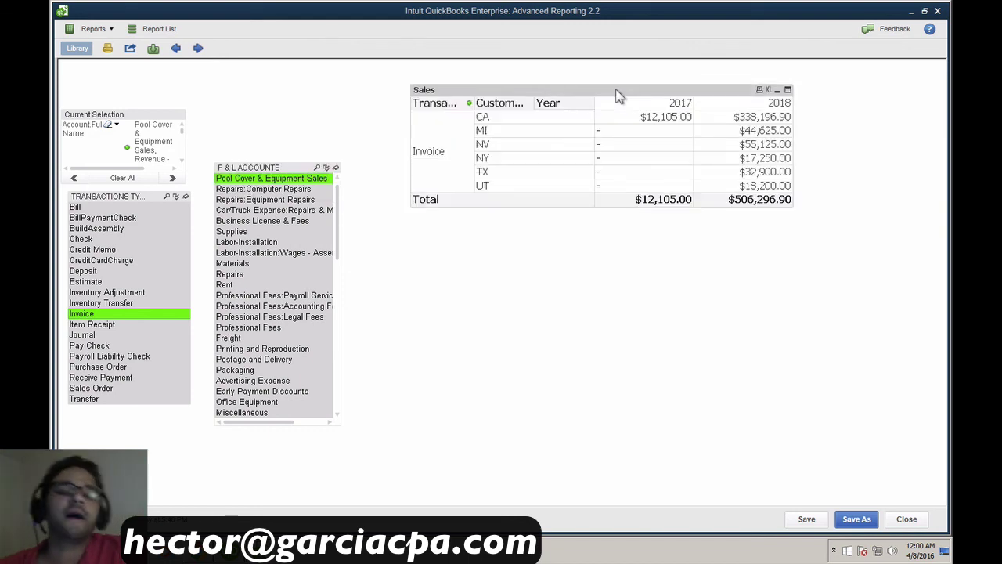